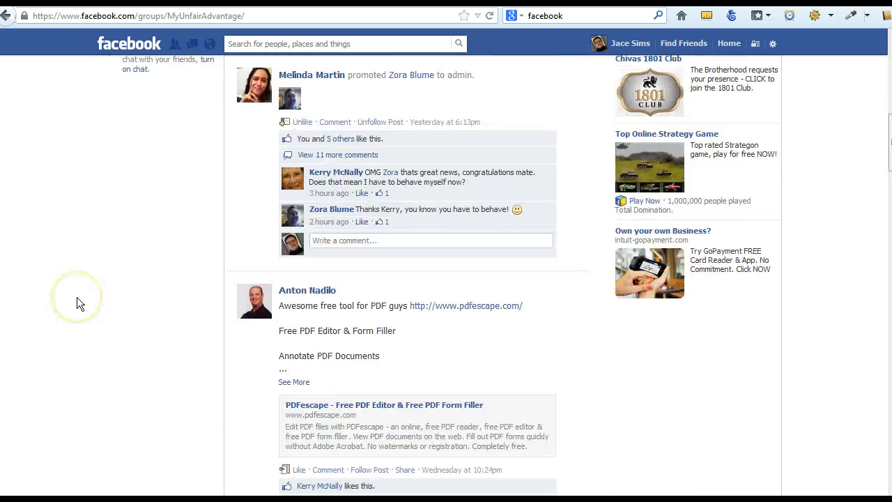
# Step: Find the group post with "Video #1-30 Days Of Internet Marketing Content Video Series", start its video and pause it
pyautogui.scroll(-20, 77, 306)
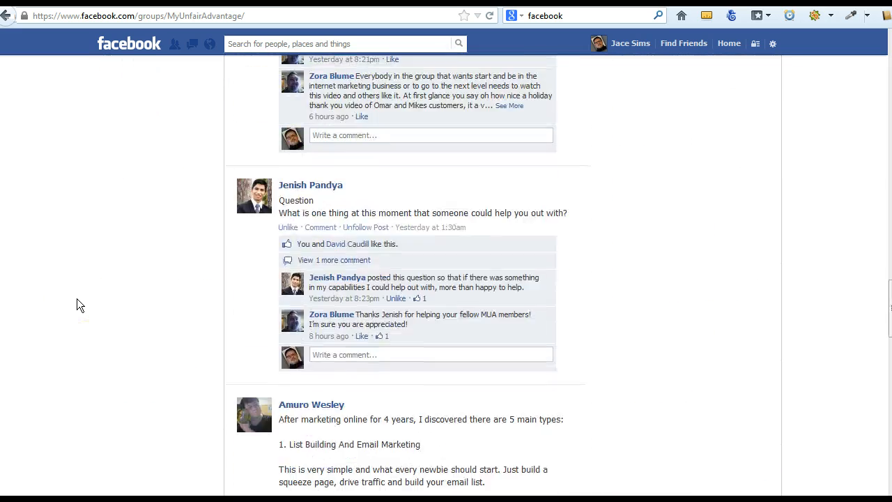
pyautogui.scroll(5, 77, 305)
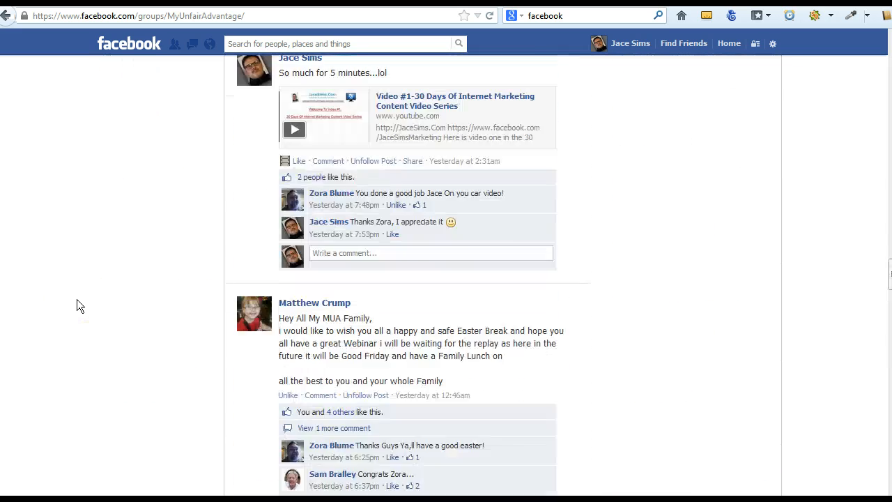
pyautogui.scroll(-3, 76, 305)
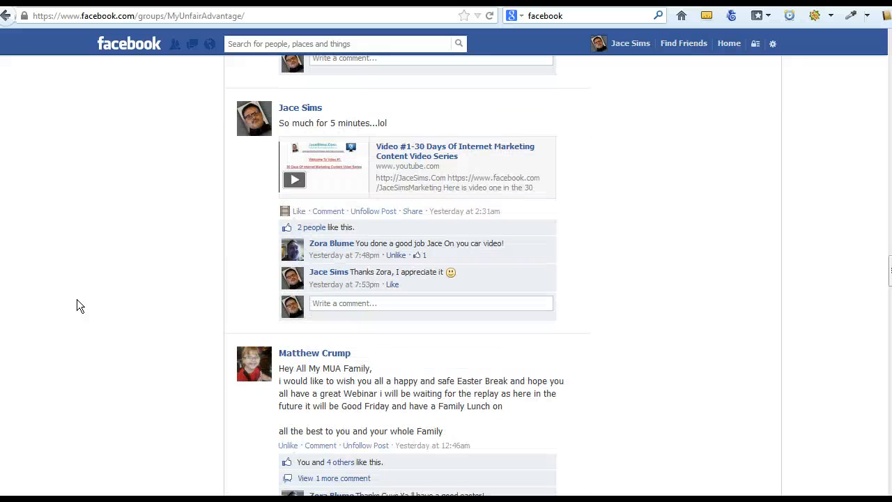
pyautogui.click(295, 178)
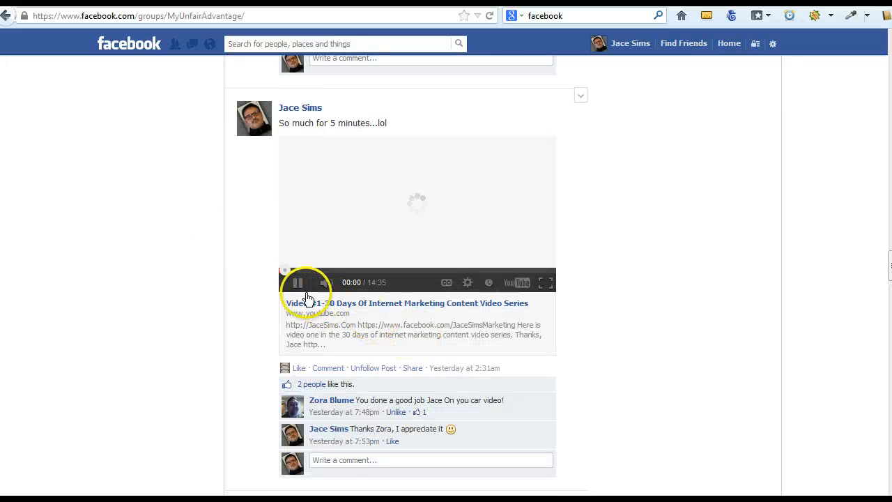
pyautogui.click(298, 282)
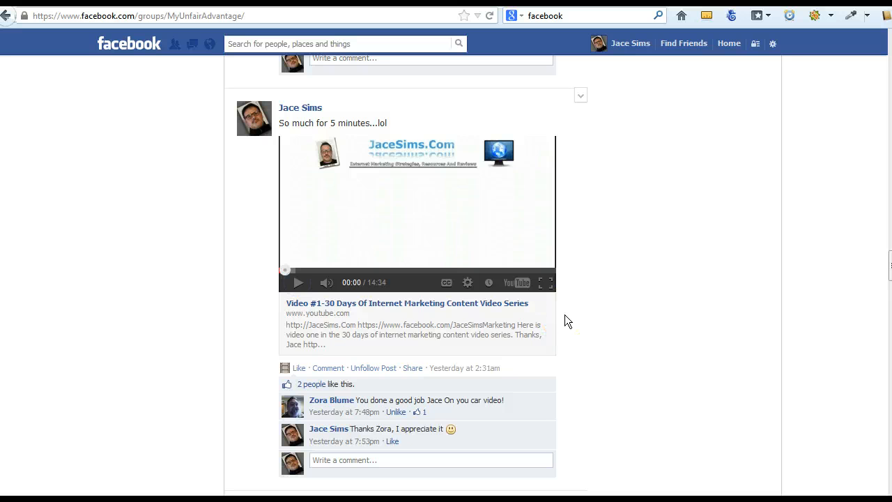
# Step: View the paused video in full screen, exit full screen and look back over the earlier posts in the feed
pyautogui.click(547, 283)
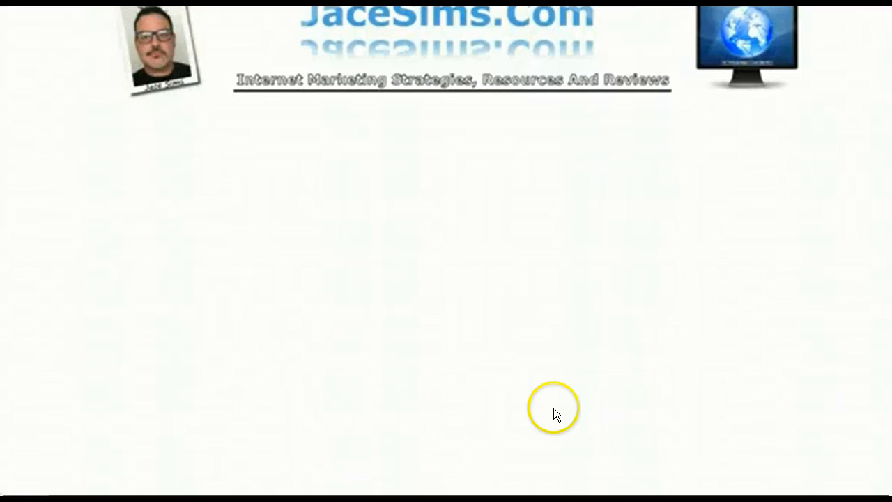
pyautogui.press('Escape')
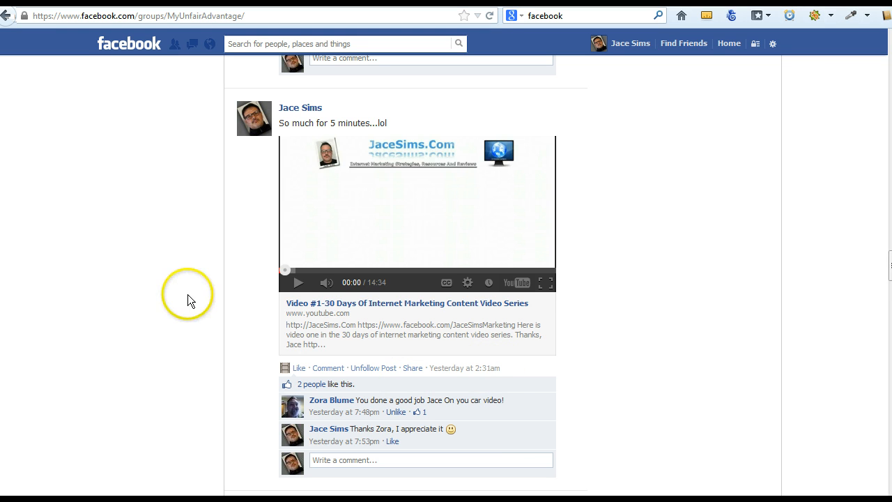
pyautogui.scroll(-4, 188, 296)
pyautogui.scroll(10, 188, 296)
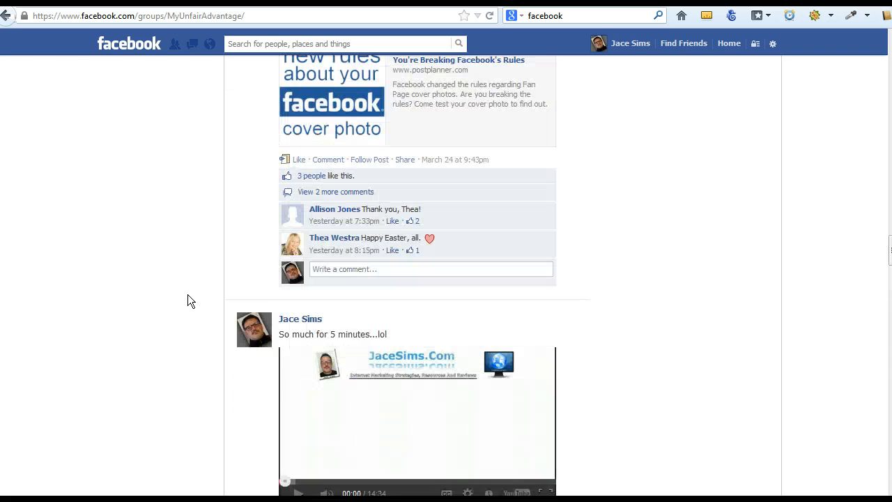
pyautogui.scroll(5, 187, 294)
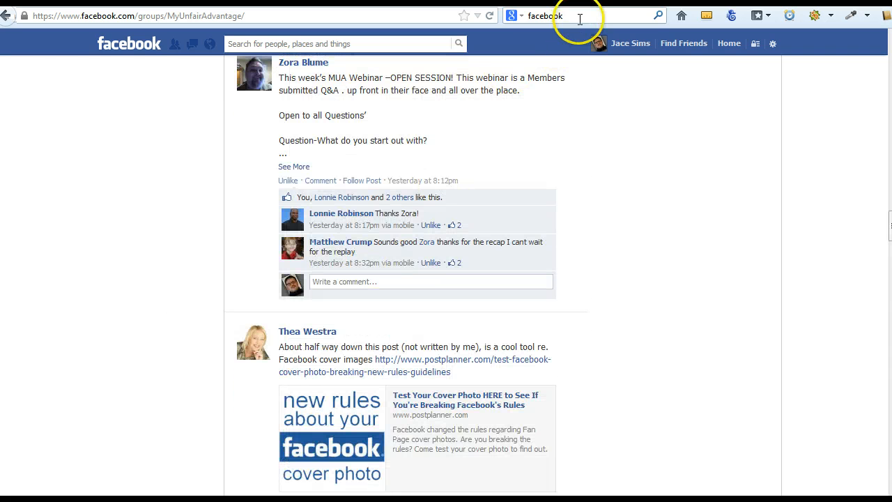
# Step: Go to openoffice.org and open its page for downloading OpenOffice
pyautogui.click(580, 19)
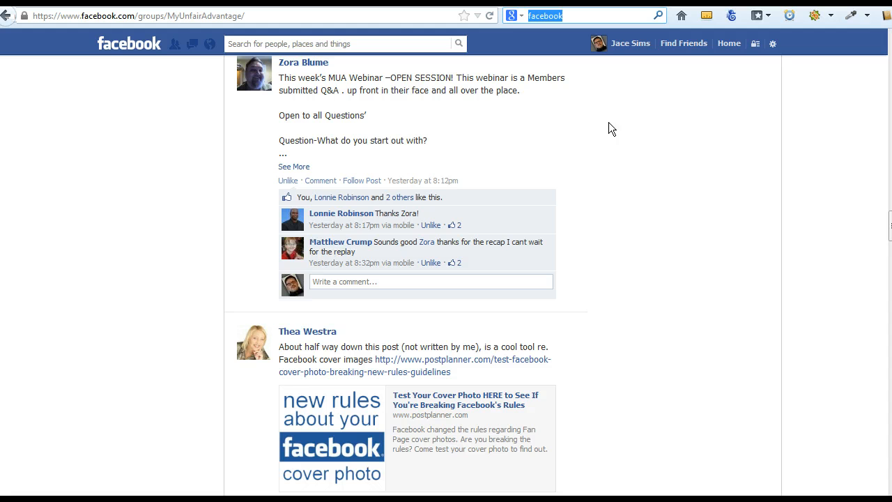
pyautogui.click(378, 15)
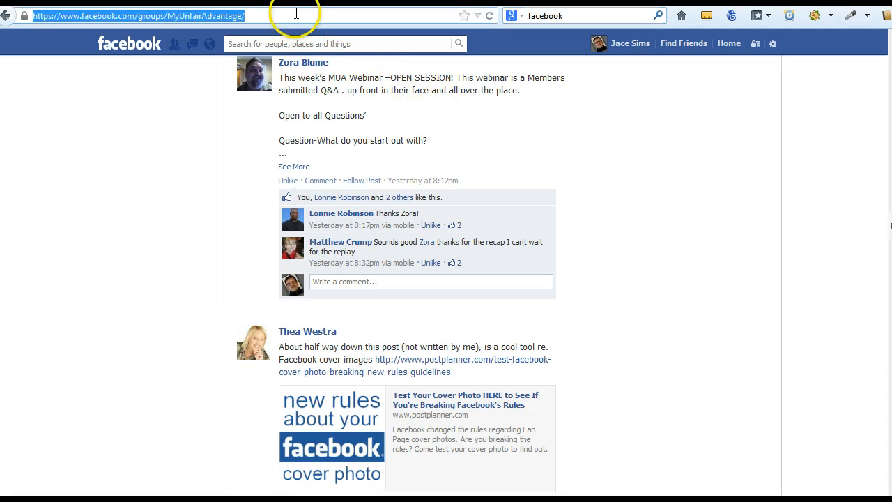
pyautogui.click(294, 13)
pyautogui.tripleClick(295, 14)
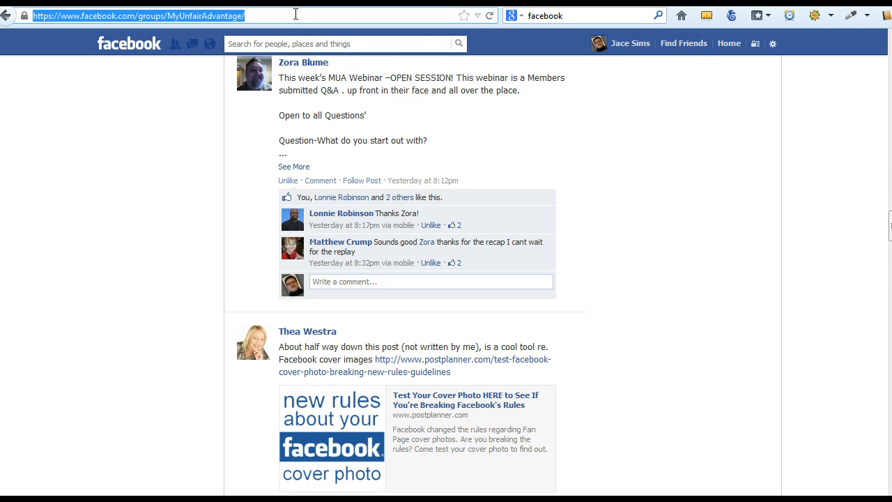
pyautogui.press('BackSpace')
pyautogui.write('openoffice.org/')
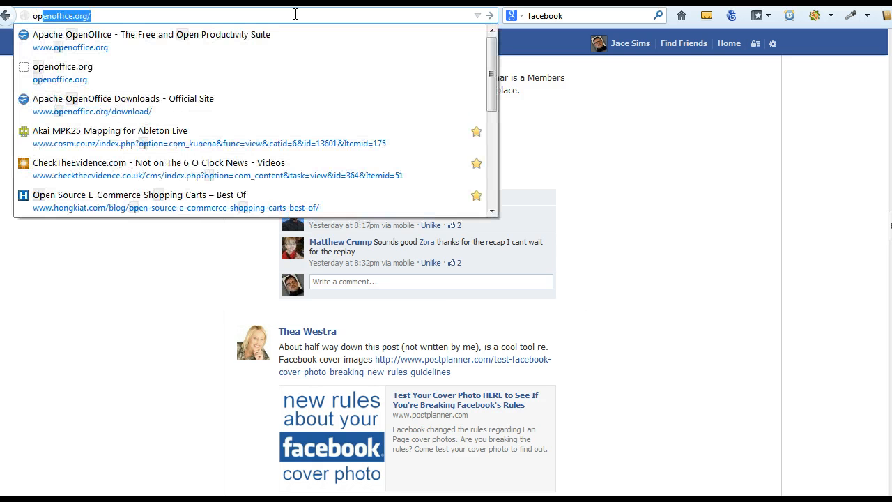
pyautogui.press('Return')
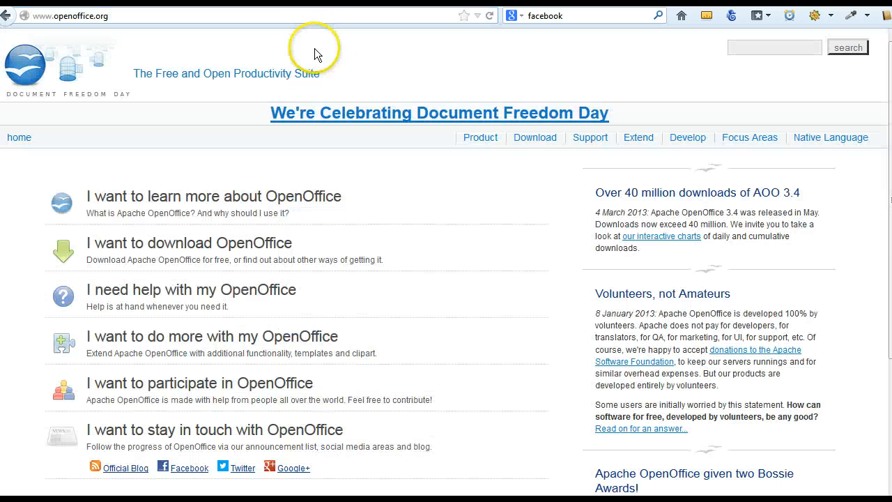
pyautogui.scroll(-2, 444, 222)
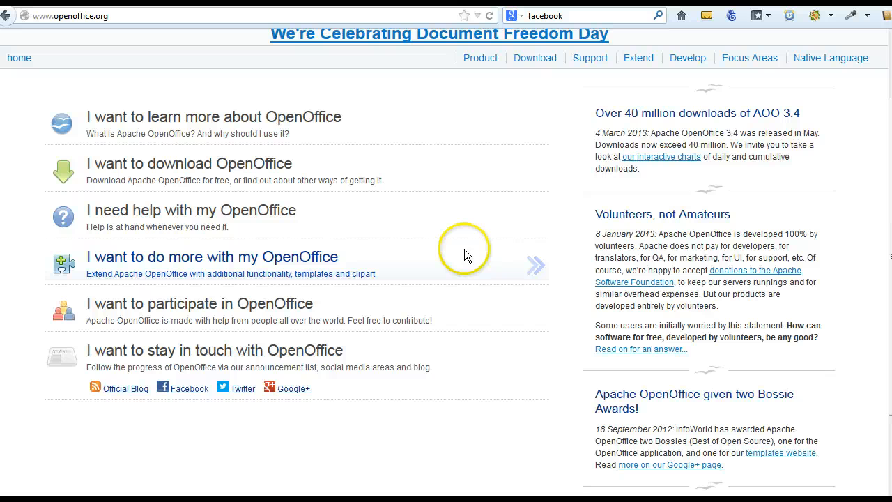
pyautogui.click(192, 167)
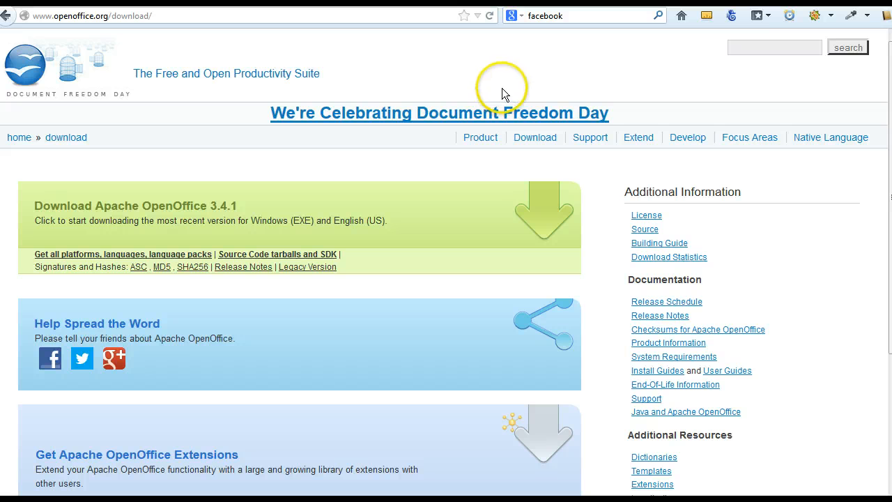
# Step: Search the web for the suggested term "xheadedr" and open the XHeader official site
pyautogui.click(572, 15)
pyautogui.write('x')
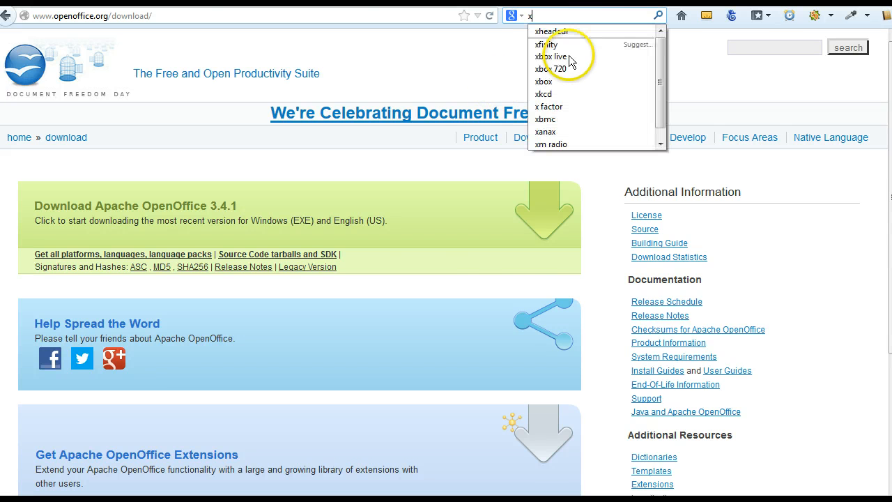
pyautogui.click(569, 33)
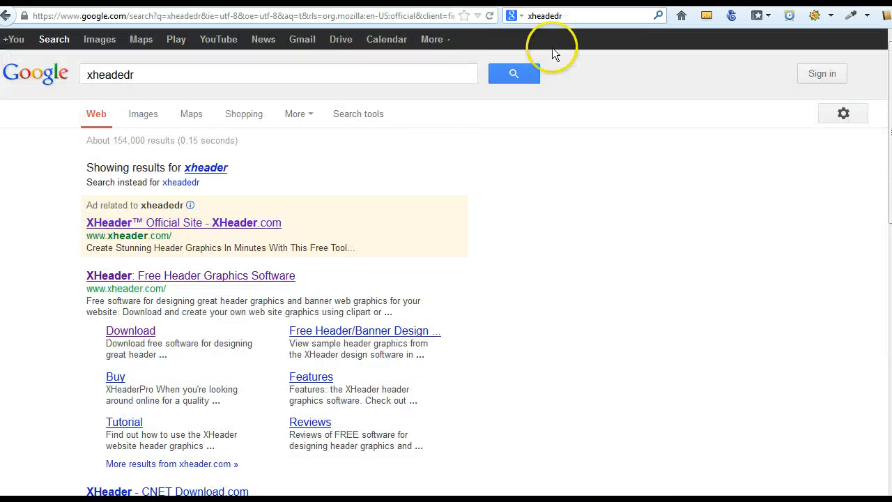
pyautogui.click(140, 226)
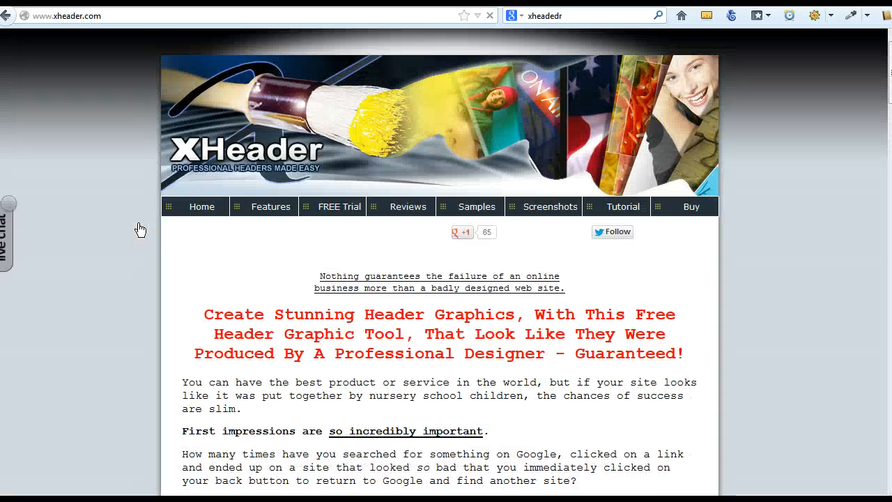
# Step: Read through the XHeader home page, open its free copy download page from the end and look over the request form
pyautogui.scroll(-3, 144, 241)
pyautogui.scroll(-15, 145, 246)
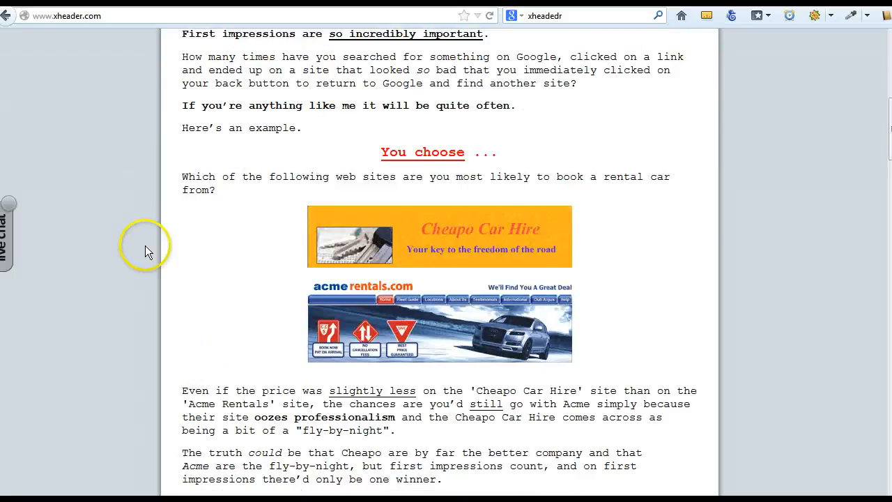
pyautogui.scroll(-20, 136, 256)
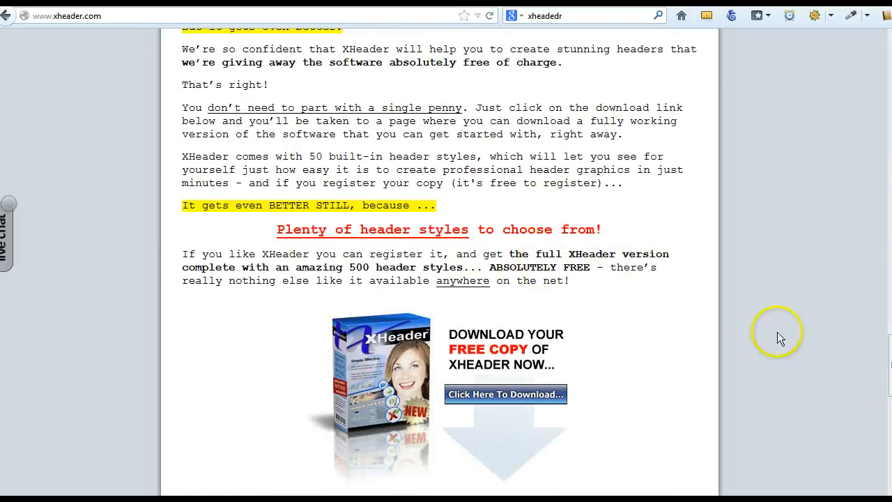
pyautogui.scroll(-3, 799, 331)
pyautogui.scroll(2, 800, 334)
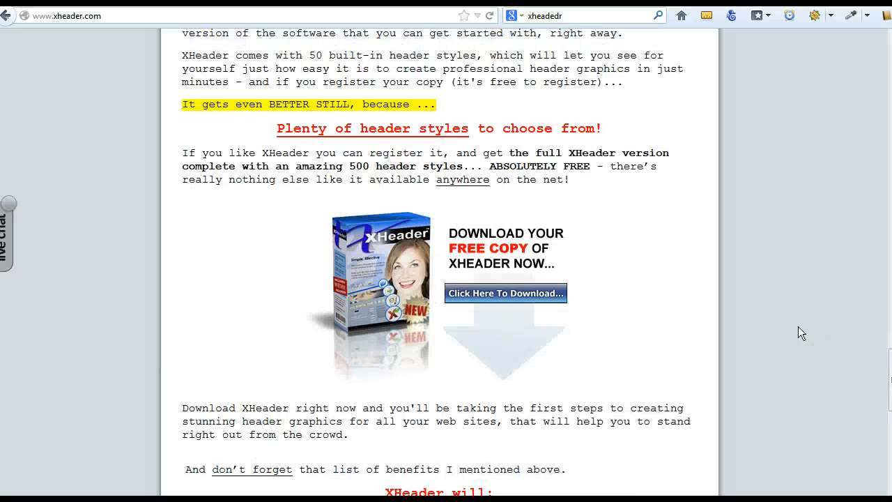
pyautogui.scroll(-15, 799, 328)
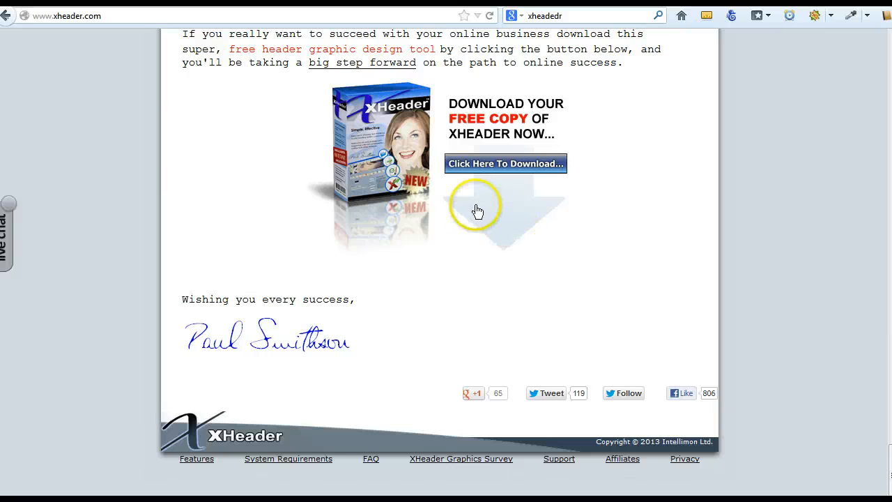
pyautogui.click(493, 166)
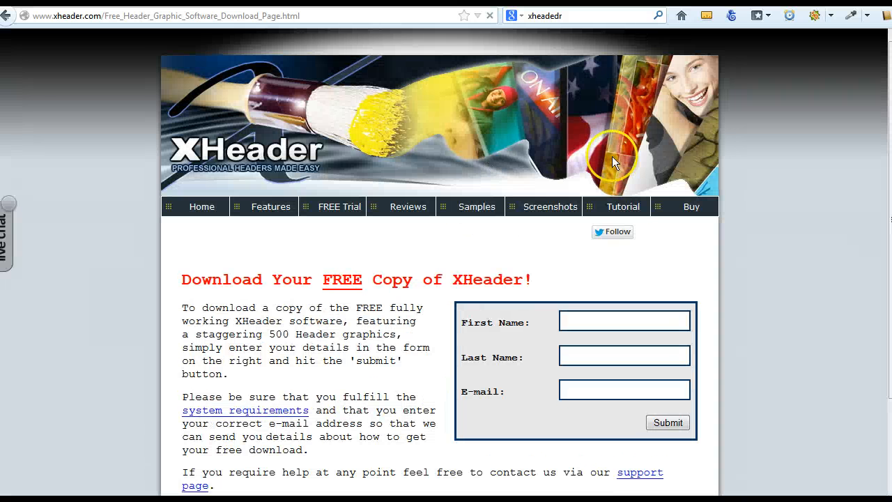
pyautogui.scroll(-1, 820, 255)
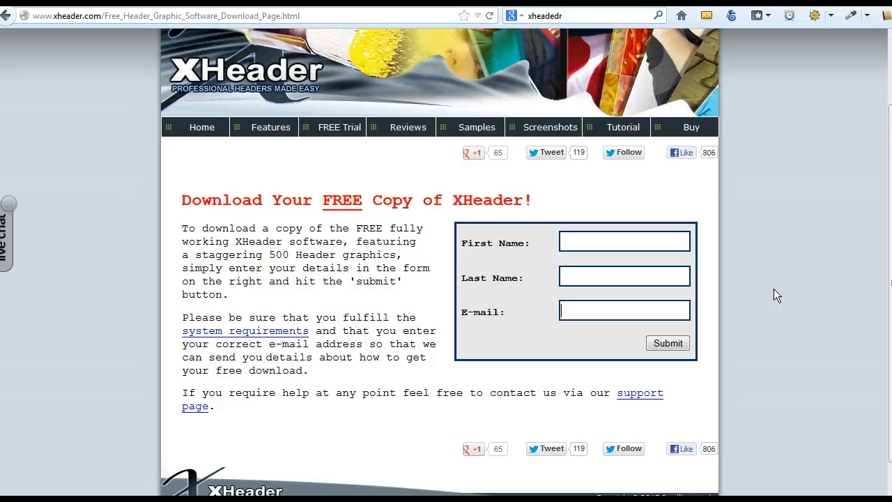
pyautogui.scroll(-2, 779, 289)
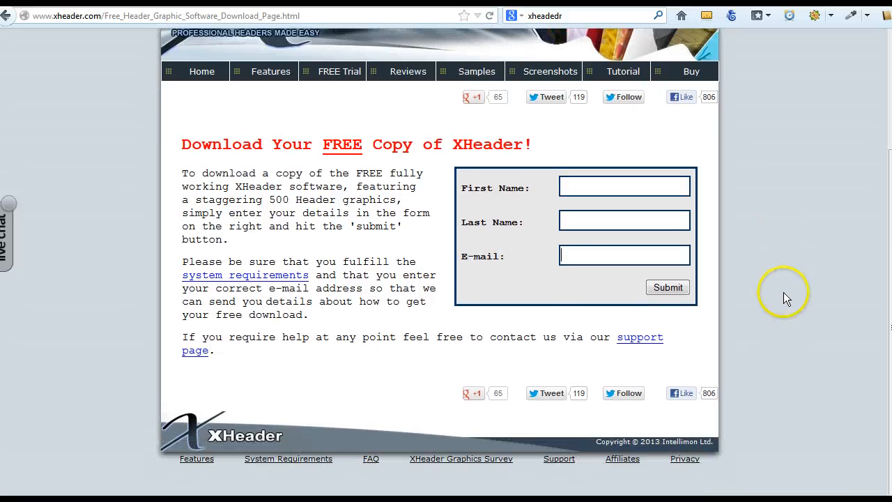
pyautogui.scroll(3, 786, 296)
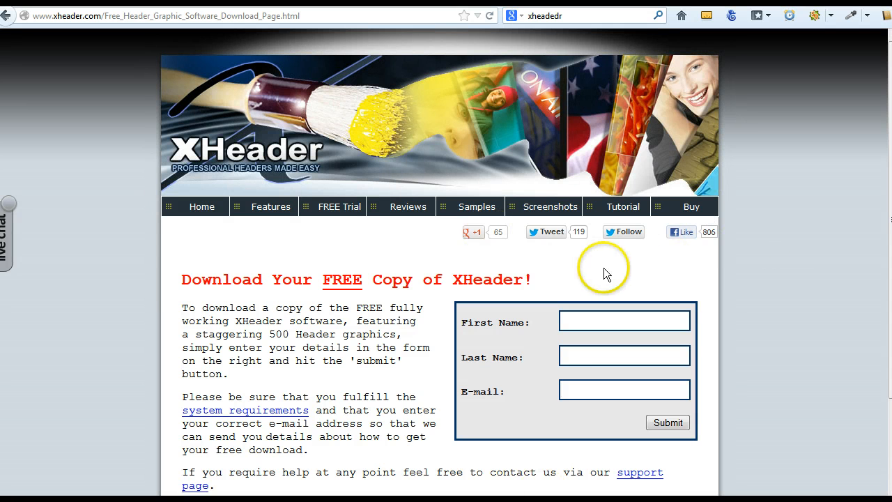
pyautogui.scroll(-2, 782, 283)
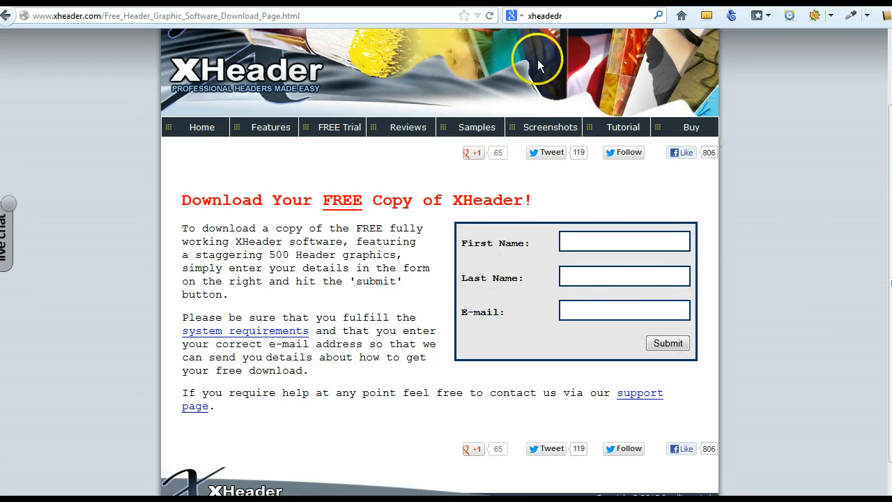
# Step: Clear the web search term and open the Icon Search Engine bookmark from the "my tools helpful sites" folder
pyautogui.click(559, 16)
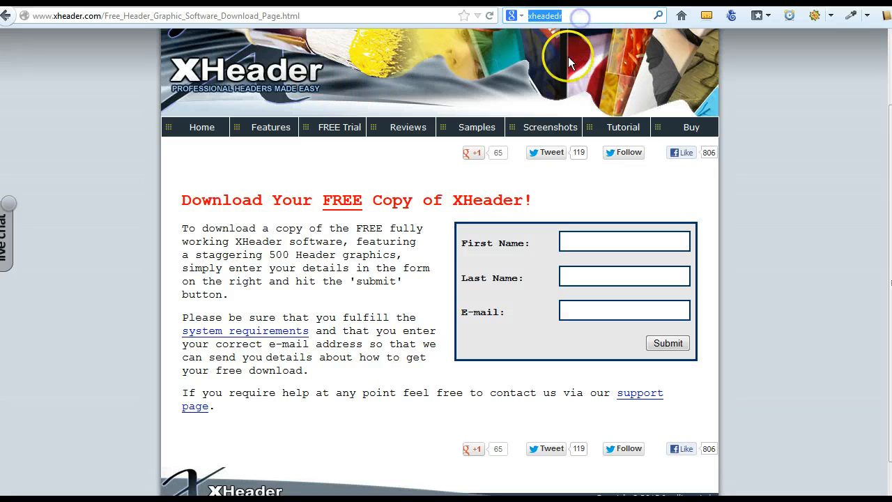
pyautogui.press('BackSpace')
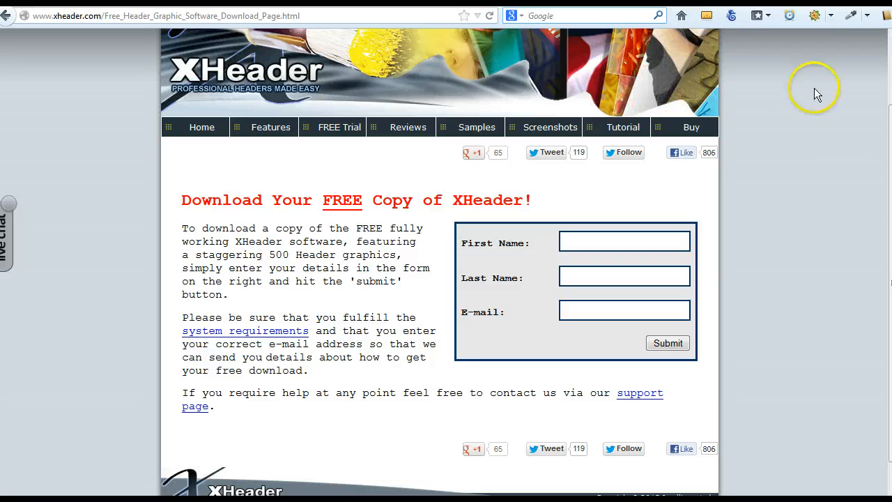
pyautogui.click(761, 15)
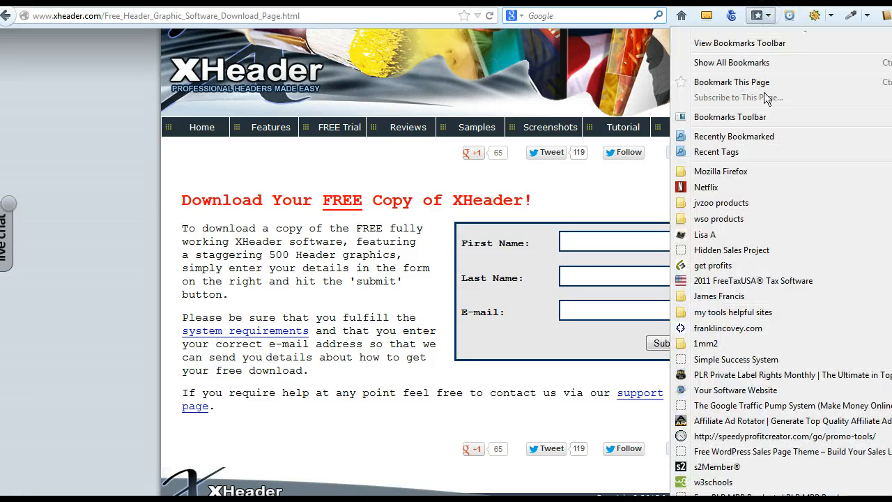
pyautogui.moveTo(735, 312)
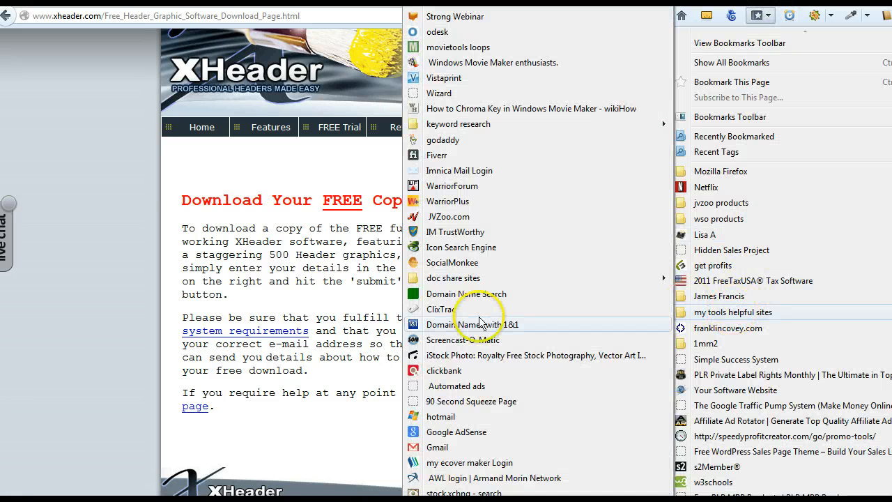
pyautogui.click(453, 247)
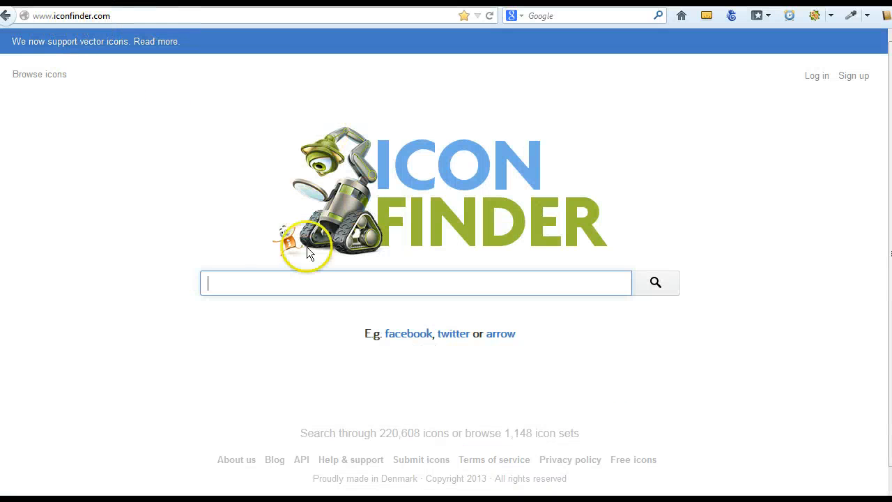
# Step: Search Icon Finder for "computer" icons
pyautogui.click(312, 282)
pyautogui.write('c')
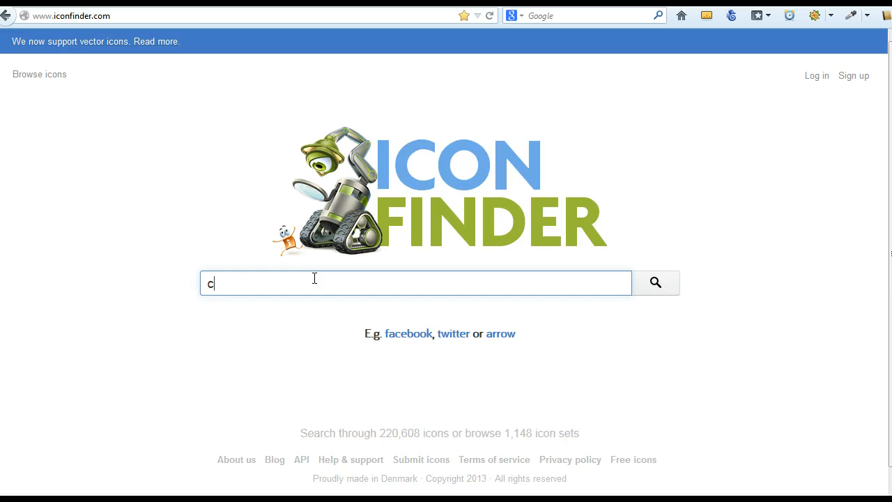
pyautogui.write('opmpu')
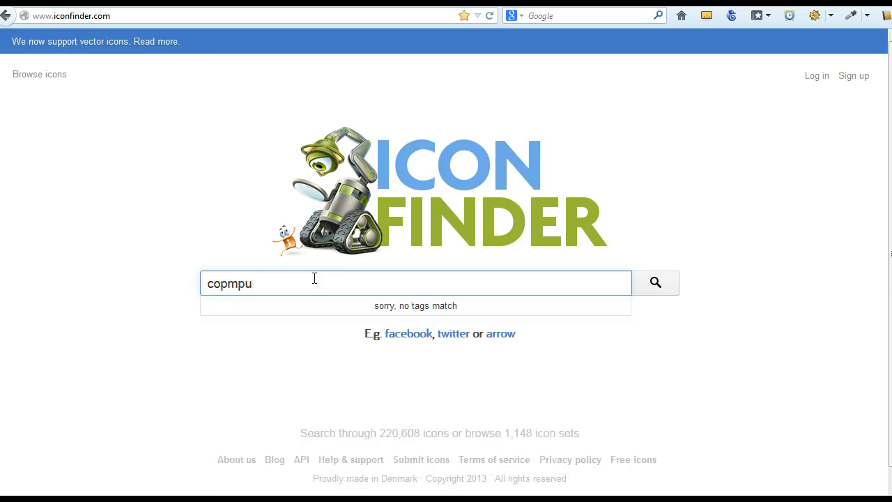
pyautogui.press('BackSpace')
pyautogui.press('BackSpace')
pyautogui.write('mpu')
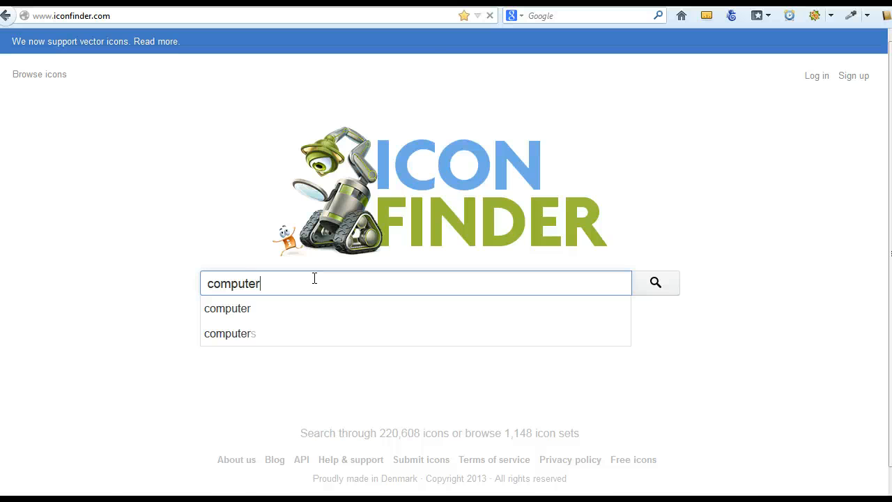
pyautogui.write('ter')
pyautogui.press('Return')
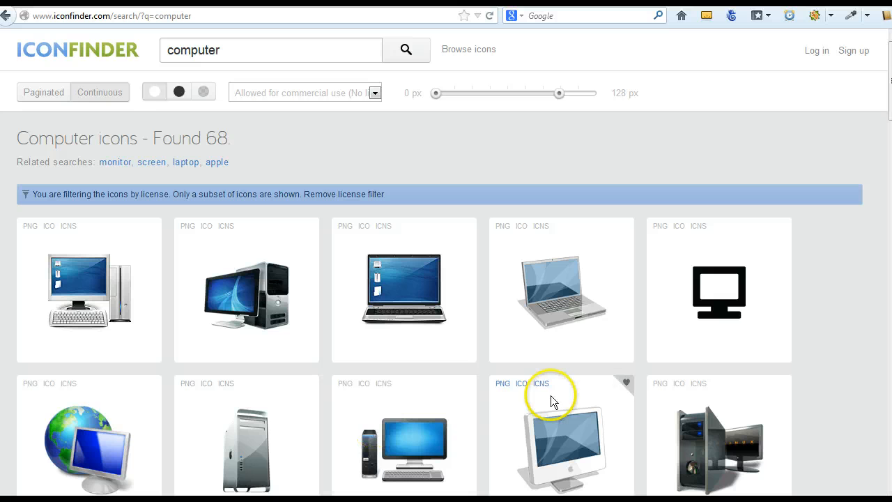
# Step: Choose the license filter "Allowed for commercial use (No link required)" and browse through the computer icons
pyautogui.click(375, 93)
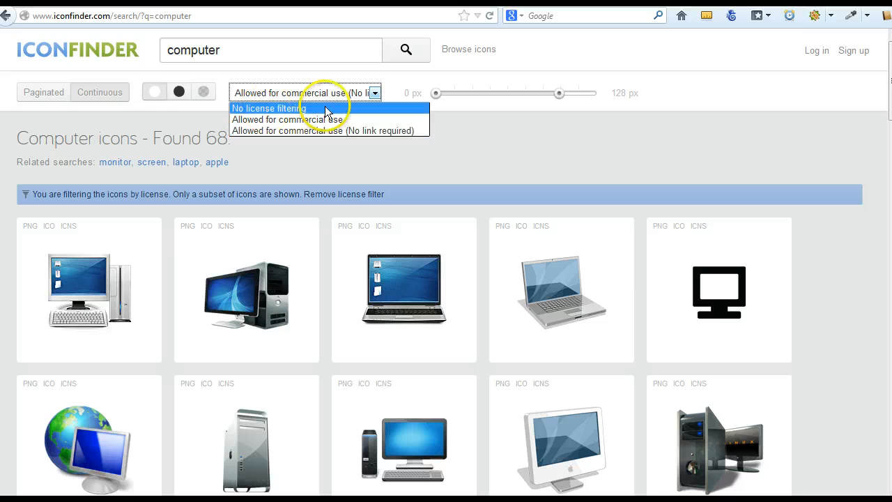
pyautogui.click(384, 131)
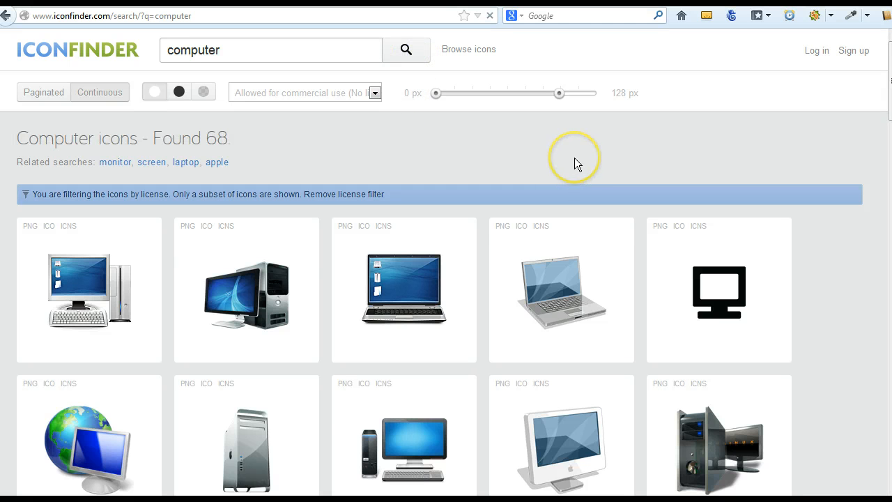
pyautogui.scroll(-4, 576, 191)
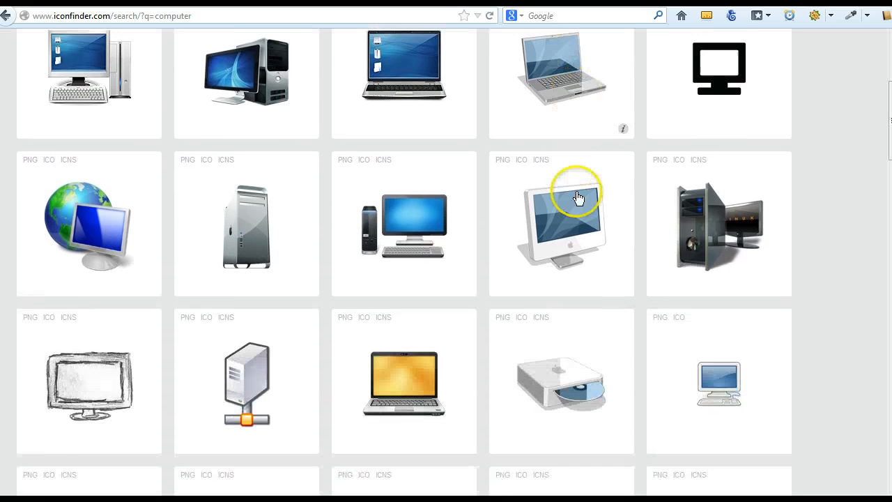
pyautogui.scroll(-12, 578, 200)
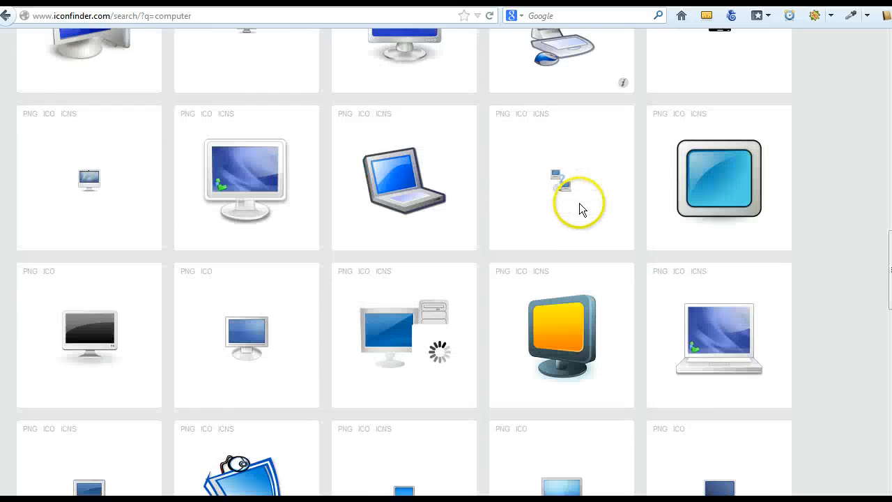
pyautogui.scroll(-4, 584, 222)
pyautogui.scroll(20, 582, 227)
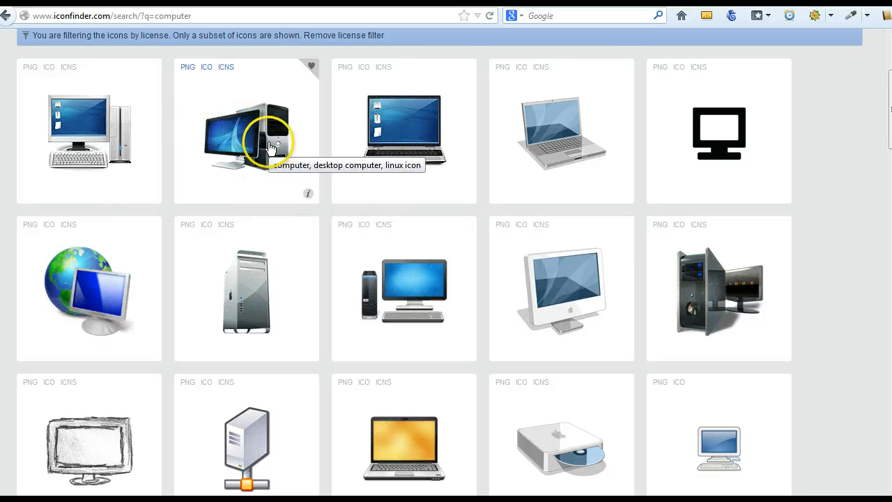
pyautogui.scroll(3, 841, 272)
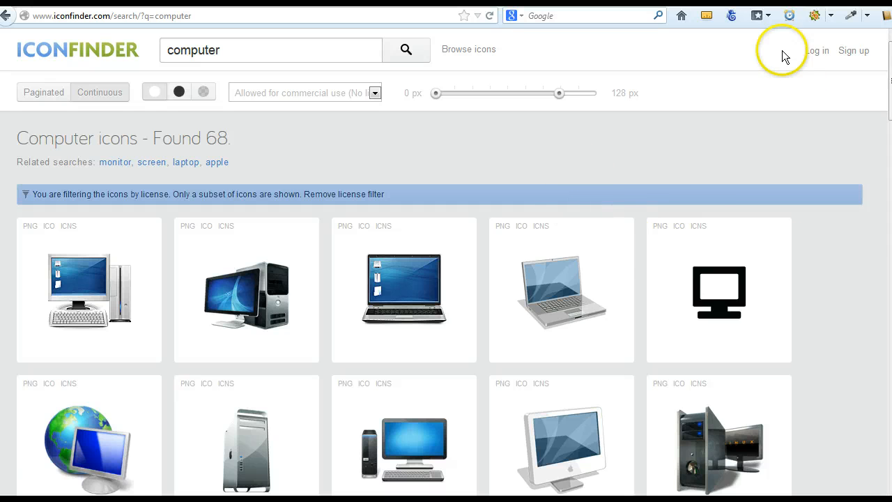
# Step: Open the "stock.xchng - search" bookmark from the "my tools helpful sites" folder
pyautogui.click(765, 16)
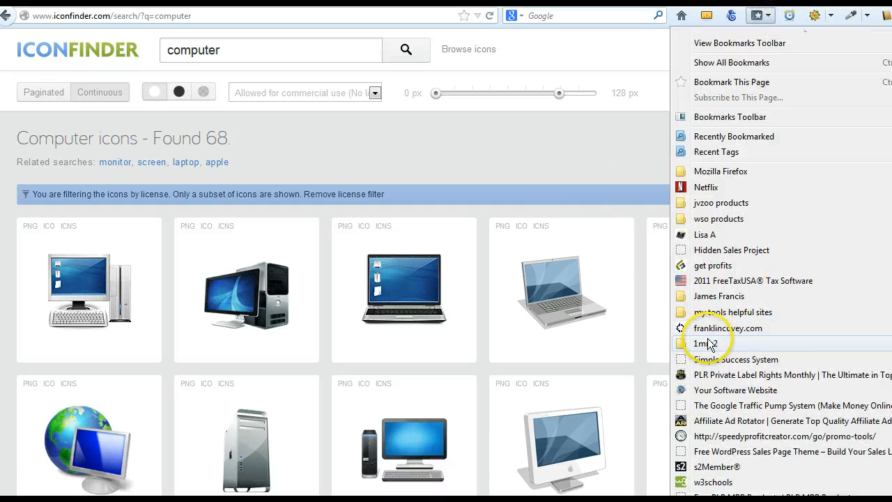
pyautogui.moveTo(713, 319)
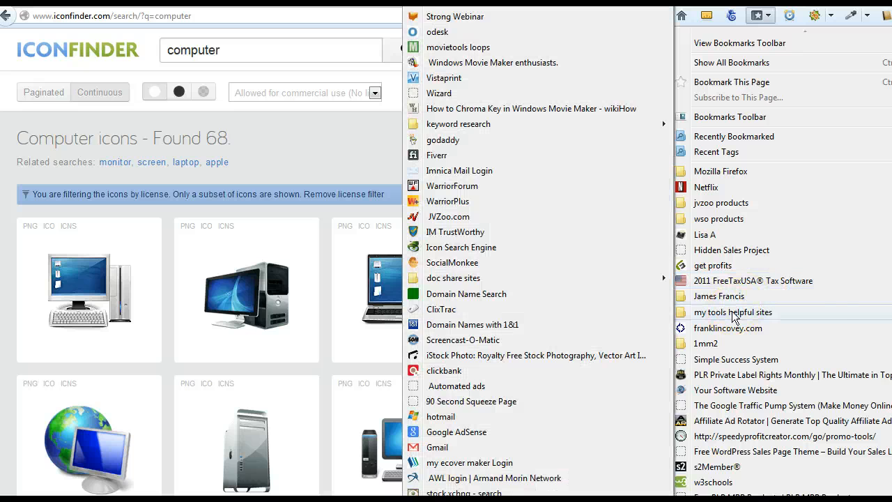
pyautogui.scroll(-10, 847, 327)
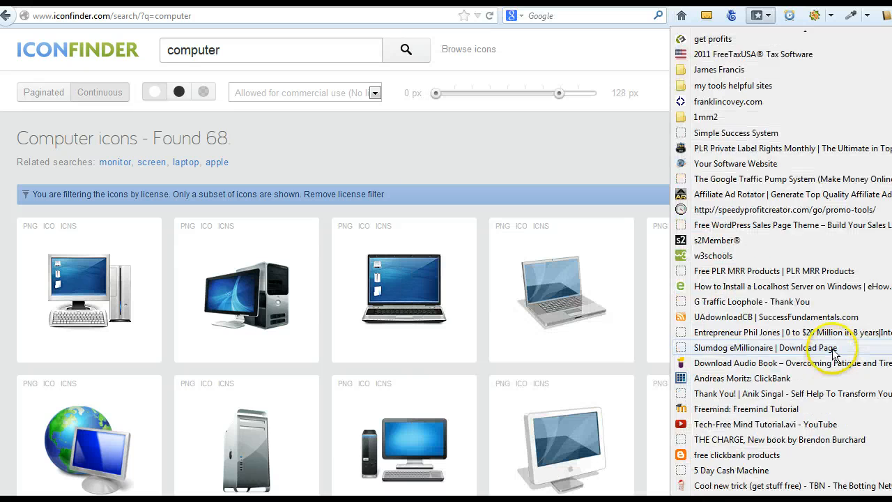
pyautogui.scroll(12, 835, 356)
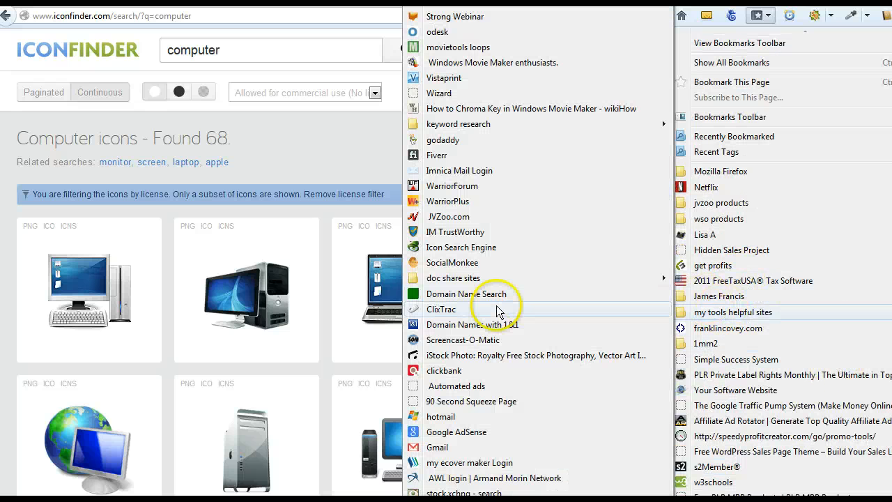
pyautogui.scroll(-3, 488, 324)
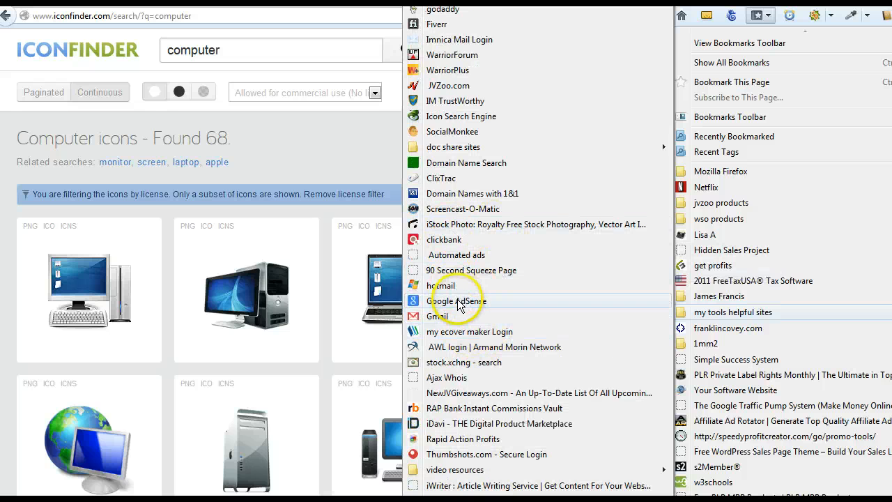
pyautogui.click(447, 362)
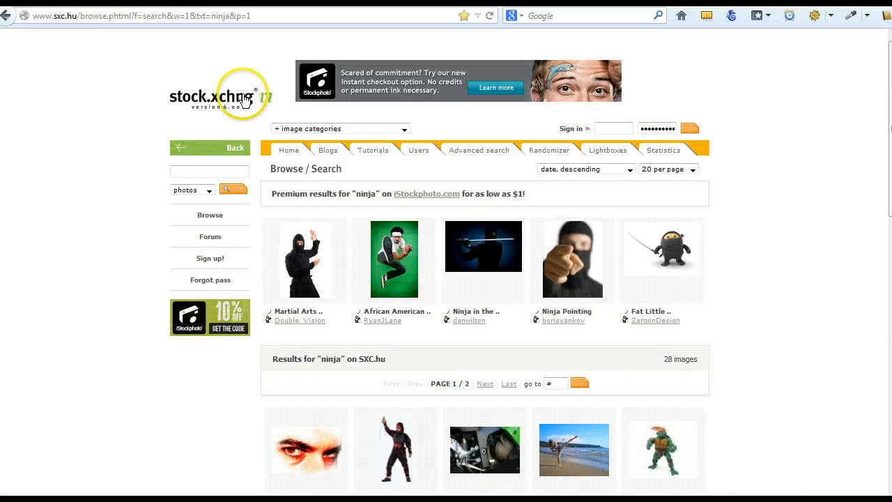
# Step: Look through the stock.xchng photo results for "ninja" down to the end of the page
pyautogui.moveTo(230, 214)
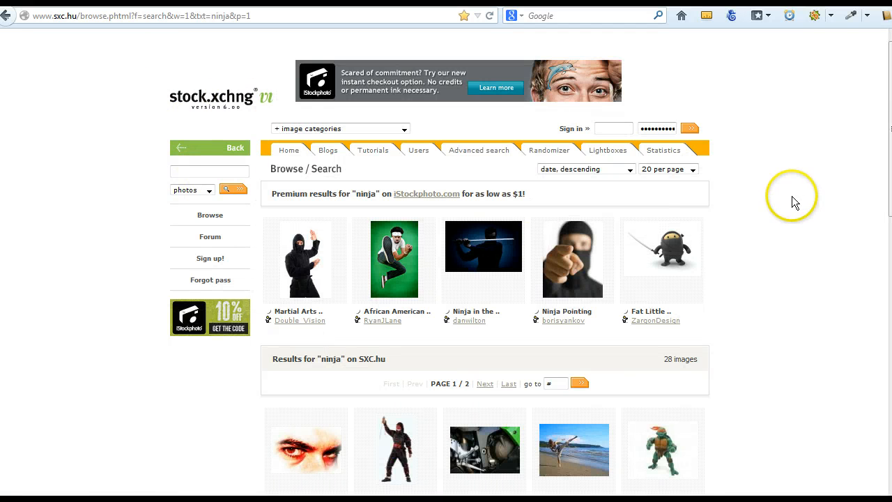
pyautogui.scroll(-5, 796, 201)
pyautogui.scroll(-5, 414, 225)
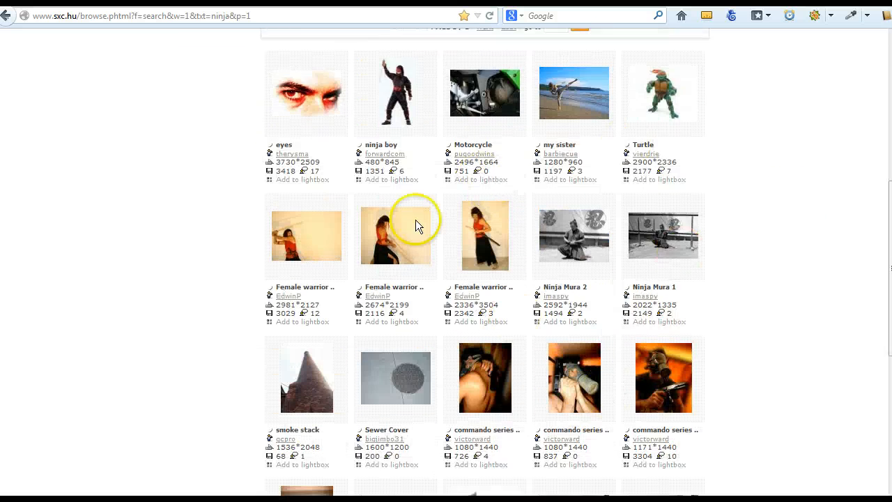
pyautogui.scroll(-2, 414, 222)
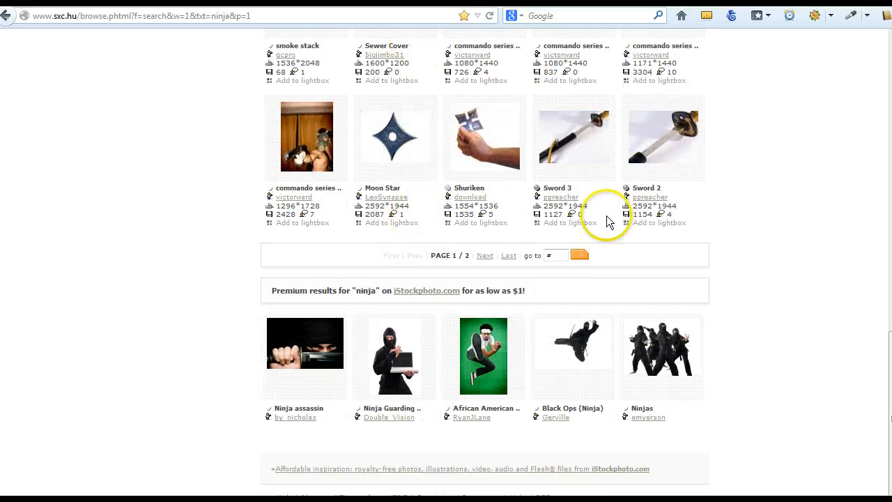
pyautogui.scroll(4, 617, 219)
pyautogui.scroll(3, 823, 206)
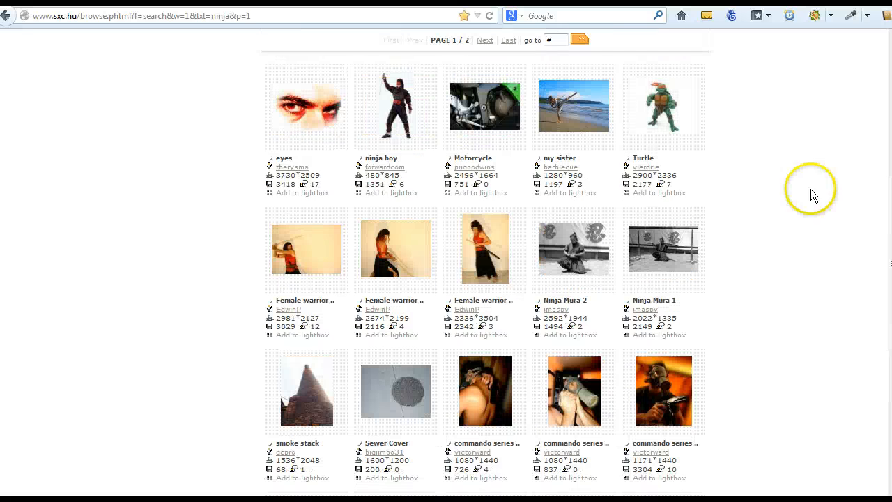
# Step: Open the Turtle photo from the results and try to download it
pyautogui.click(649, 103)
pyautogui.scroll(-2, 719, 268)
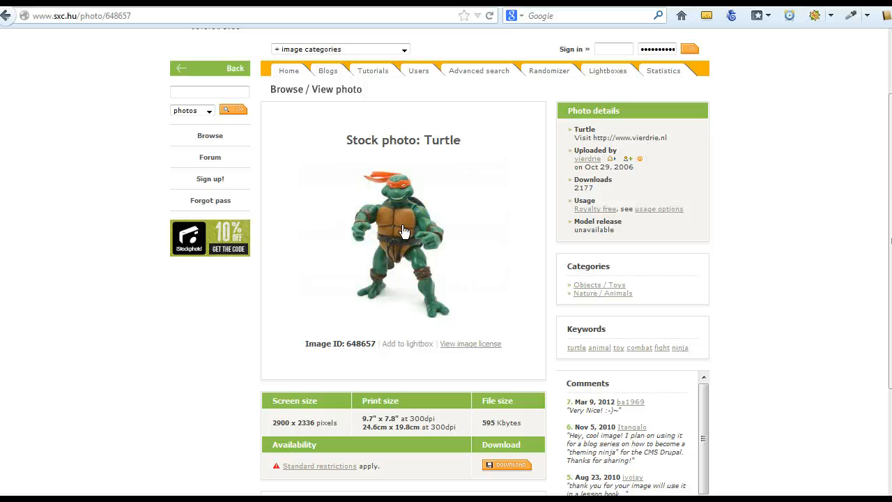
pyautogui.scroll(-2, 725, 257)
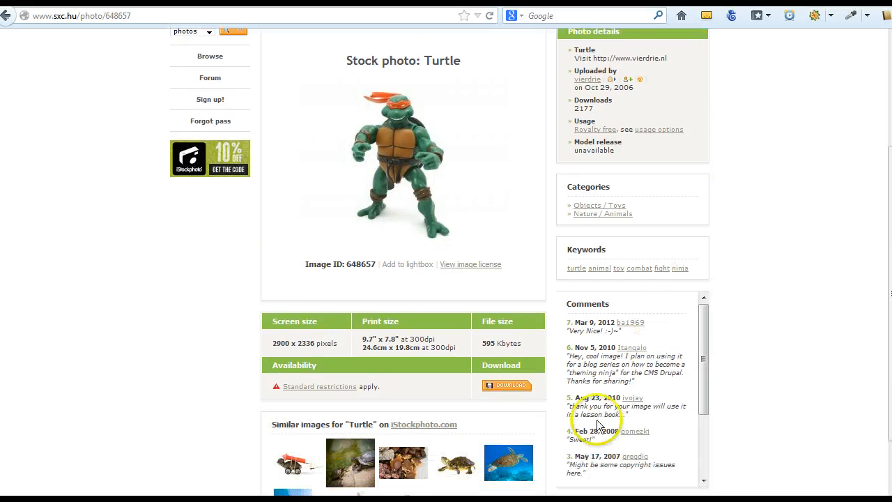
pyautogui.click(511, 387)
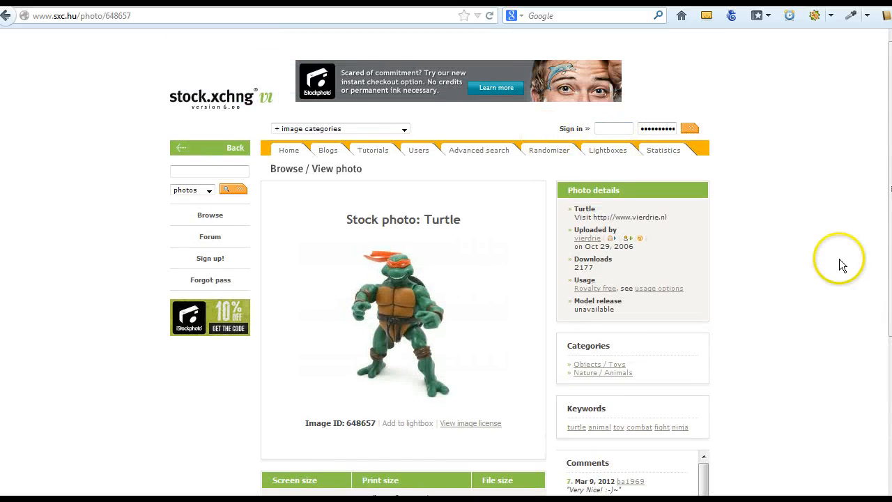
# Step: Look over the Turtle photo's size, download restrictions, usage details and similar images
pyautogui.scroll(-4, 840, 268)
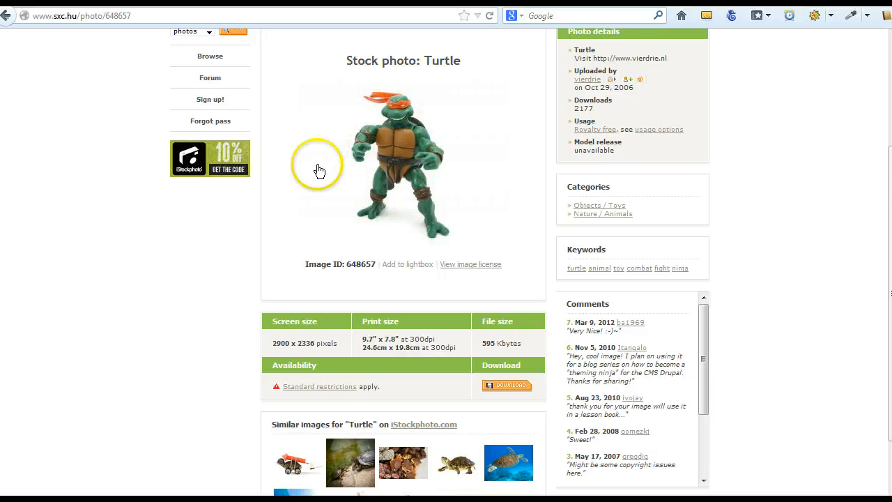
pyautogui.scroll(-1, 264, 322)
pyautogui.scroll(-1, 265, 322)
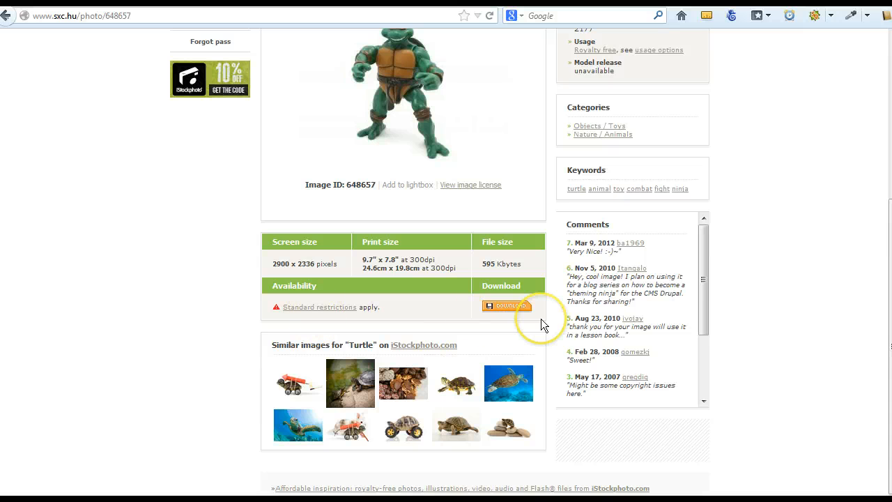
pyautogui.scroll(5, 174, 320)
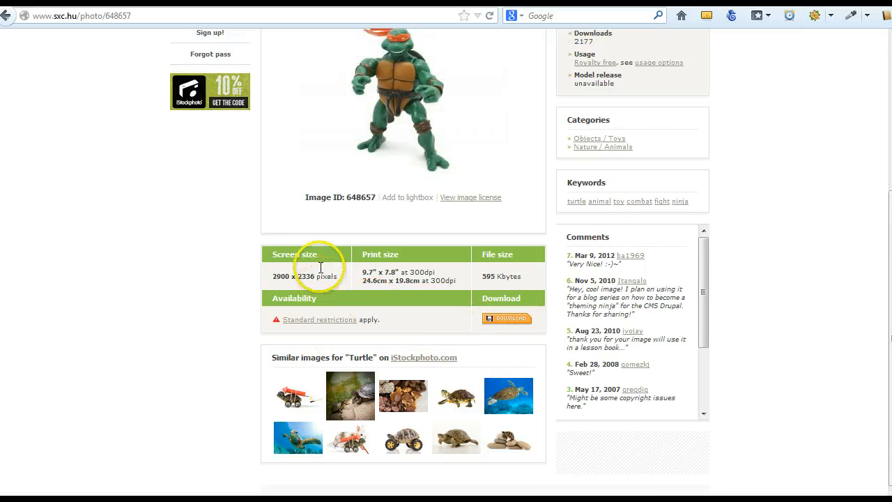
pyautogui.scroll(-2, 98, 242)
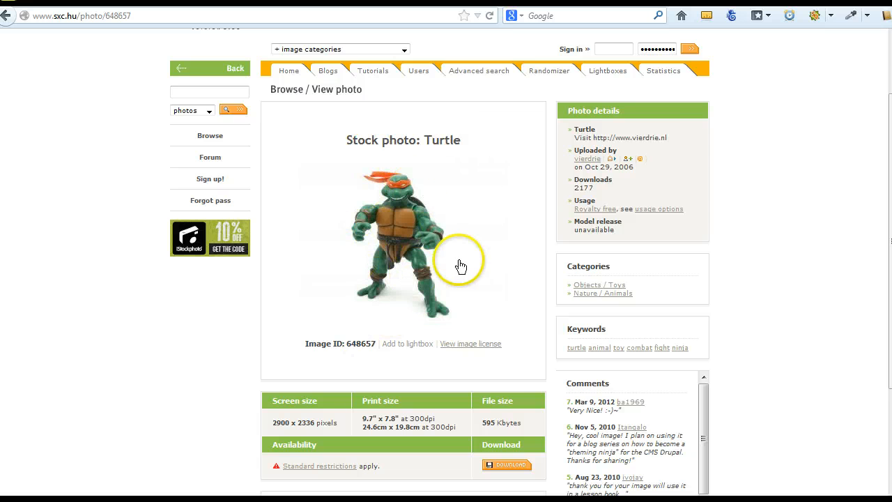
pyautogui.scroll(2, 799, 290)
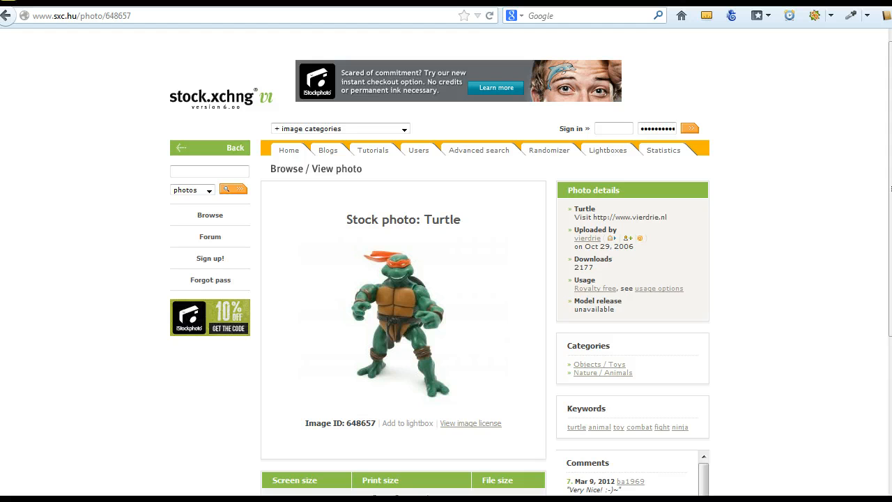
# Step: Switch to OpenOffice.org Impress from the computer's program list and start an empty presentation
pyautogui.press('super')
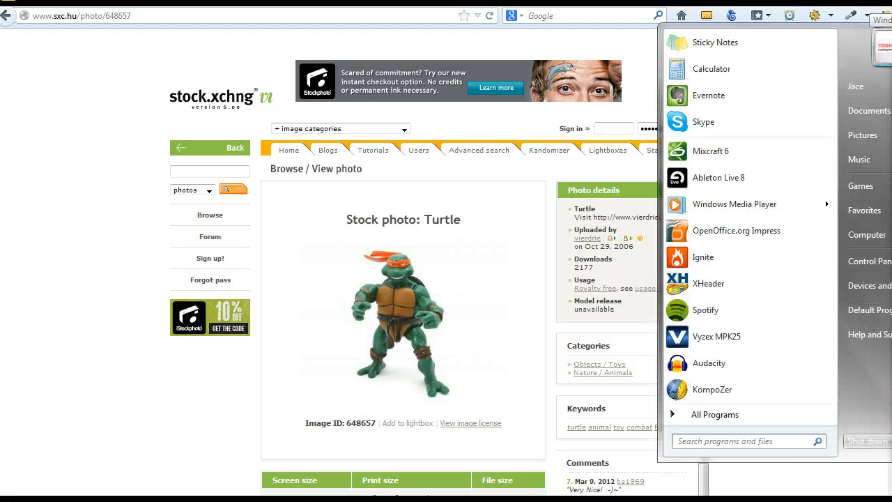
pyautogui.click(725, 419)
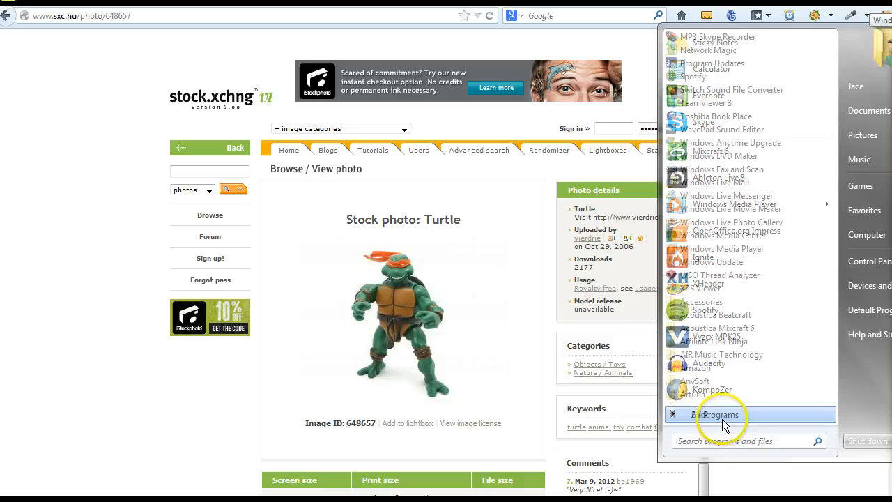
pyautogui.click(98, 174)
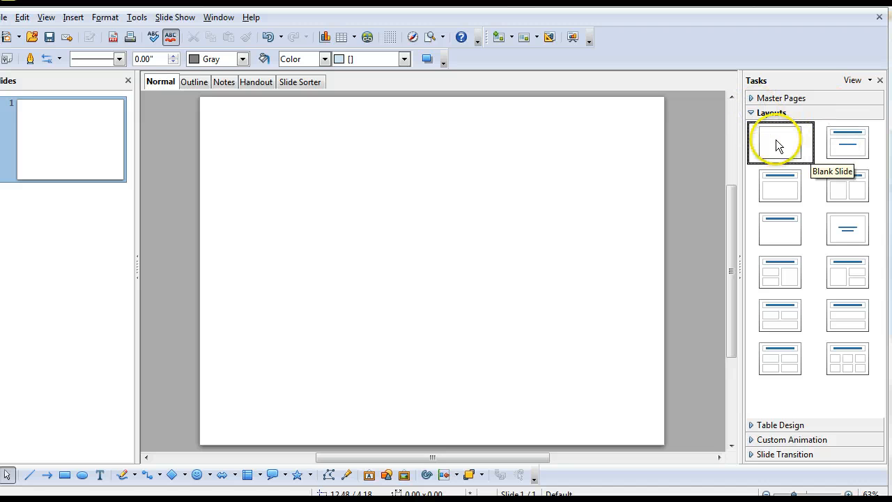
# Step: Try the "Title, Content" layout on the slide and return it to the "Blank Slide" layout
pyautogui.click(833, 144)
pyautogui.click(785, 199)
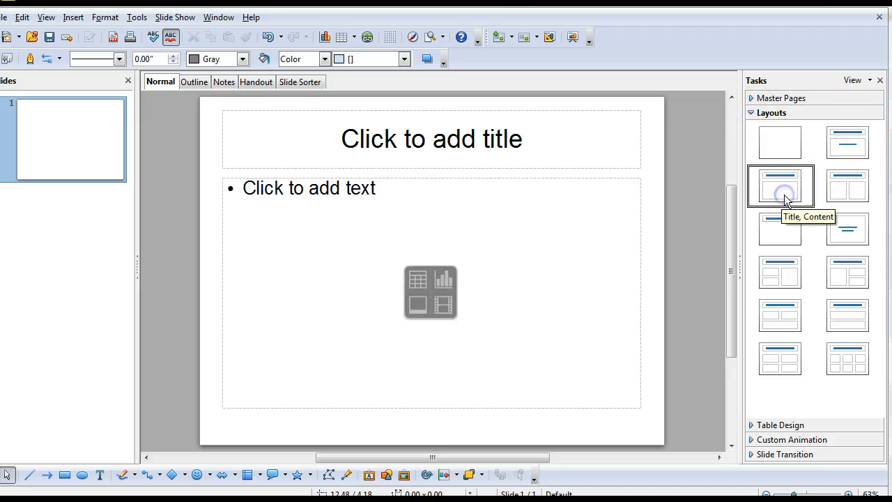
pyautogui.click(786, 142)
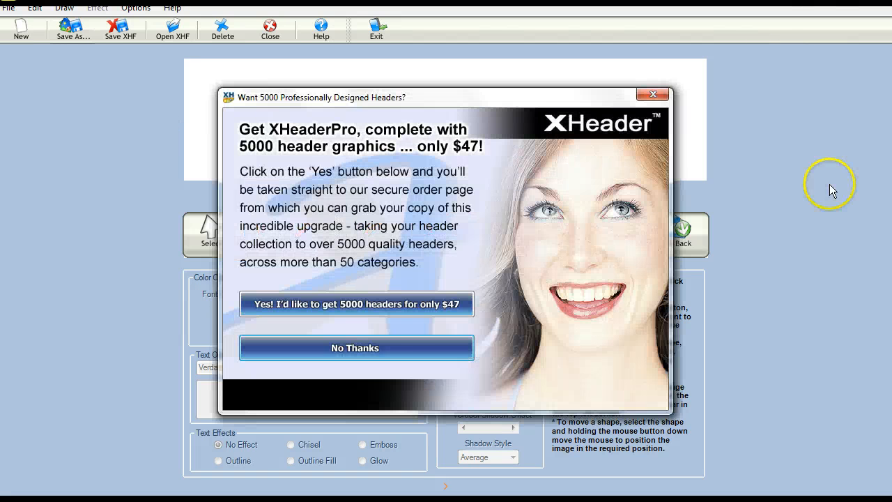
# Step: Decline the XHeaderPro offer and exit XHeader without saving, returning to the Impress presentation
pyautogui.click(374, 367)
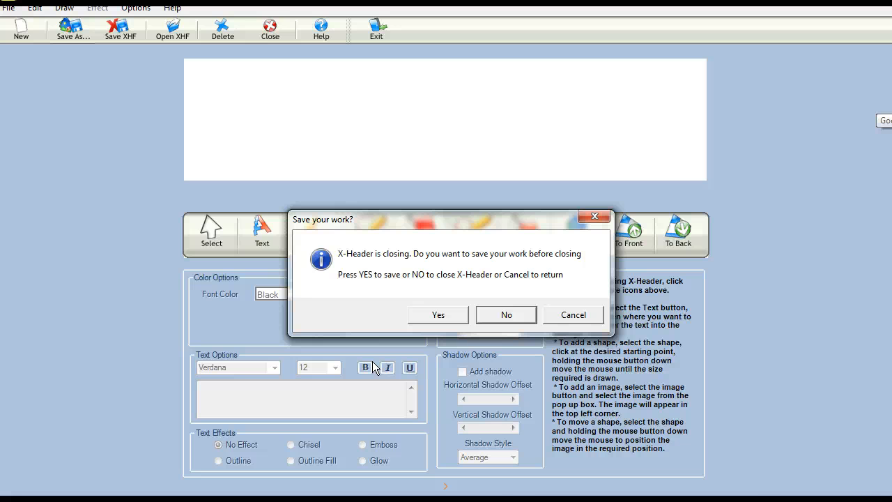
pyautogui.click(513, 315)
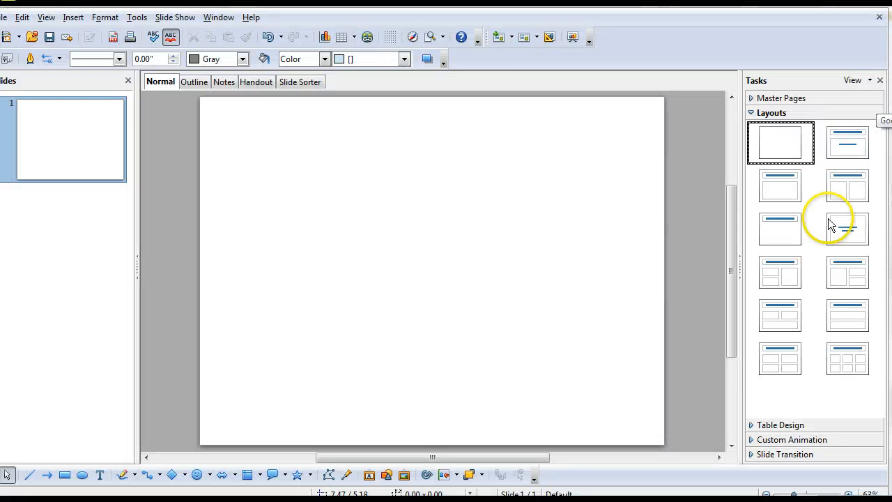
# Step: Switch to XHeader from the computer's program list and decline the XHeaderPro upgrade offer
pyautogui.press('super')
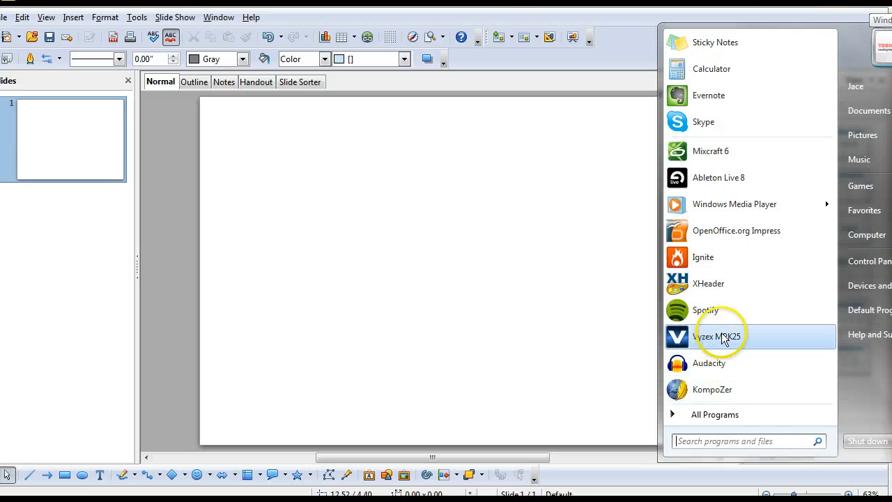
pyautogui.click(718, 286)
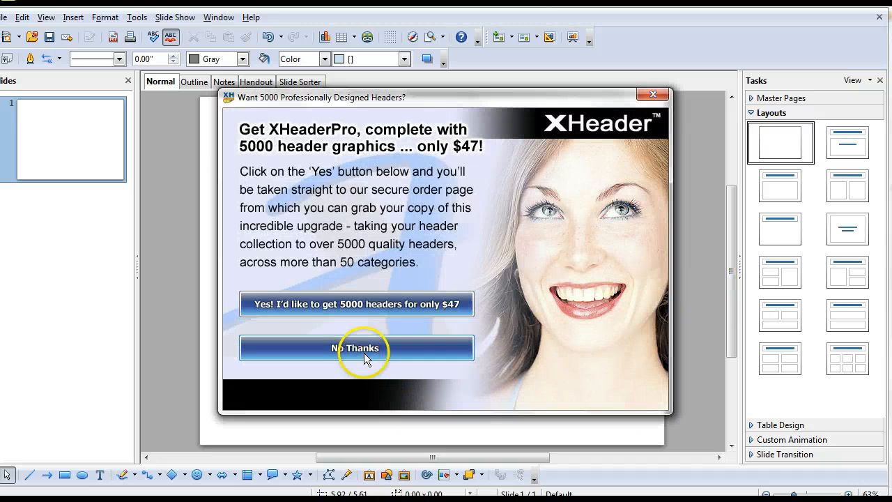
pyautogui.click(363, 352)
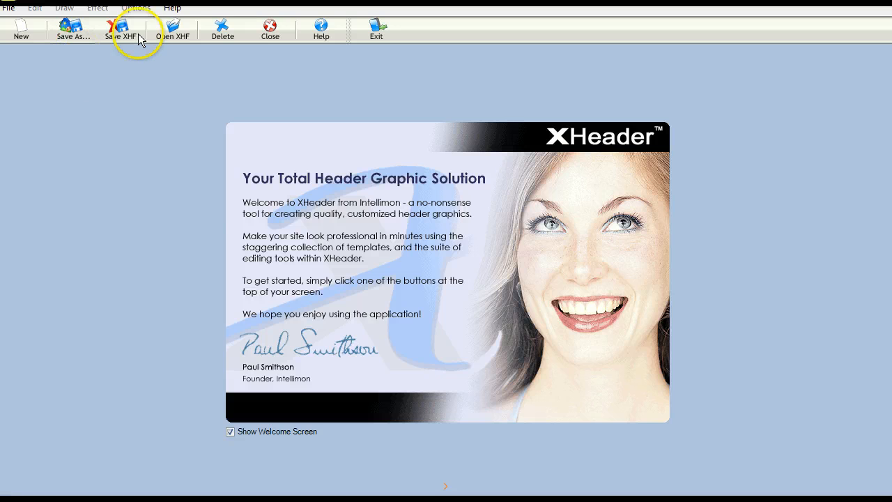
# Step: Start a new header from the template library and look through the Action & Adventure2 designs
pyautogui.click(21, 32)
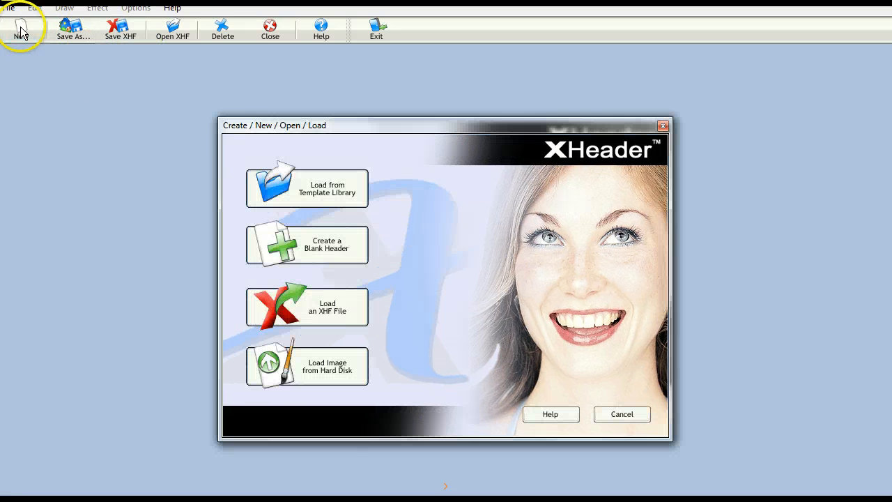
pyautogui.click(356, 199)
pyautogui.scroll(-2, 521, 331)
pyautogui.scroll(-4, 523, 331)
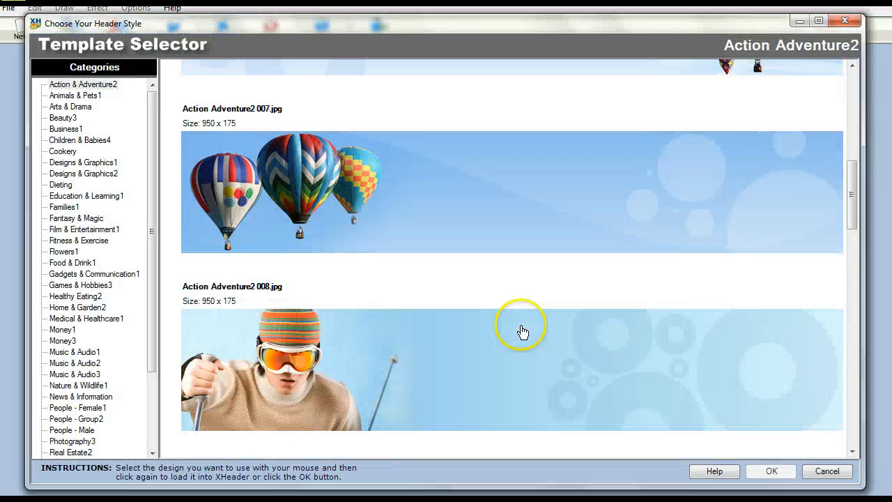
pyautogui.scroll(-20, 523, 331)
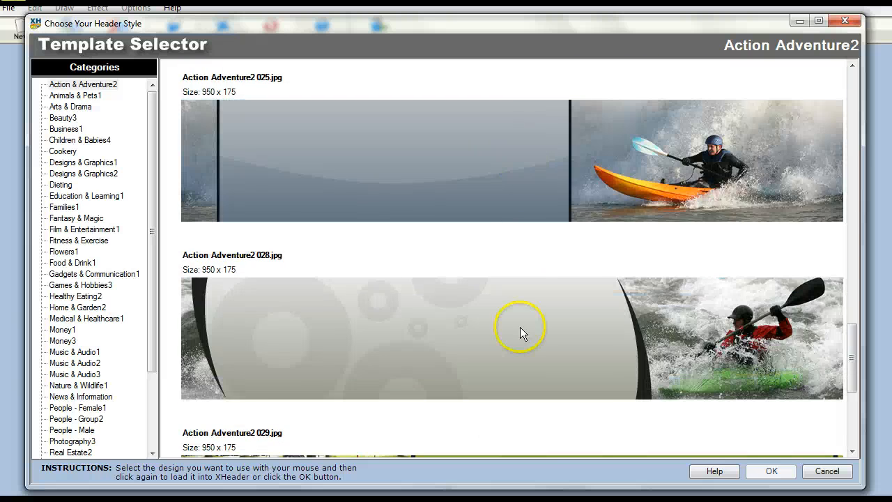
pyautogui.scroll(4, 518, 335)
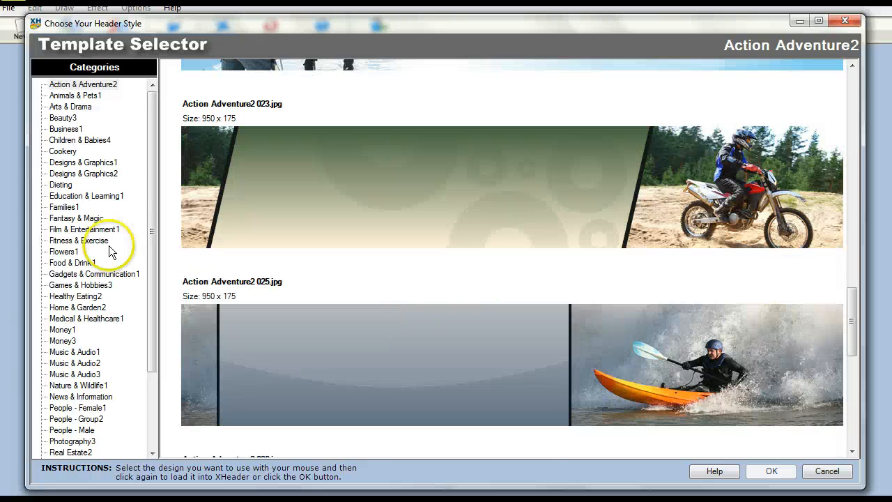
# Step: Look through the Fantasy & Magic header templates and leave the template library without choosing one
pyautogui.click(55, 219)
pyautogui.scroll(-12, 585, 281)
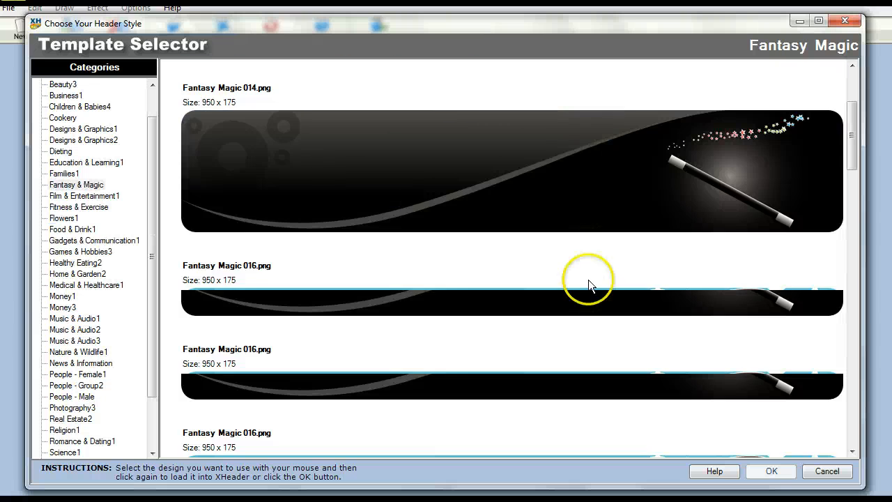
pyautogui.scroll(-1, 584, 278)
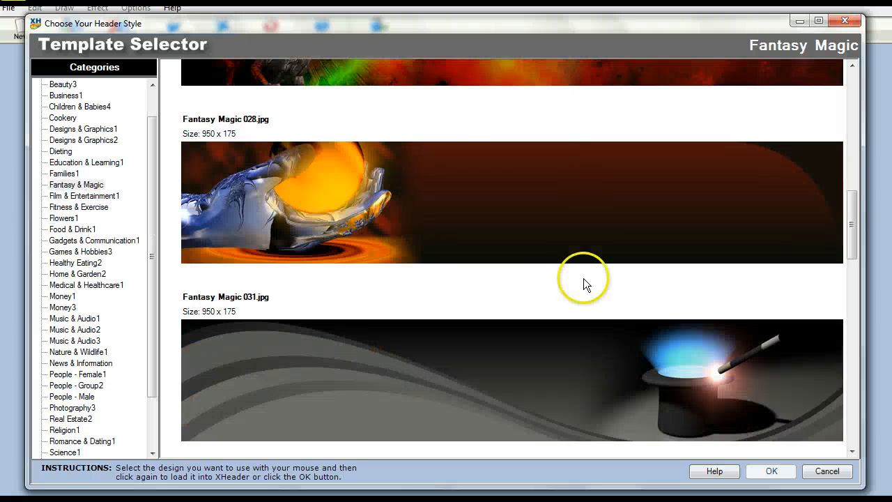
pyautogui.scroll(2, 583, 278)
pyautogui.scroll(-4, 584, 278)
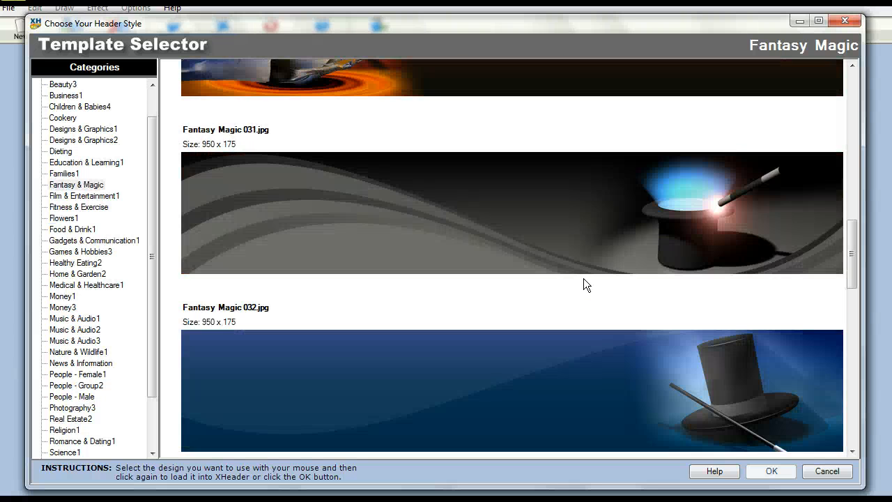
pyautogui.scroll(-5, 464, 279)
pyautogui.scroll(-6, 464, 279)
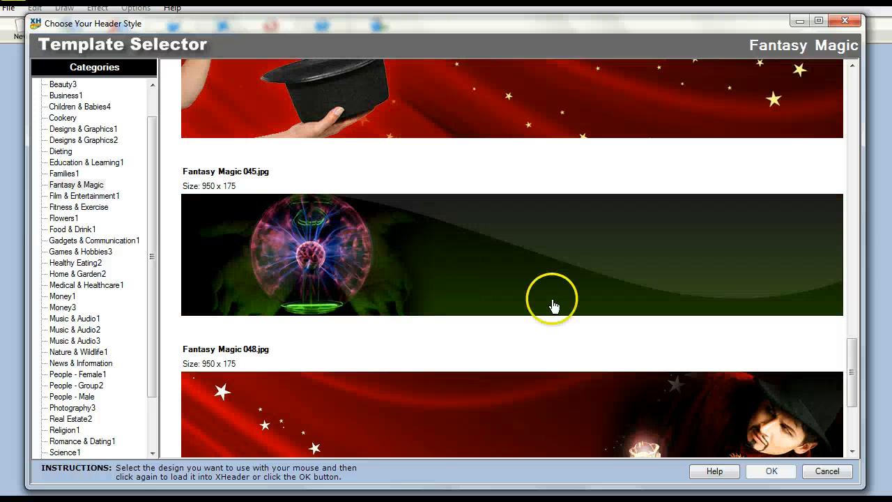
pyautogui.scroll(3, 604, 306)
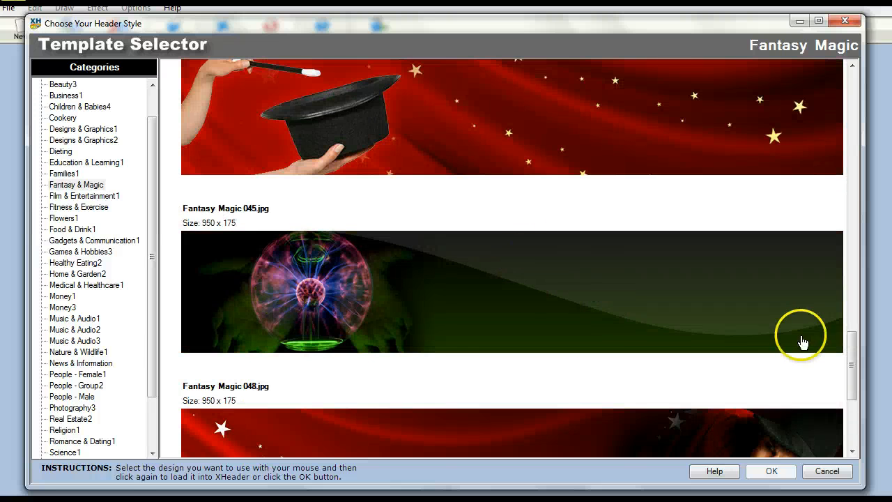
pyautogui.scroll(-3, 758, 323)
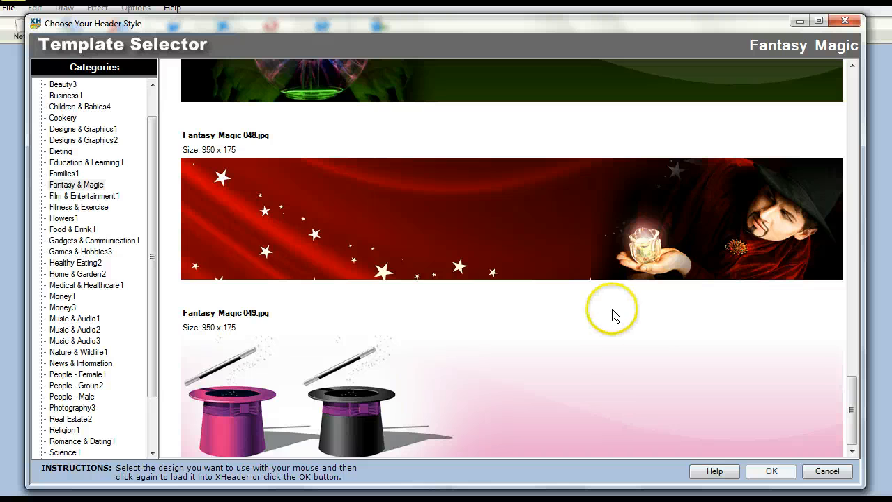
pyautogui.scroll(9, 623, 352)
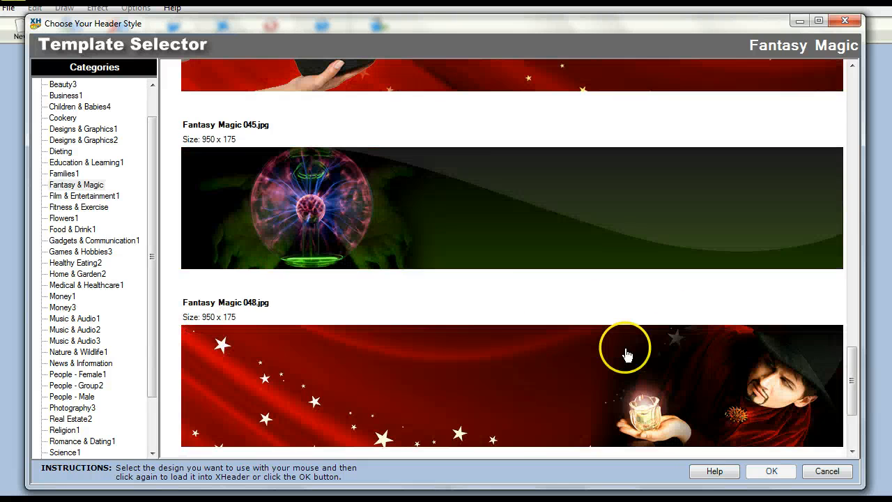
pyautogui.scroll(10, 621, 340)
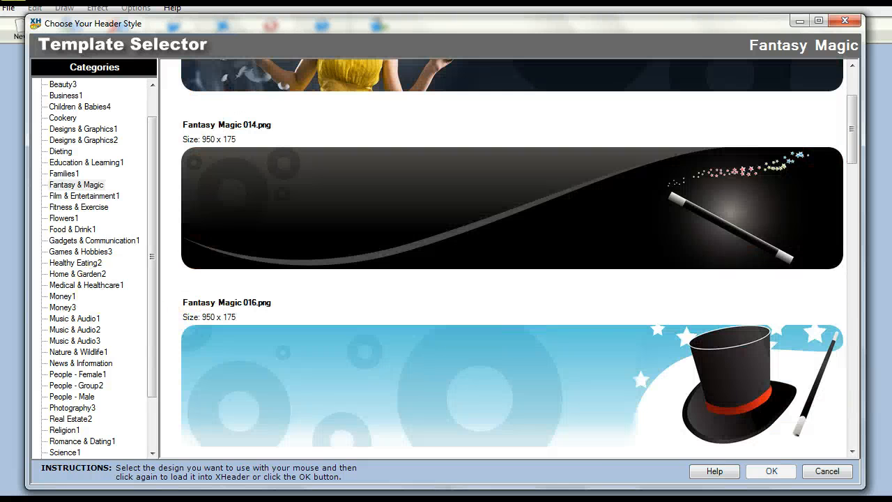
pyautogui.click(846, 21)
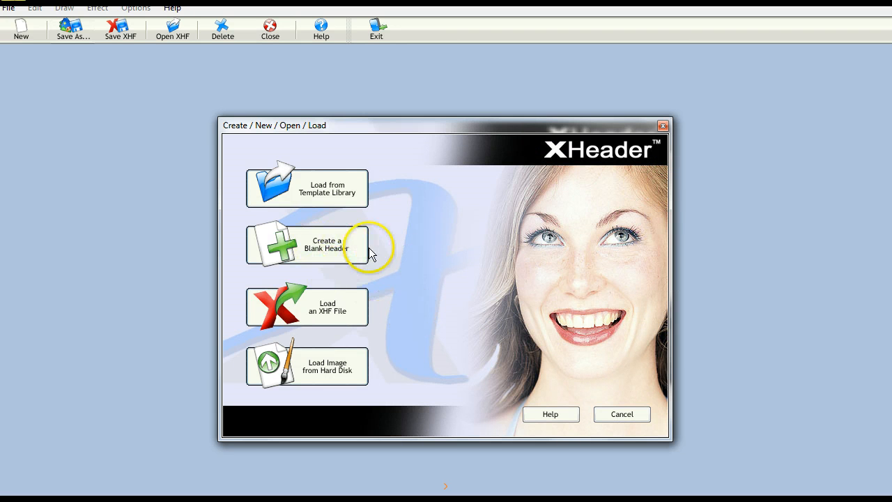
# Step: Create a blank 750 x 175 header and enter 1280 x 720 as its new size
pyautogui.click(331, 248)
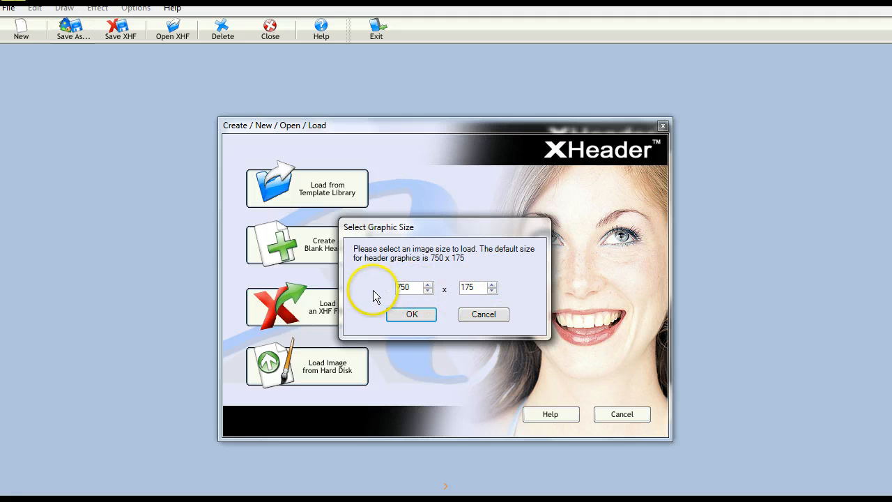
pyautogui.click(412, 315)
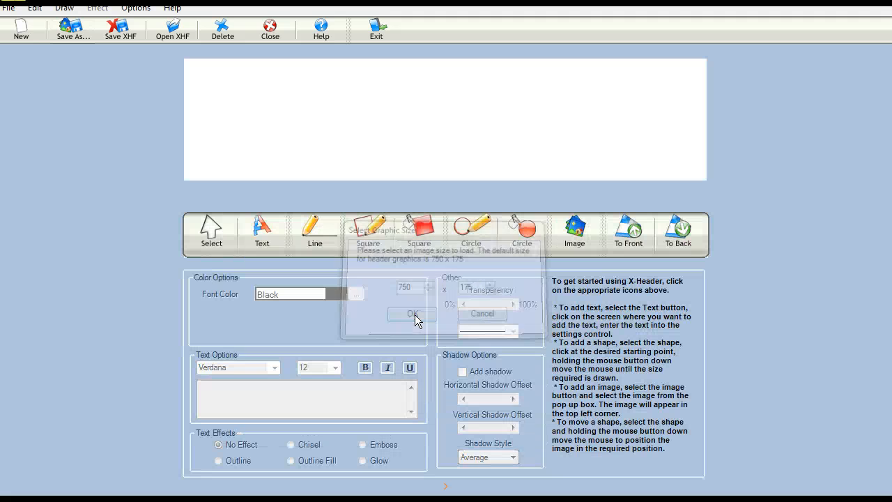
pyautogui.click(131, 10)
pyautogui.click(139, 53)
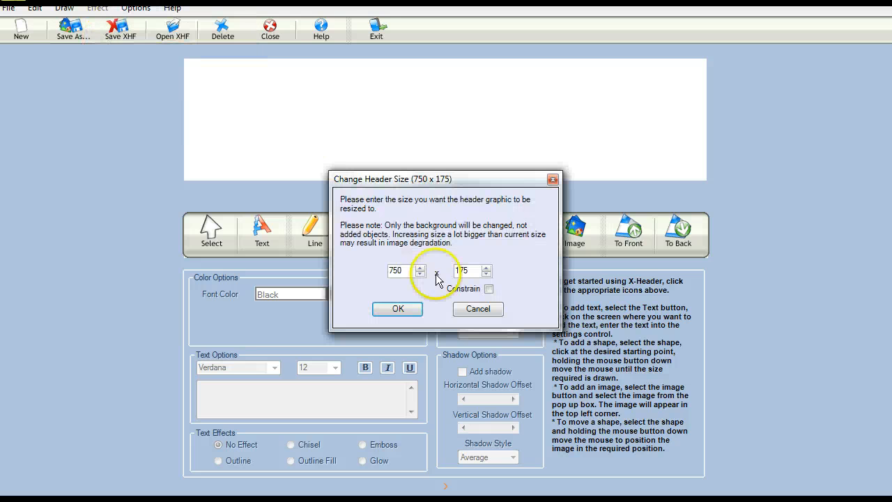
pyautogui.moveTo(404, 274); pyautogui.dragTo(369, 282)
pyautogui.write('1')
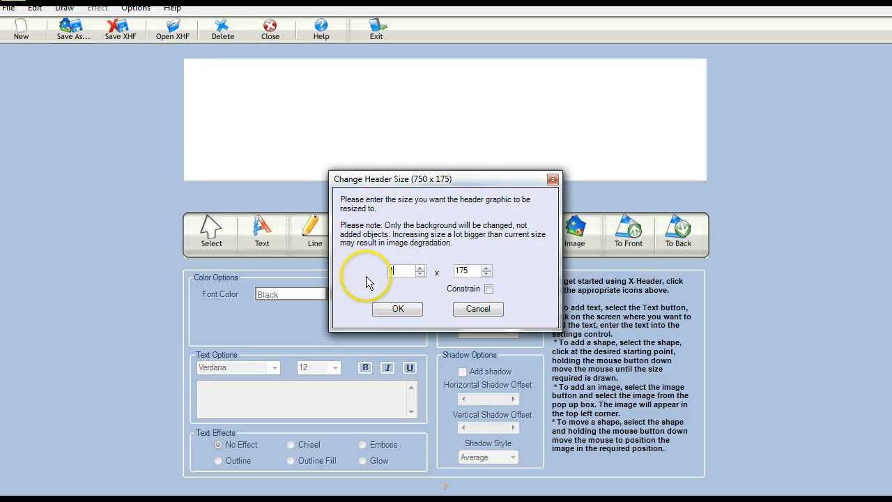
pyautogui.write('280')
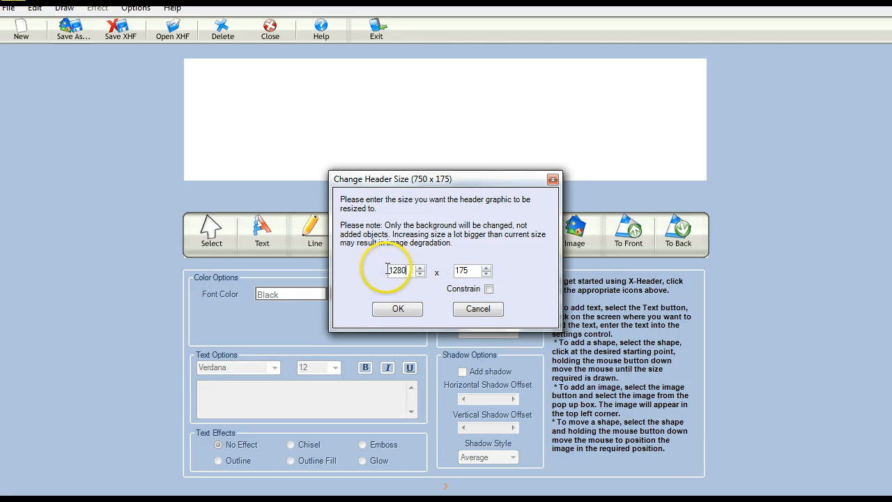
pyautogui.moveTo(473, 271); pyautogui.dragTo(431, 274)
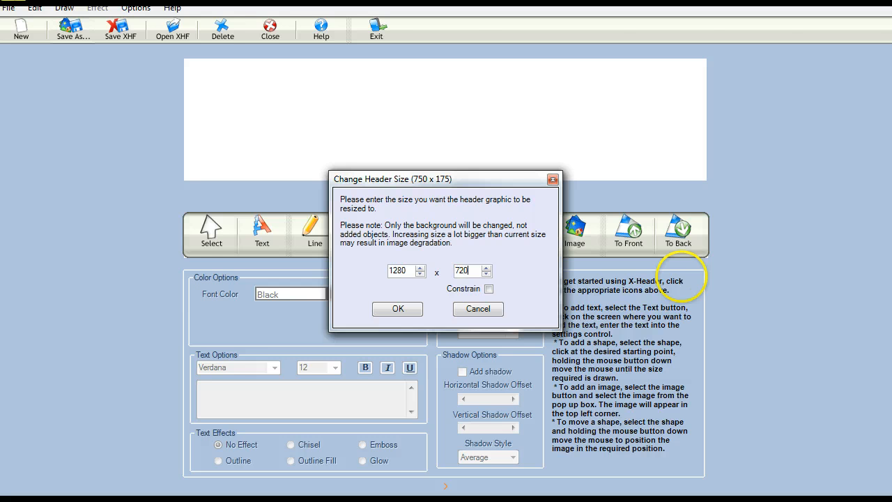
# Step: Check the dimensions noted in Notepad, return to XHeader and apply the 1280 x 720 header size
pyautogui.hotkey('alt', 'Tab')
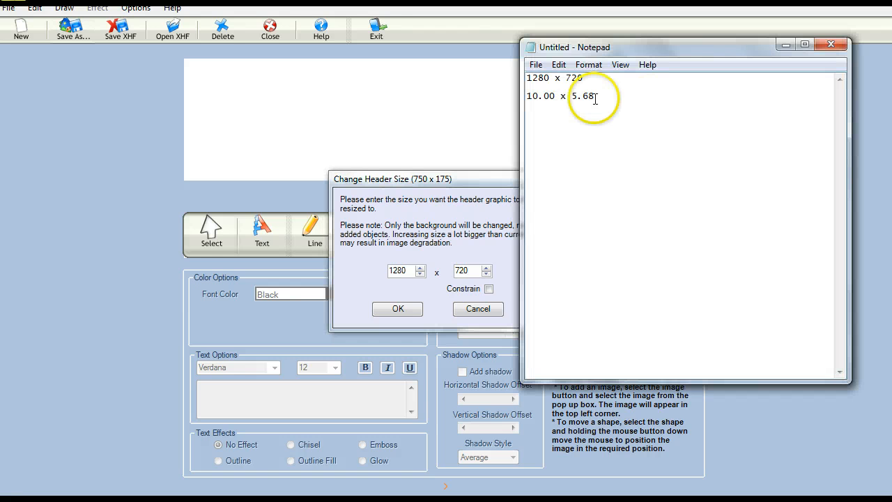
pyautogui.click(566, 78)
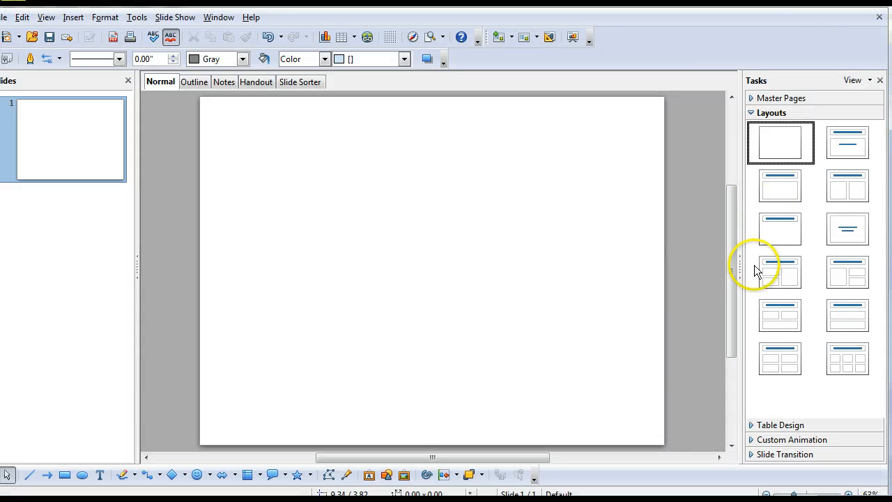
pyautogui.click(891, 311)
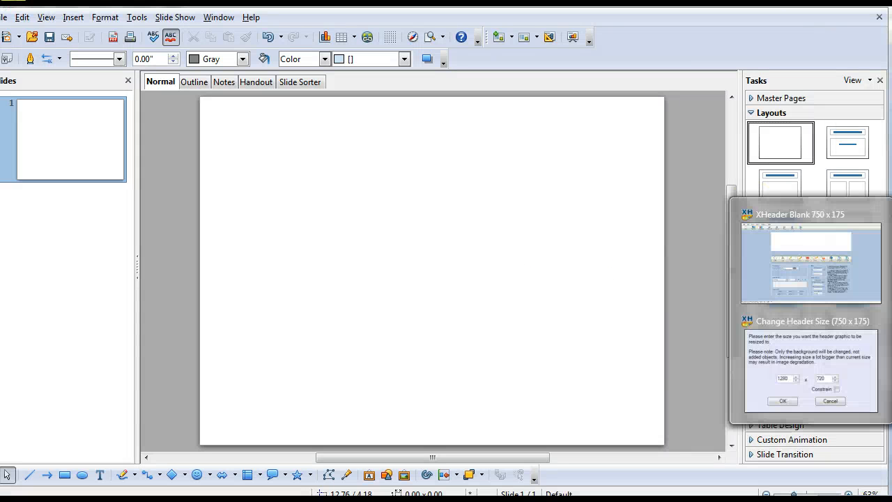
pyautogui.click(874, 355)
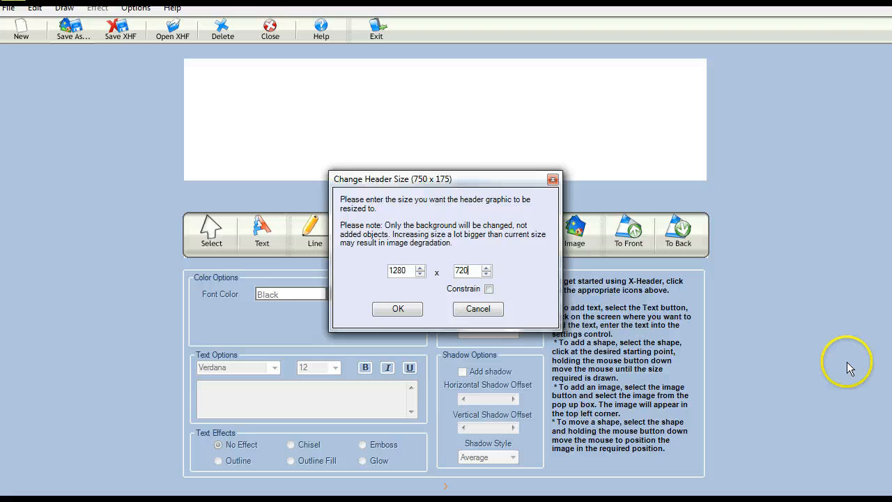
pyautogui.click(408, 308)
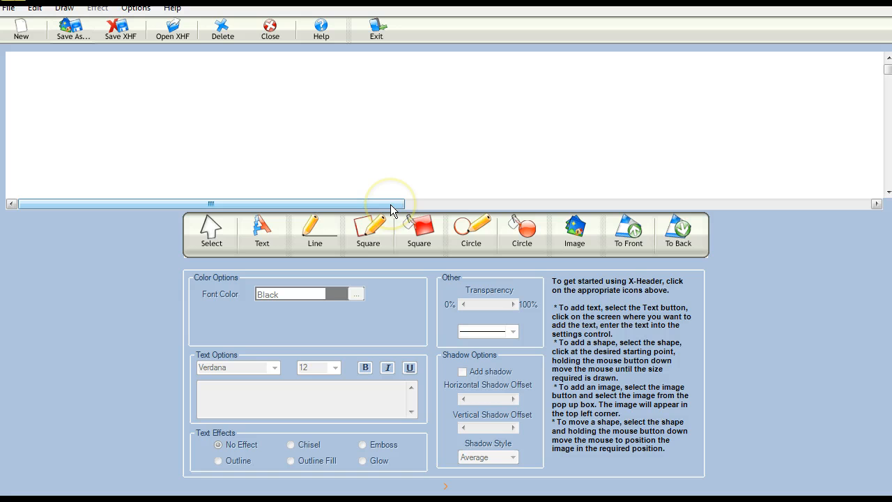
# Step: Draw a filled black rectangle with square corners across the upper edge of the blank header
pyautogui.moveTo(390, 204); pyautogui.dragTo(877, 214)
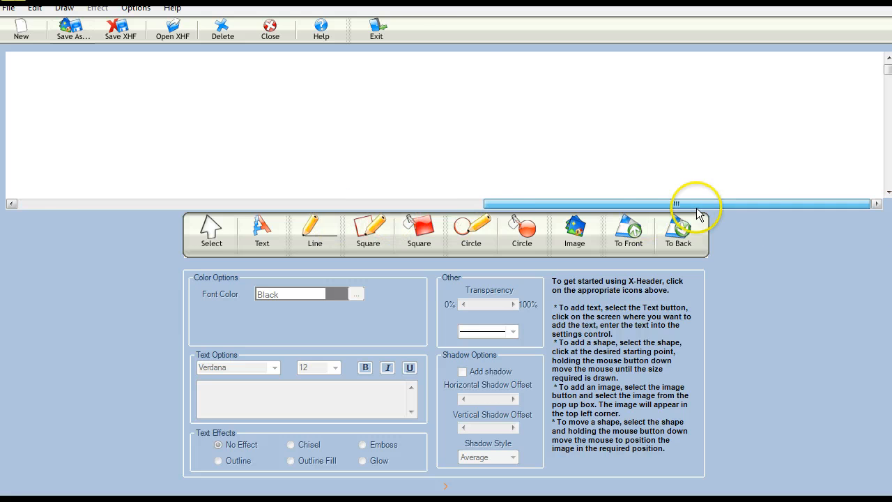
pyautogui.moveTo(699, 214); pyautogui.dragTo(886, 197)
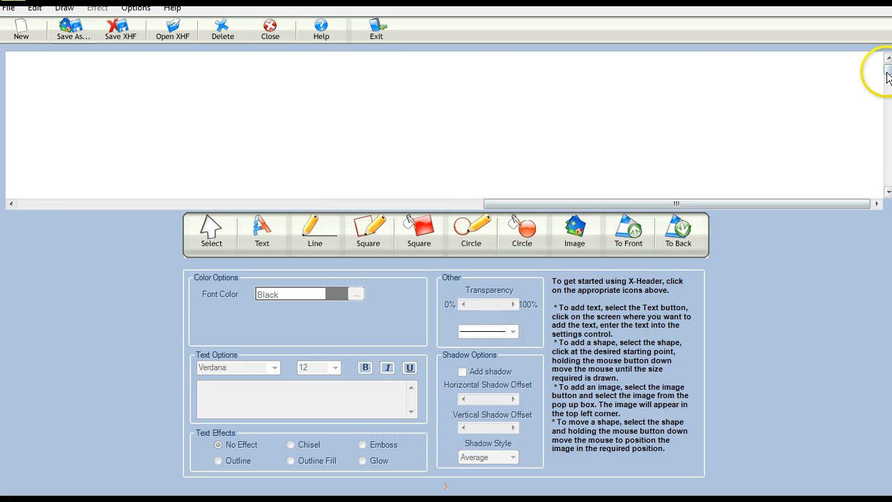
pyautogui.moveTo(888, 158); pyautogui.dragTo(832, 100)
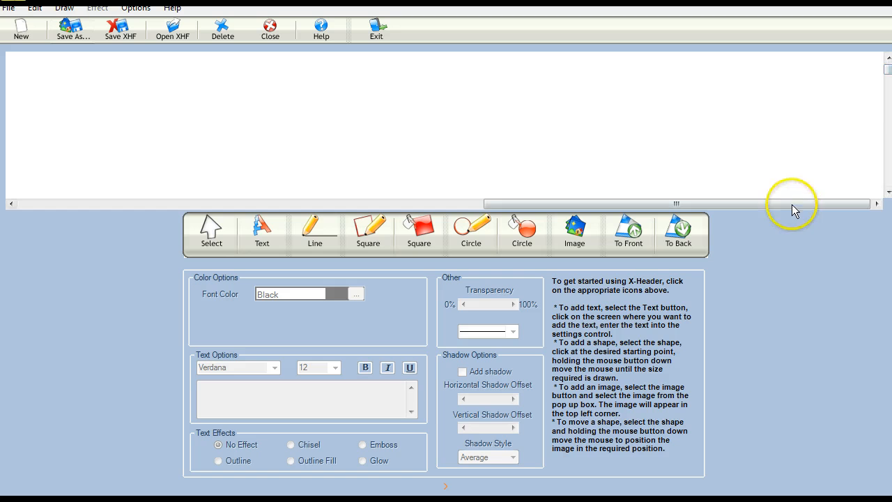
pyautogui.moveTo(791, 203); pyautogui.dragTo(225, 207)
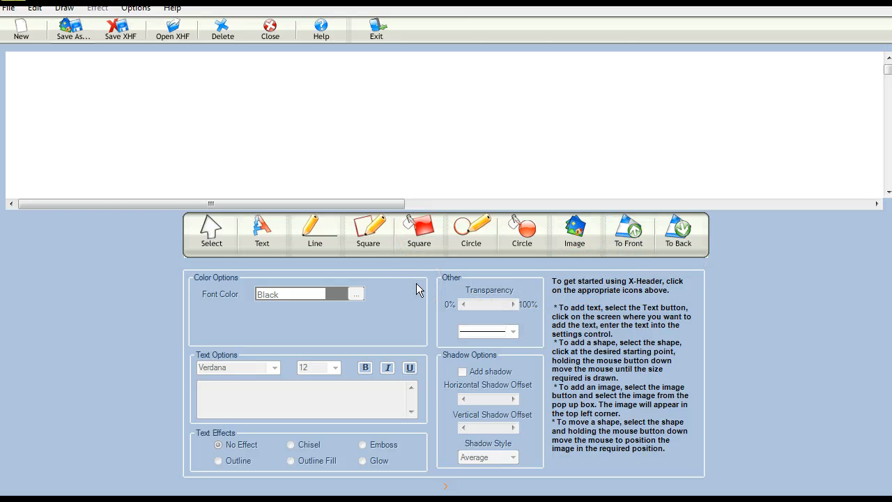
pyautogui.click(418, 237)
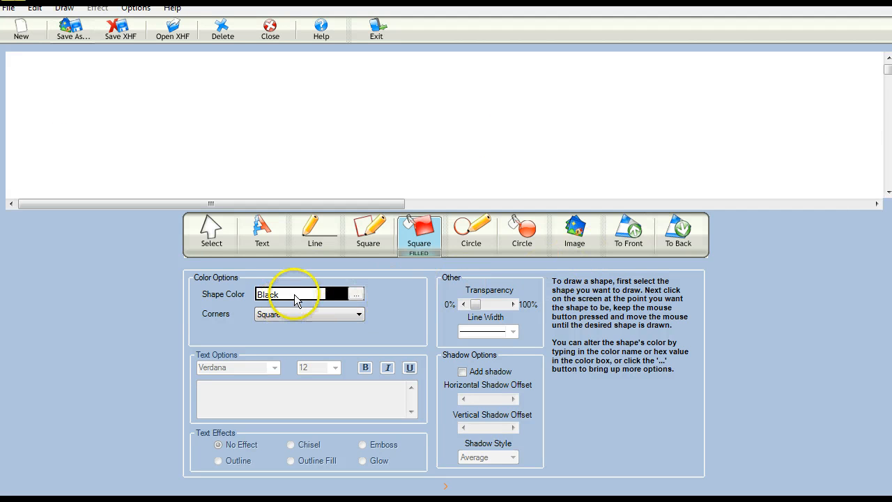
pyautogui.click(356, 296)
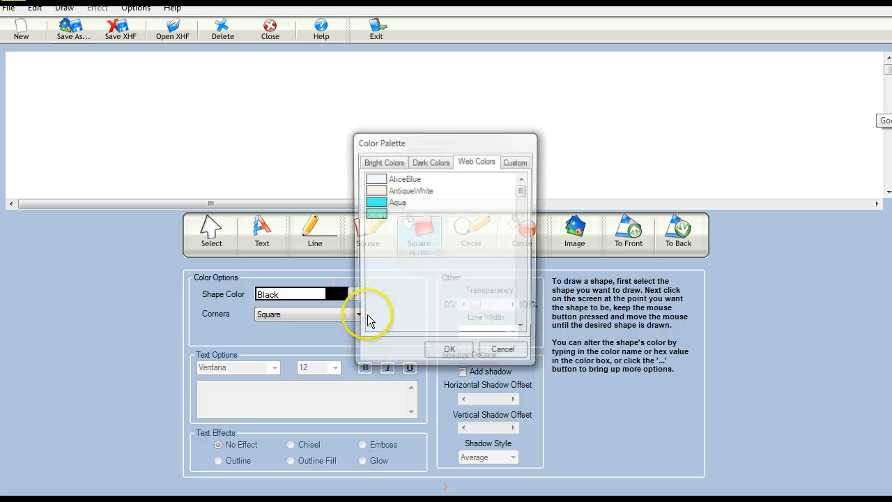
pyautogui.click(505, 357)
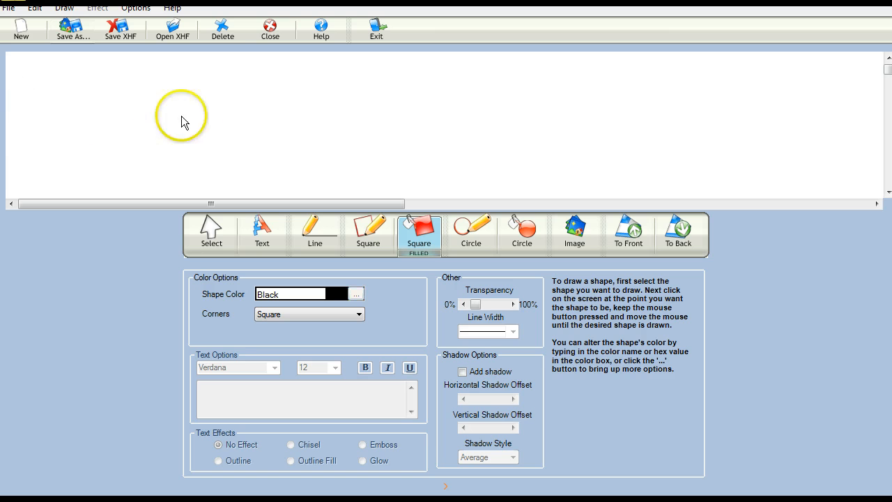
pyautogui.moveTo(182, 116); pyautogui.dragTo(891, 50)
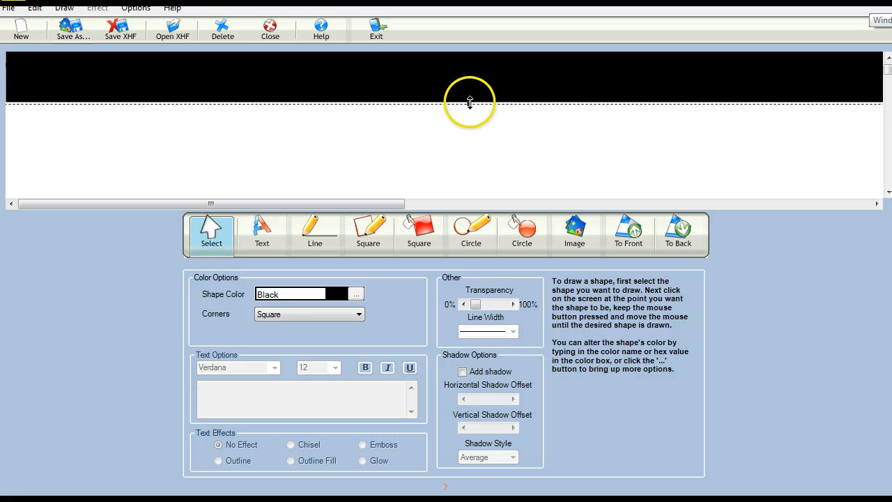
# Step: Stretch the lower edge of the black rectangle downward to make a taller band across the header
pyautogui.moveTo(388, 202); pyautogui.dragTo(235, 202)
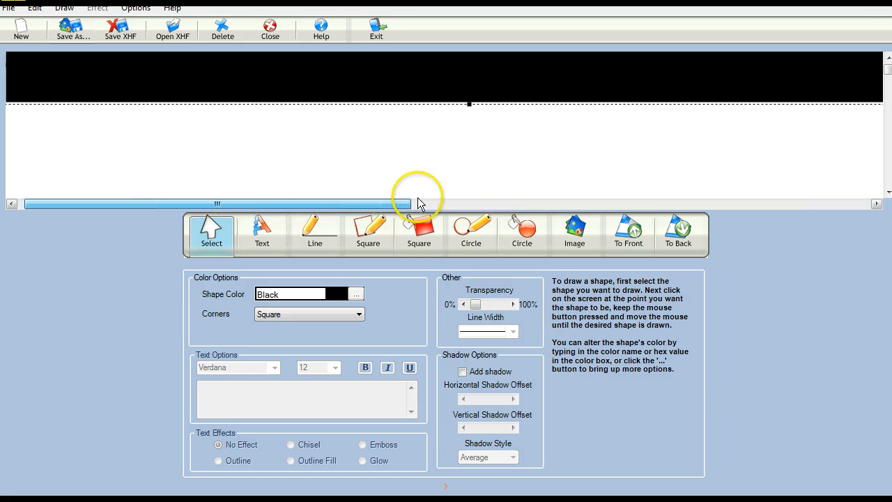
pyautogui.moveTo(401, 201)
pyautogui.mouseDown()
pyautogui.moveTo(826, 201)
pyautogui.moveTo(398, 200)
pyautogui.mouseUp()
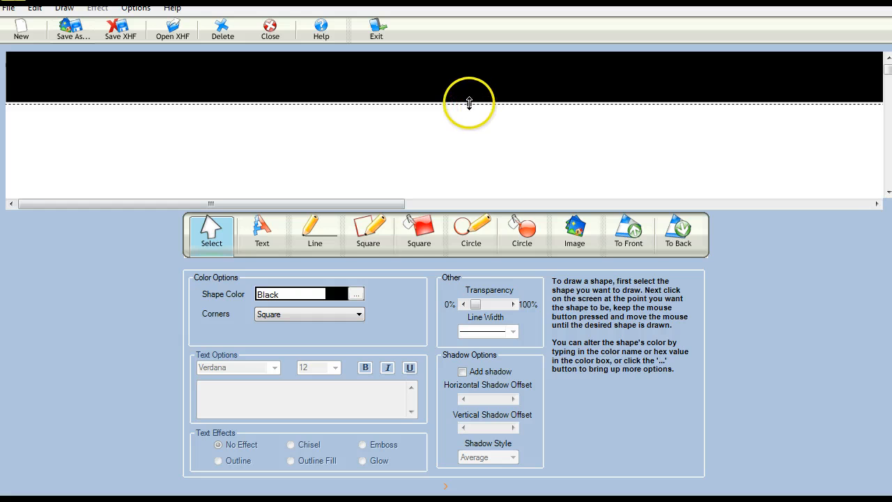
pyautogui.moveTo(469, 103); pyautogui.dragTo(468, 134)
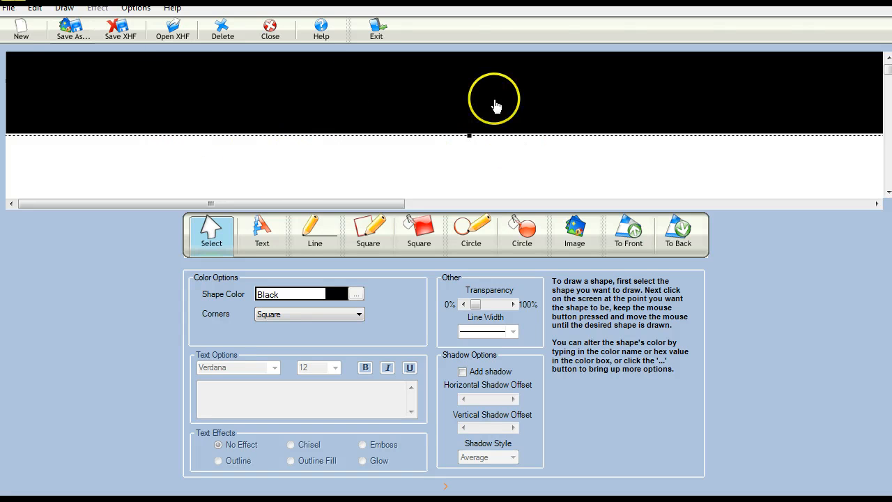
# Step: Start adding an image and open the "IM products and tools" folder on the Desktop
pyautogui.click(576, 236)
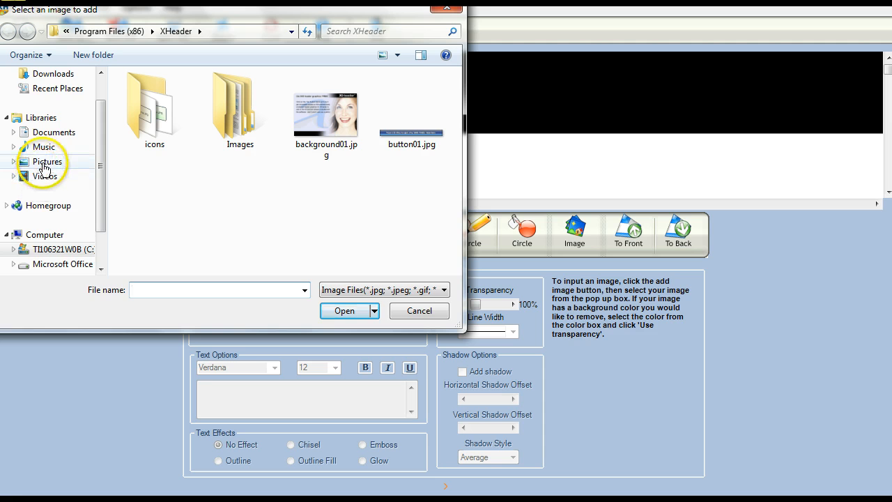
pyautogui.moveTo(102, 136); pyautogui.dragTo(111, 86)
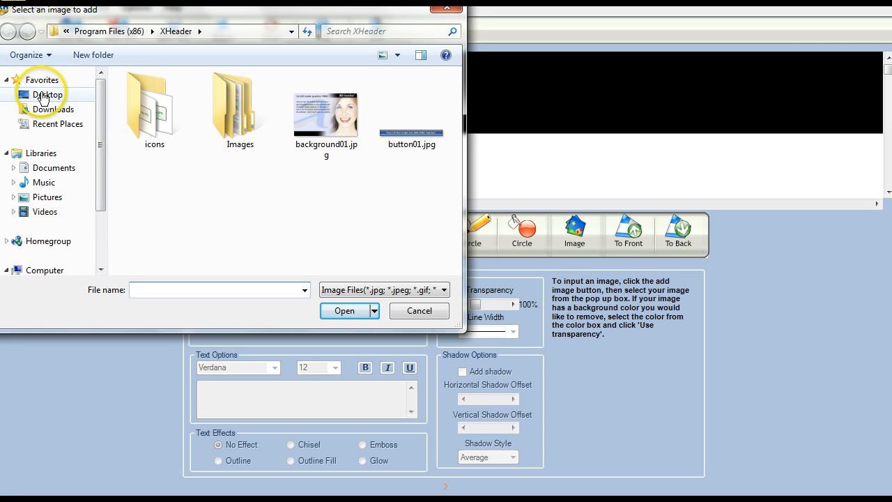
pyautogui.click(44, 97)
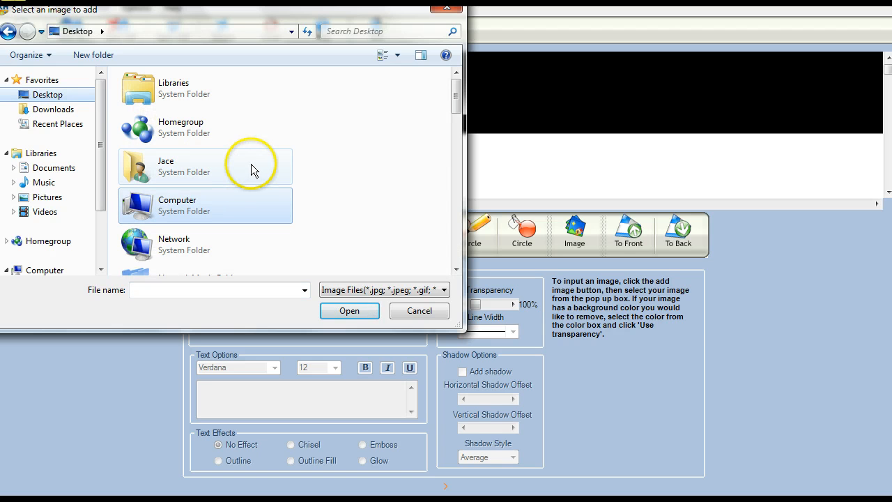
pyautogui.scroll(-5, 373, 153)
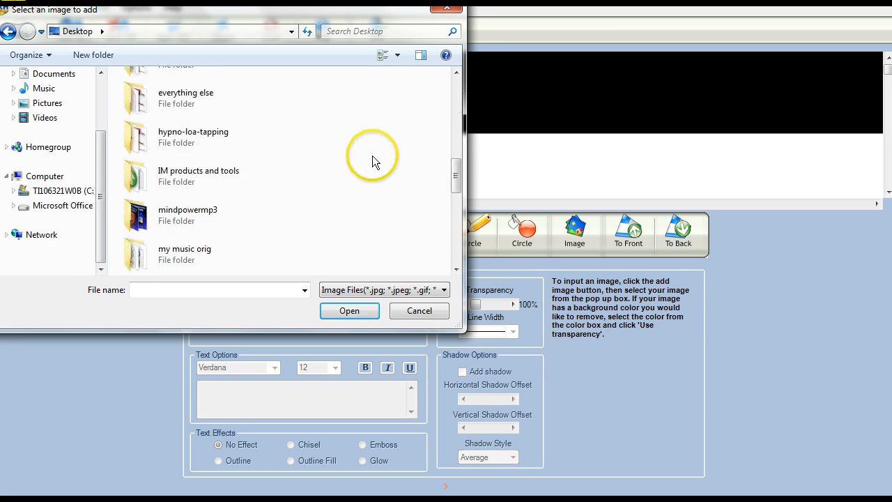
pyautogui.scroll(-2, 373, 155)
pyautogui.scroll(-1, 372, 156)
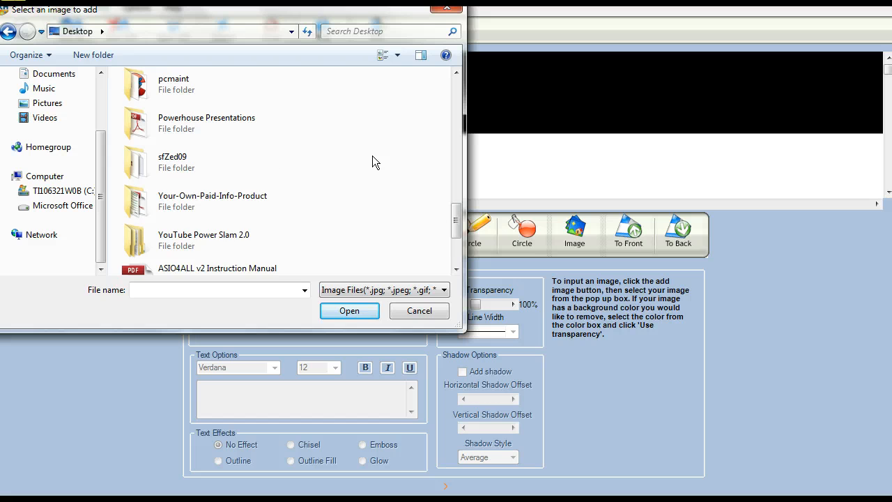
pyautogui.scroll(-2, 369, 156)
pyautogui.scroll(5, 367, 159)
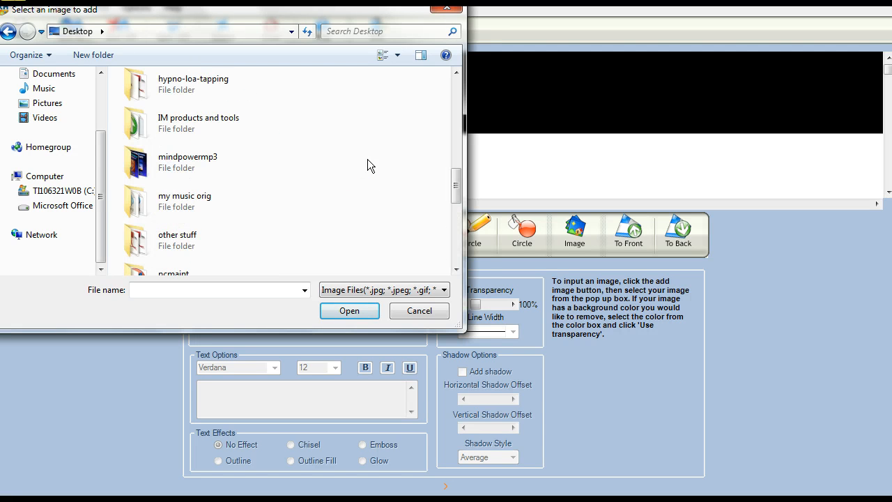
pyautogui.doubleClick(201, 120)
# Step: Insert the image monitor-blue.png from the IMimages subfolder
pyautogui.scroll(-3, 295, 168)
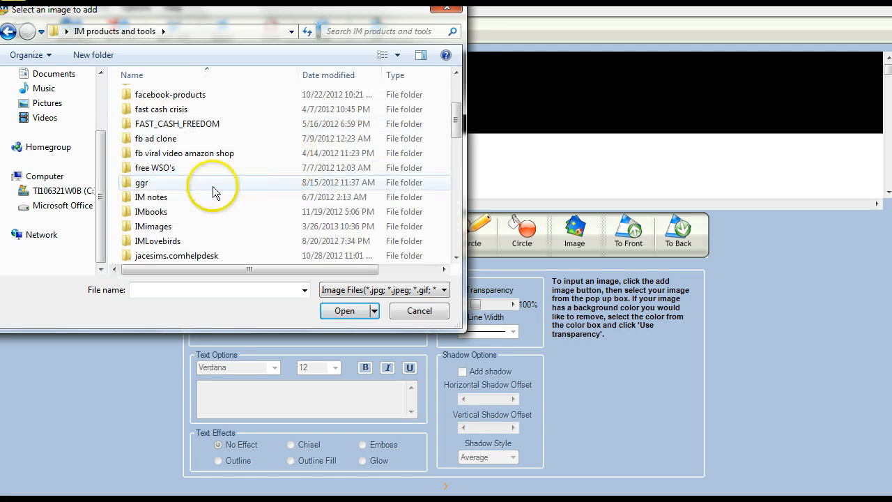
pyautogui.doubleClick(151, 227)
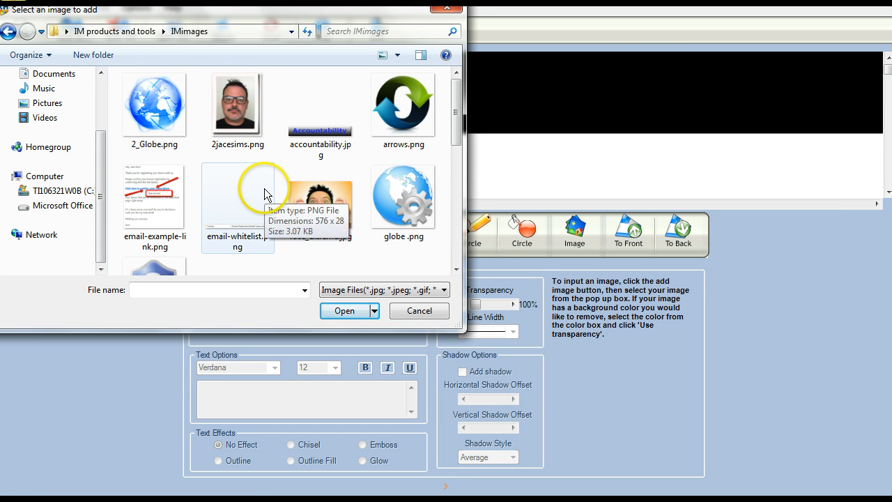
pyautogui.scroll(-2, 256, 196)
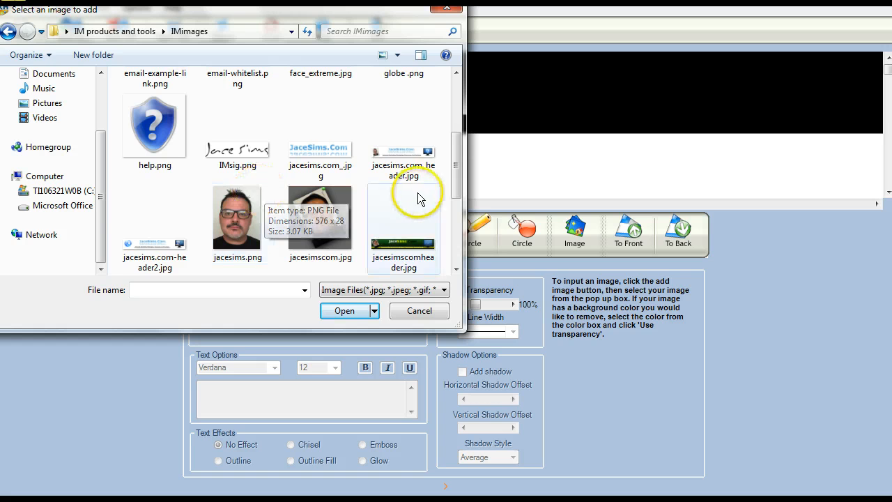
pyautogui.scroll(-1, 405, 196)
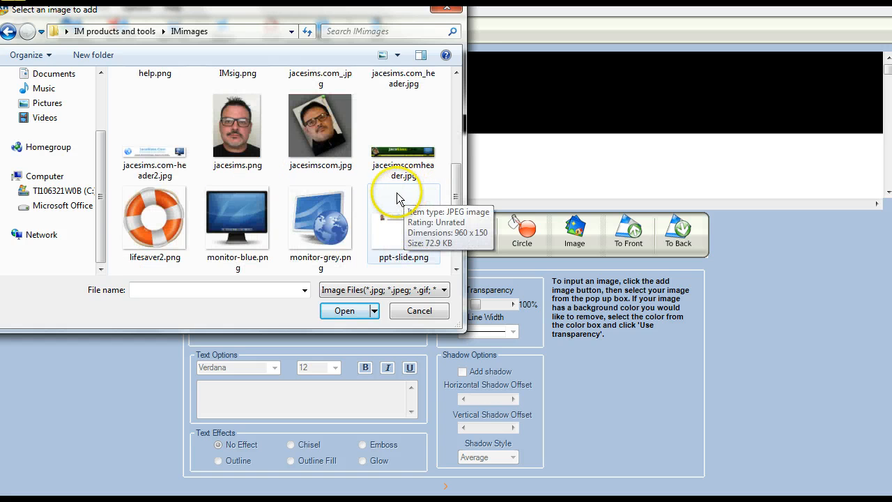
pyautogui.doubleClick(237, 218)
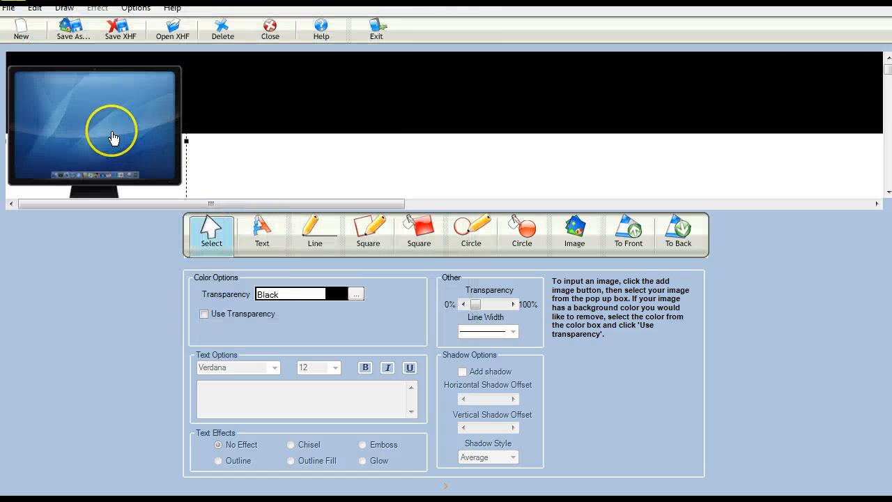
# Step: Shrink the monitor image and place it near the right end of the visible black band, with its stand overlapping the white area
pyautogui.moveTo(113, 138); pyautogui.dragTo(718, 116)
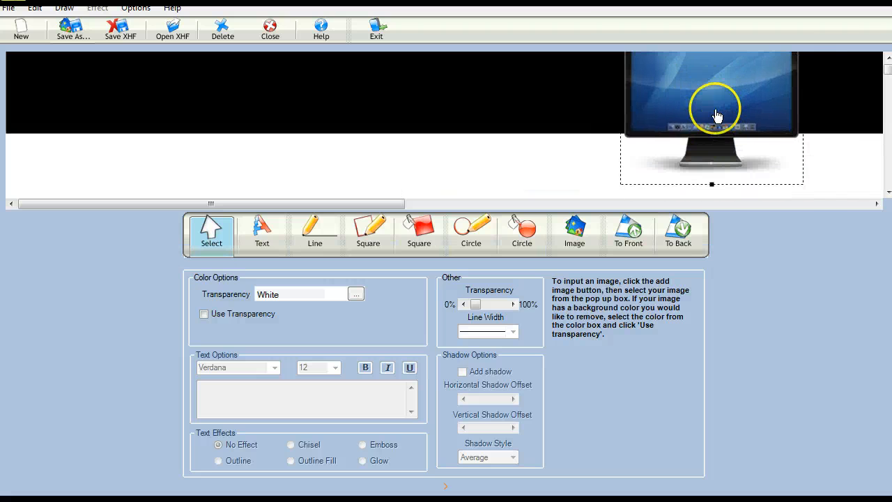
pyautogui.moveTo(713, 180); pyautogui.dragTo(721, 157)
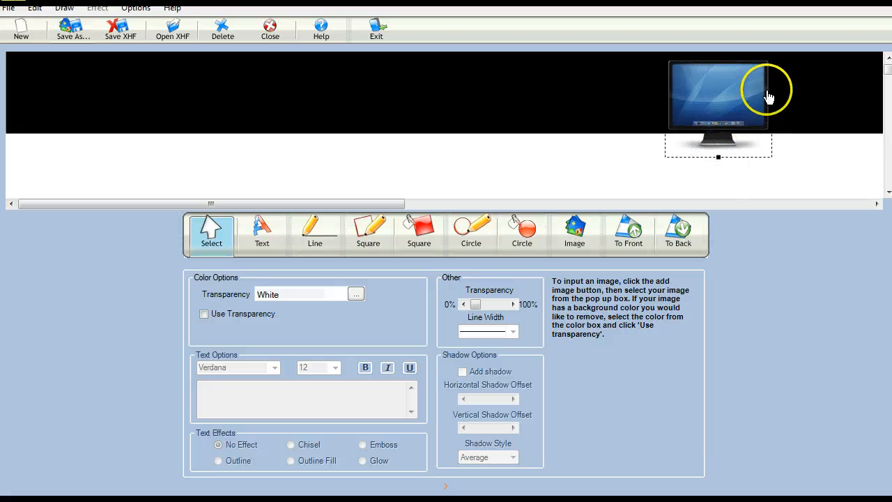
pyautogui.moveTo(767, 96)
pyautogui.mouseDown()
pyautogui.moveTo(782, 104)
pyautogui.moveTo(771, 101)
pyautogui.moveTo(775, 87)
pyautogui.moveTo(753, 83)
pyautogui.moveTo(791, 117)
pyautogui.moveTo(764, 85)
pyautogui.moveTo(772, 82)
pyautogui.moveTo(792, 116)
pyautogui.moveTo(782, 105)
pyautogui.mouseUp()
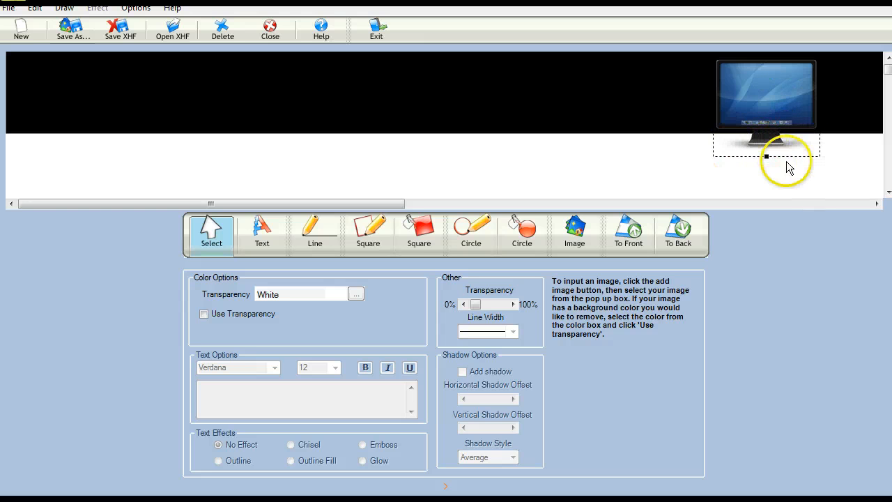
pyautogui.moveTo(773, 94); pyautogui.dragTo(783, 100)
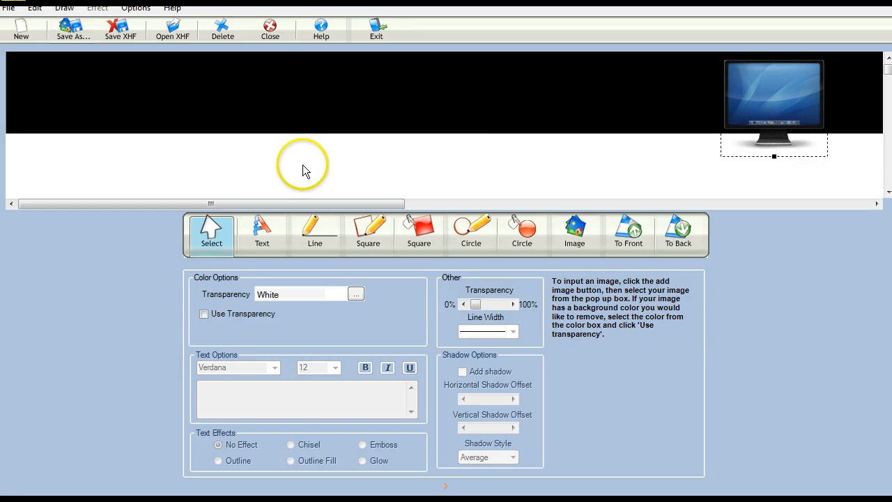
# Step: Add the personal website's domain name as bold white Verdana text, size 12, on the left part of the black band
pyautogui.click(266, 222)
pyautogui.click(147, 86)
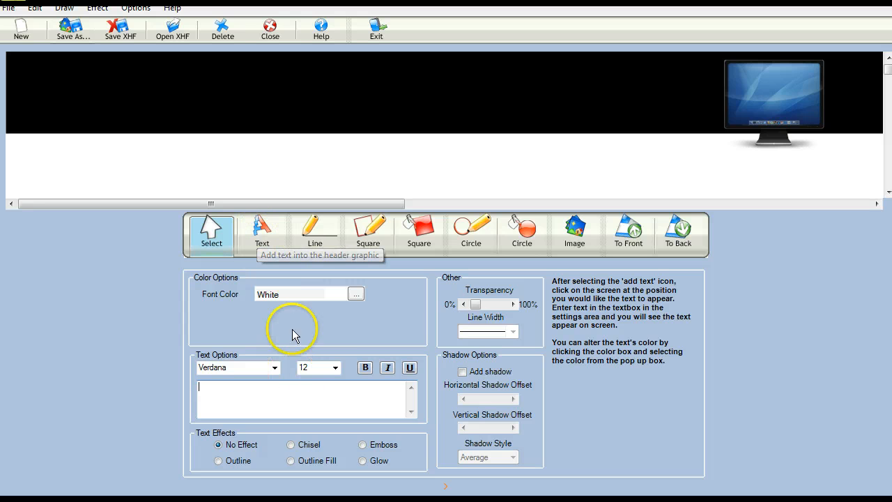
pyautogui.click(260, 241)
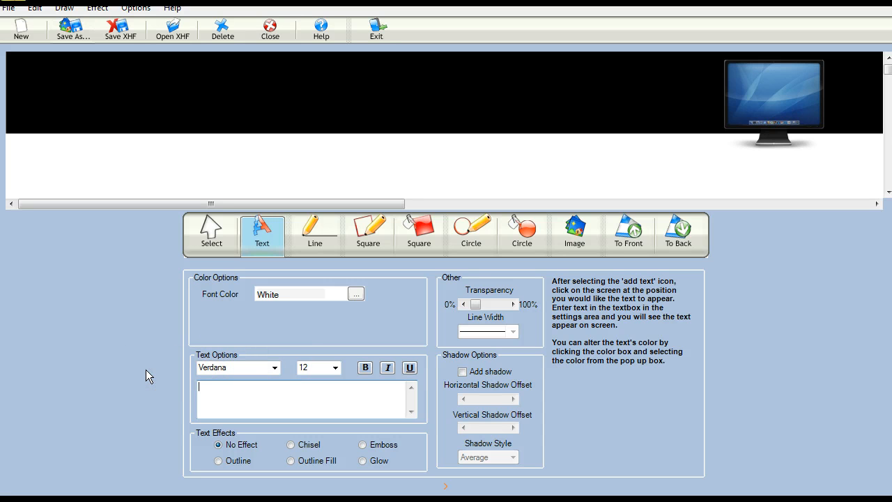
pyautogui.write('JaceSims.Com')
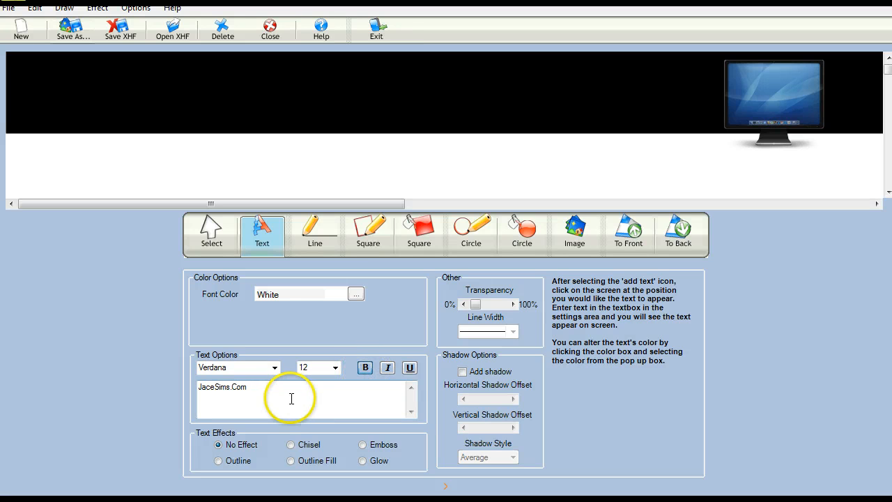
pyautogui.click(167, 84)
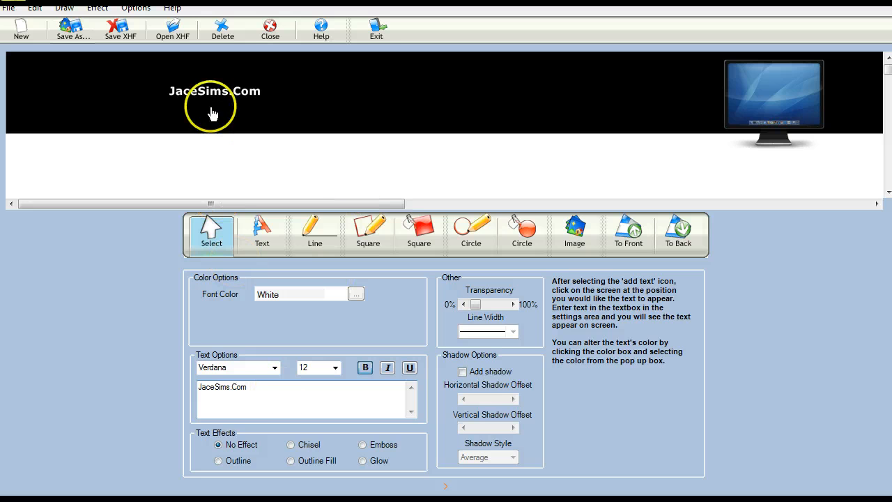
# Step: Set the domain name text to size 28 and regular weight, trying out the font style options
pyautogui.click(335, 368)
pyautogui.click(325, 327)
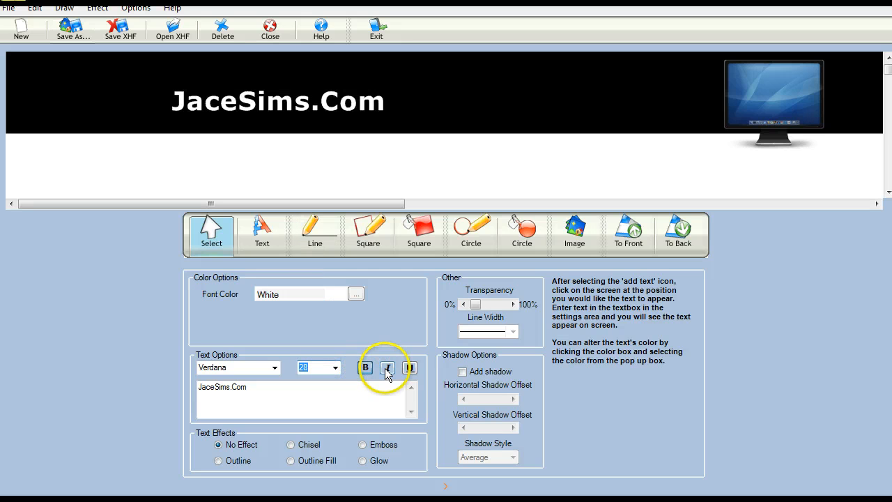
pyautogui.click(410, 373)
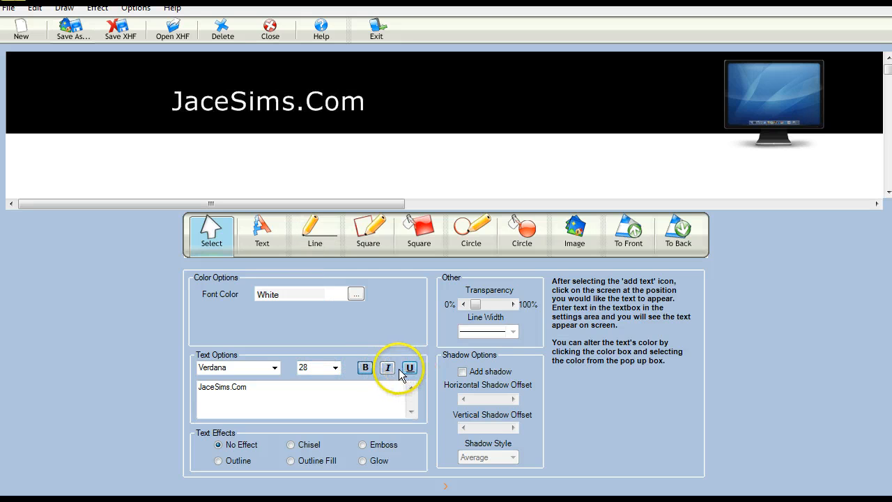
pyautogui.click(387, 374)
pyautogui.click(388, 373)
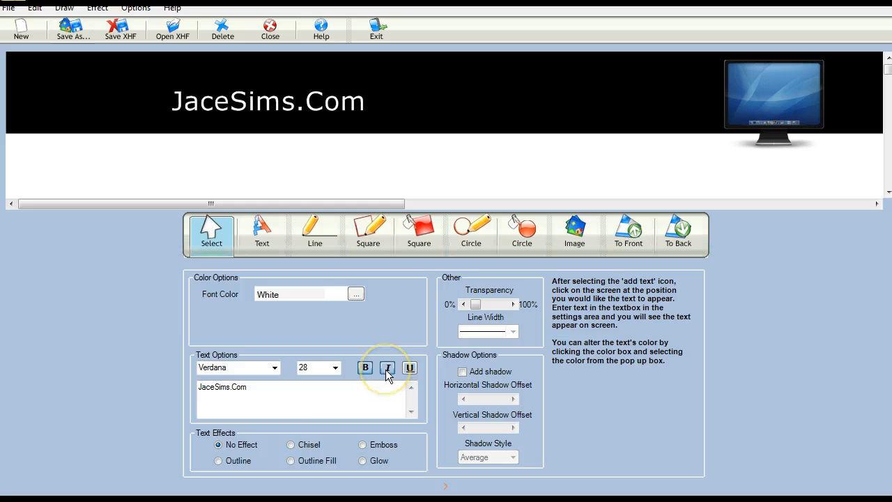
# Step: Try the Impact font on the domain name text and settle on Iskoola Pota
pyautogui.click(274, 368)
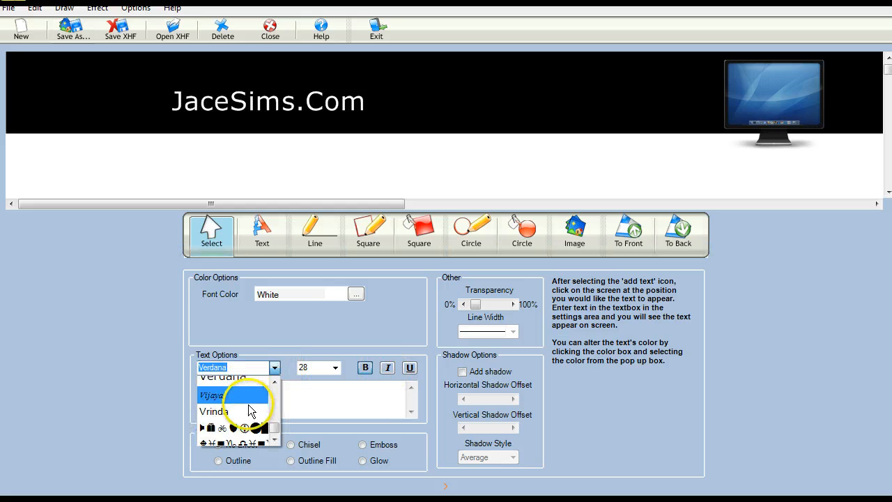
pyautogui.scroll(10, 244, 415)
pyautogui.scroll(5, 253, 420)
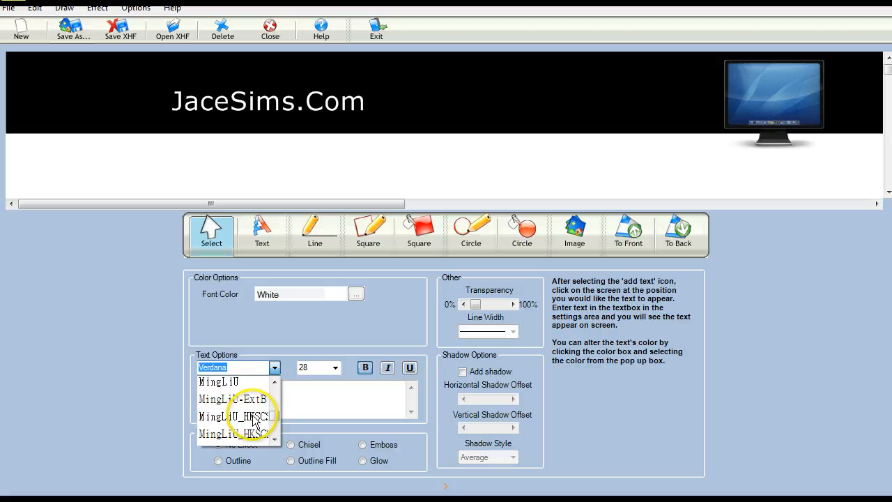
pyautogui.scroll(3, 254, 420)
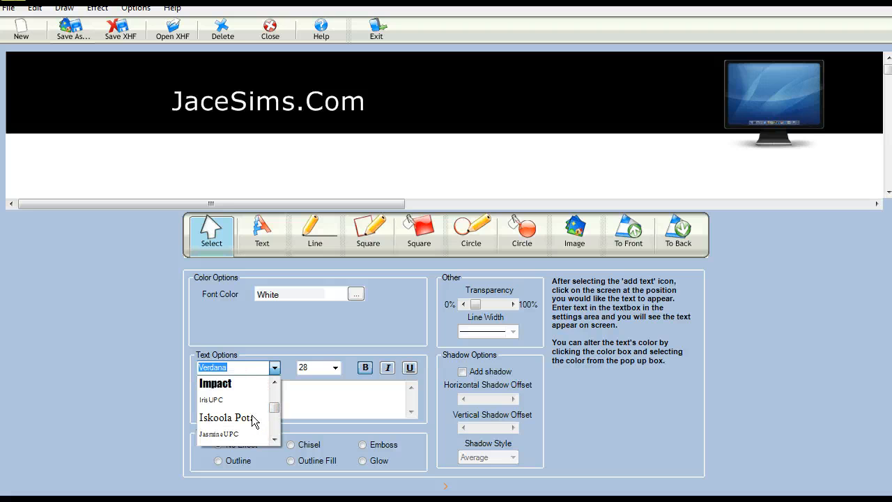
pyautogui.click(216, 384)
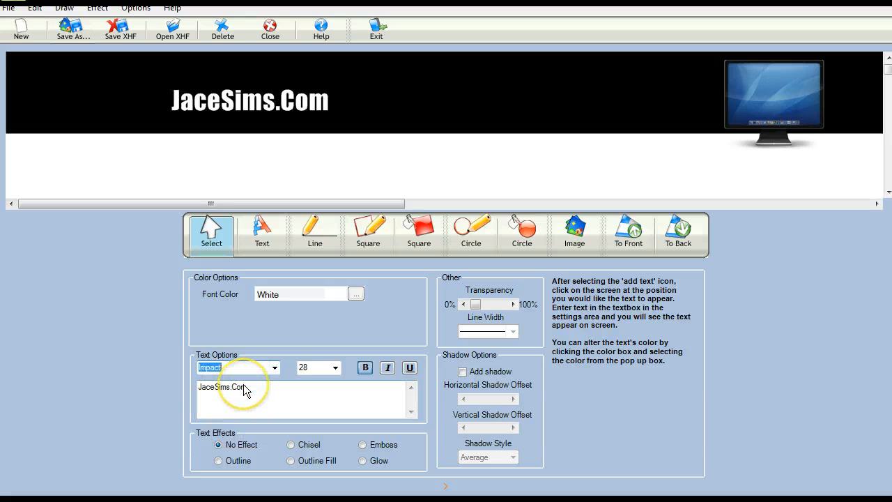
pyautogui.click(275, 368)
pyautogui.click(254, 419)
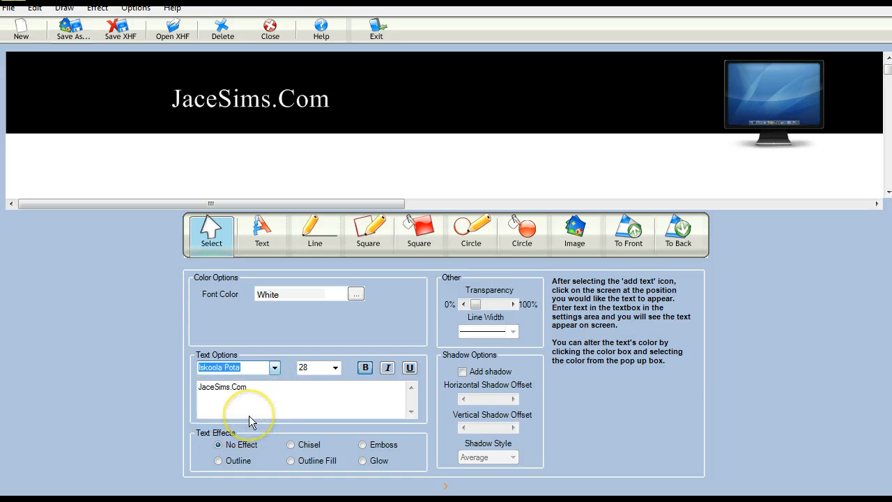
# Step: Give the domain name text the Outline effect at size 72 and move it up so it fits inside the black band
pyautogui.click(336, 367)
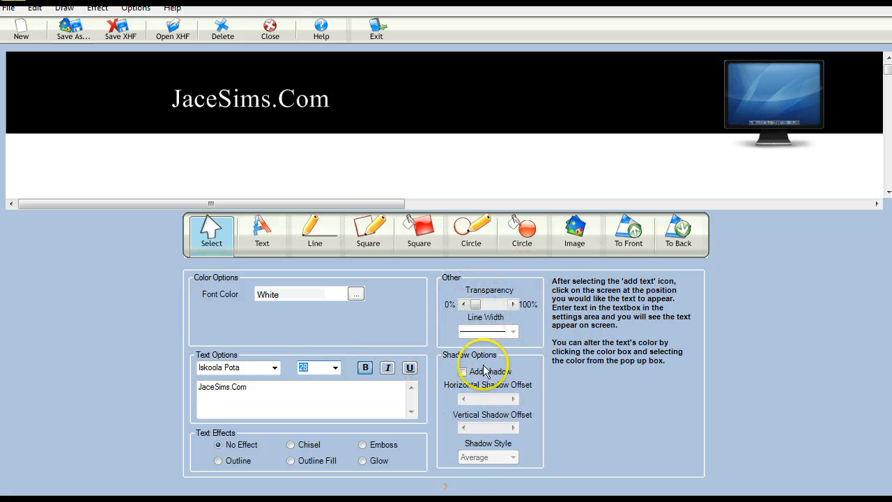
pyautogui.click(220, 464)
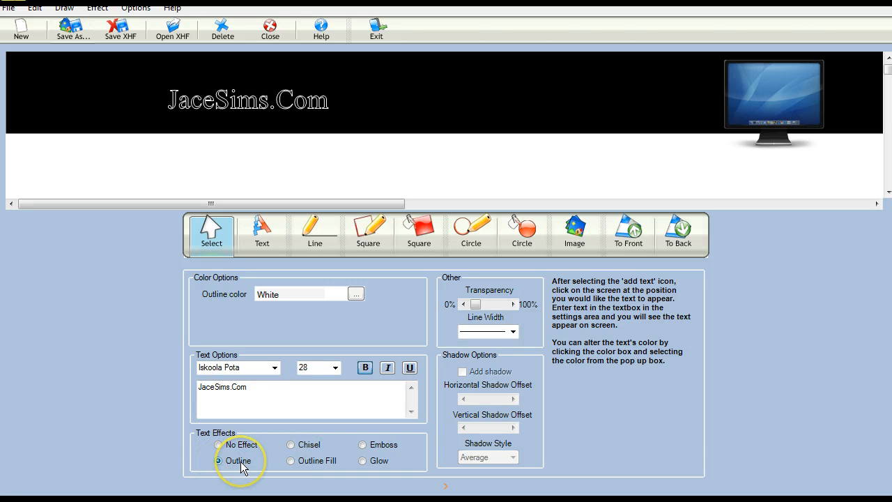
pyautogui.click(335, 368)
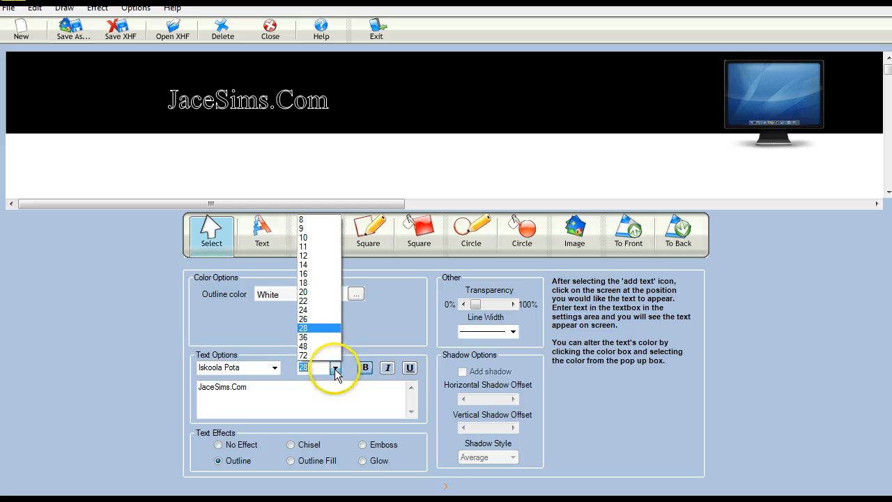
pyautogui.click(327, 355)
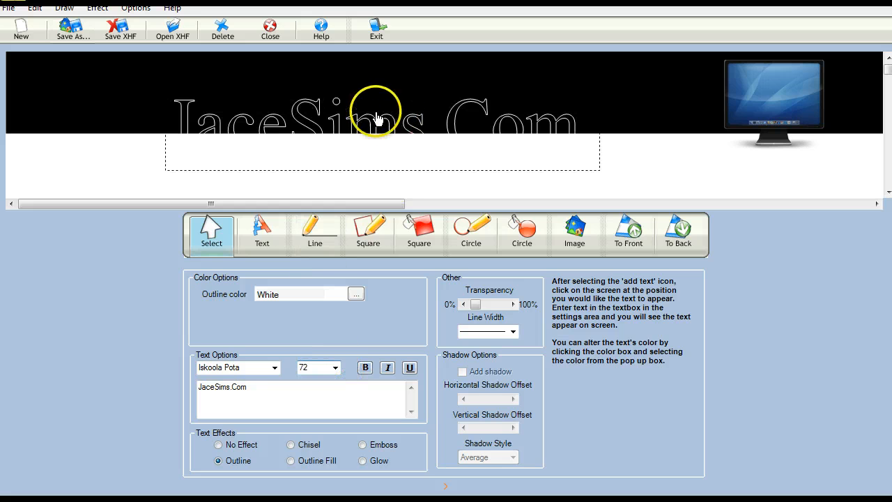
pyautogui.moveTo(377, 119); pyautogui.dragTo(404, 90)
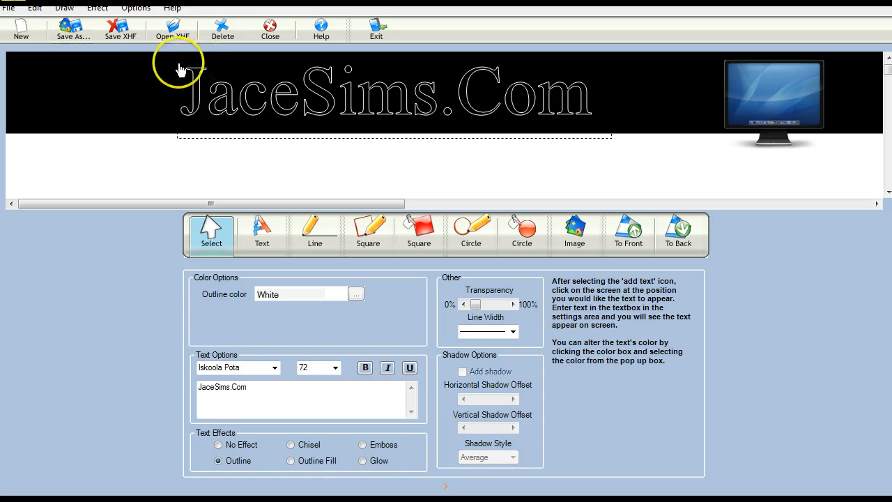
# Step: Save the header image as a PNG file named background on the Desktop
pyautogui.click(68, 28)
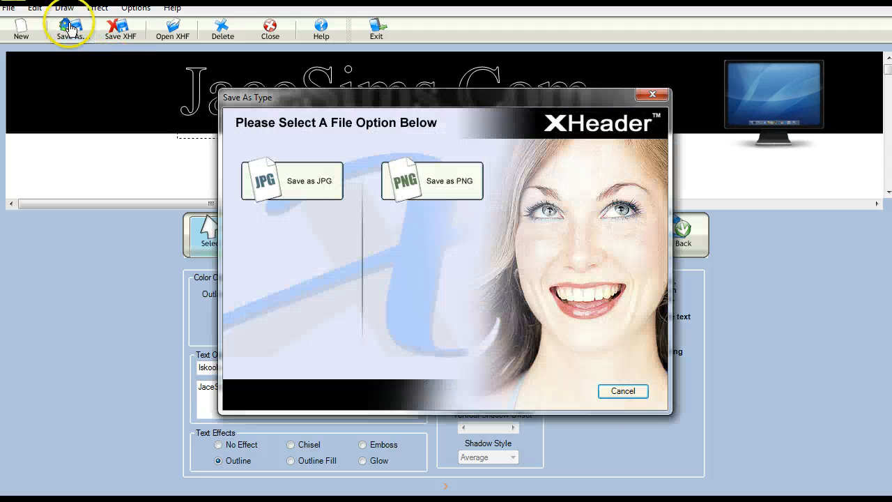
pyautogui.moveTo(425, 187)
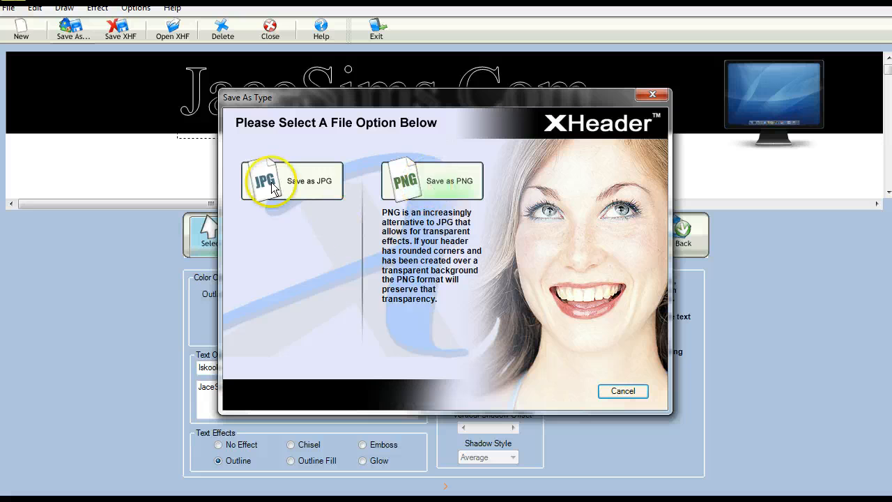
pyautogui.click(418, 181)
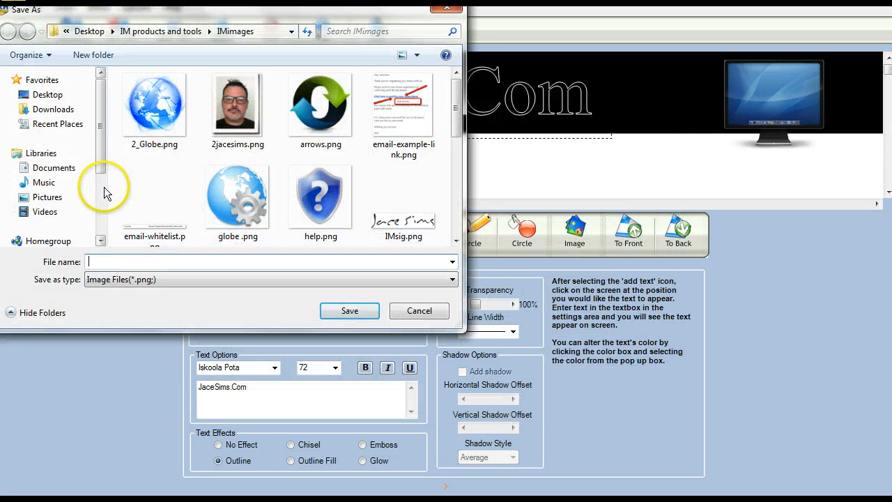
pyautogui.click(47, 96)
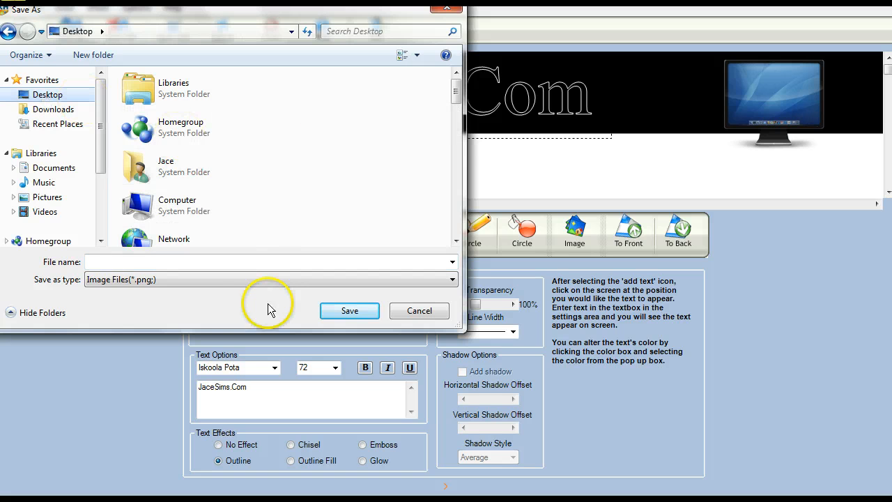
pyautogui.click(169, 260)
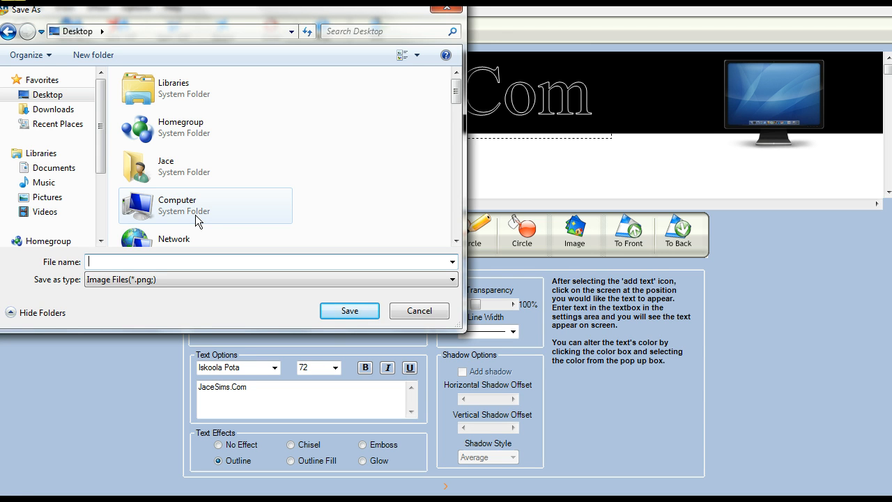
pyautogui.write('background')
pyautogui.click(349, 311)
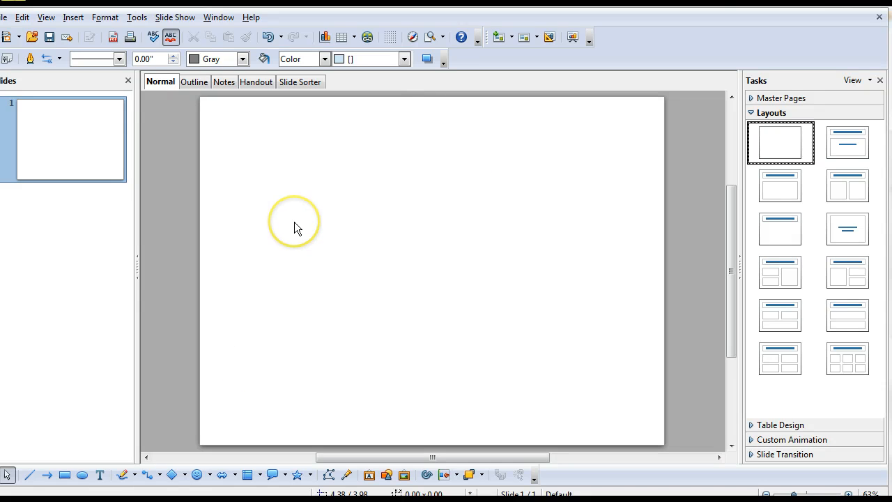
# Step: Switch to Impress and set background.png from the Desktop as the slide background picture for all pages
pyautogui.rightClick(280, 181)
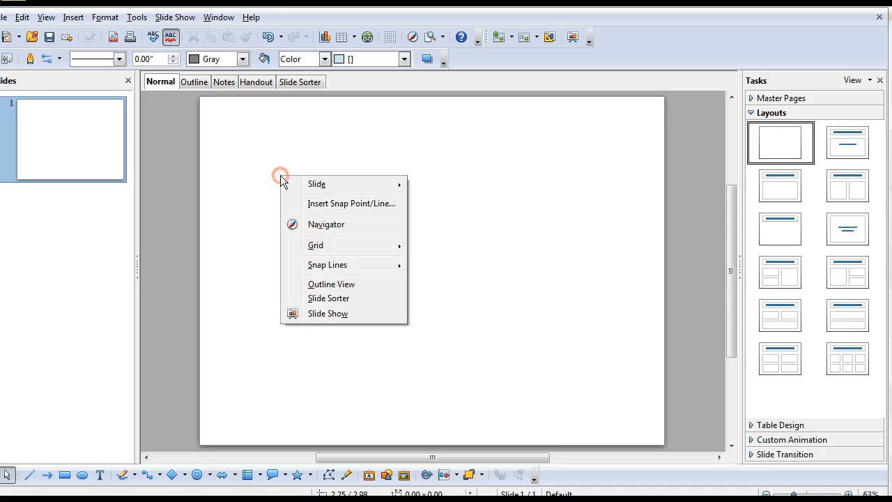
pyautogui.moveTo(342, 189)
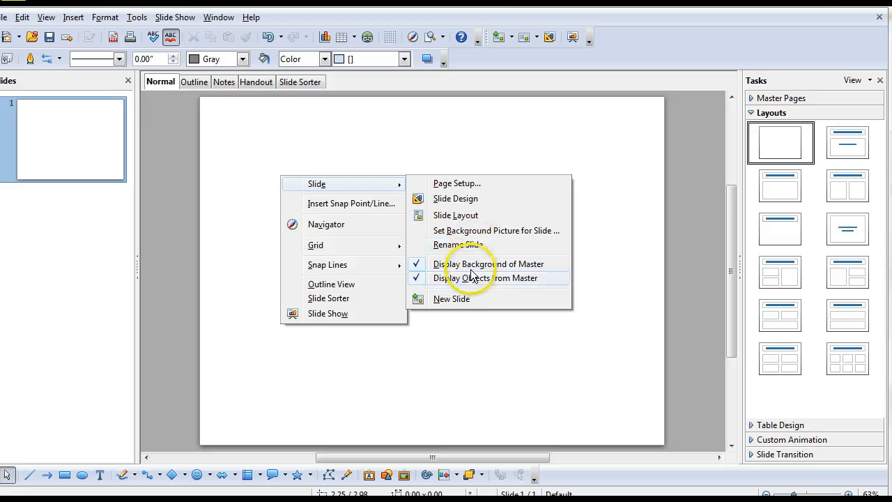
pyautogui.click(471, 234)
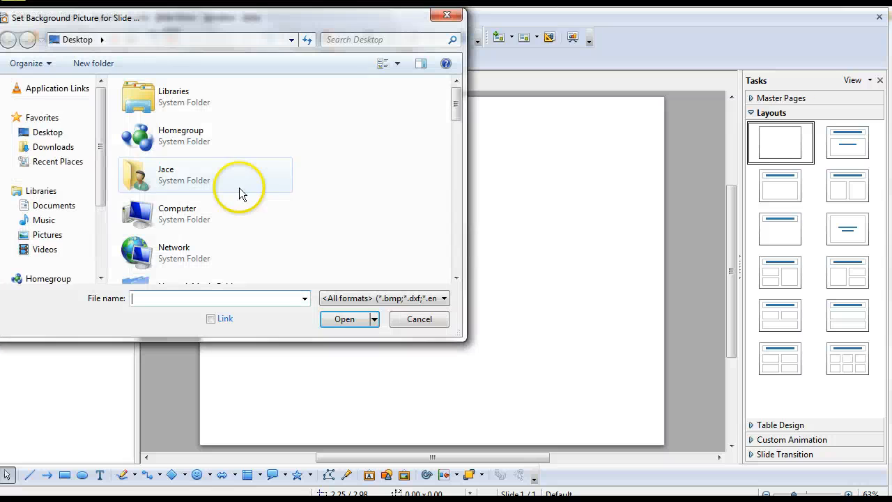
pyautogui.scroll(-3, 349, 180)
pyautogui.scroll(-10, 350, 180)
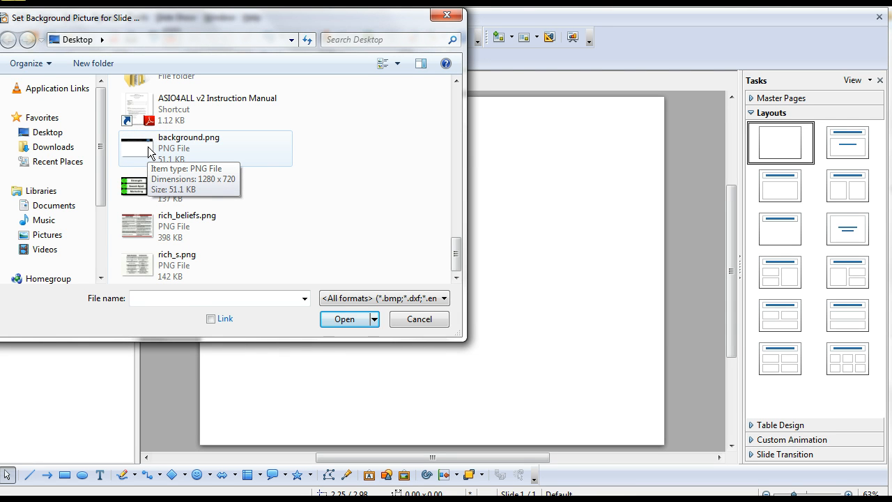
pyautogui.doubleClick(148, 152)
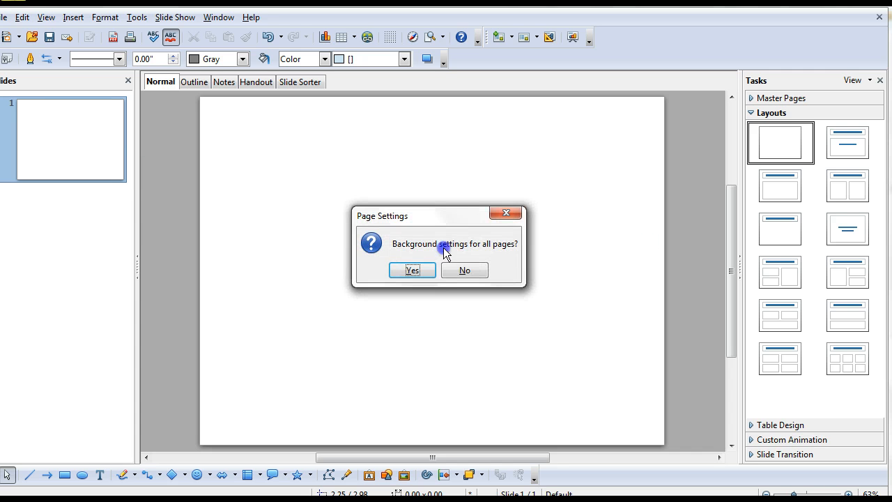
pyautogui.click(415, 272)
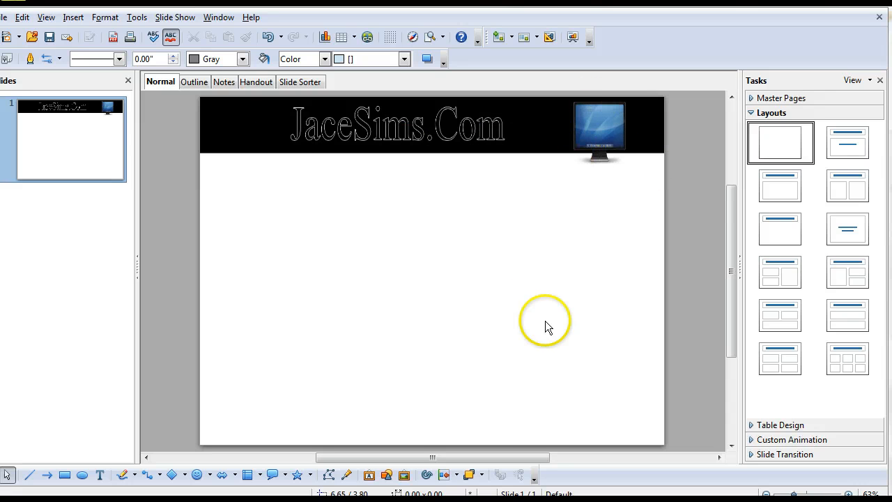
# Step: Open the slide's page setup and set the page width to 10.00 inches
pyautogui.rightClick(382, 200)
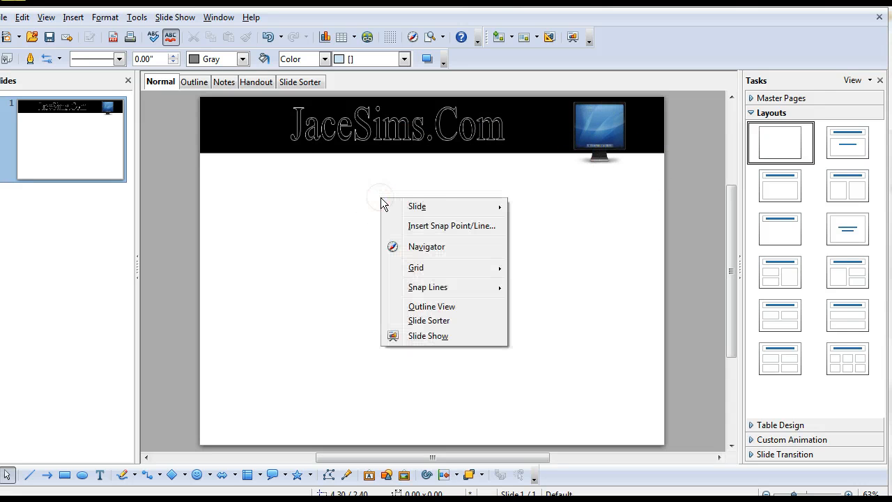
pyautogui.moveTo(440, 212)
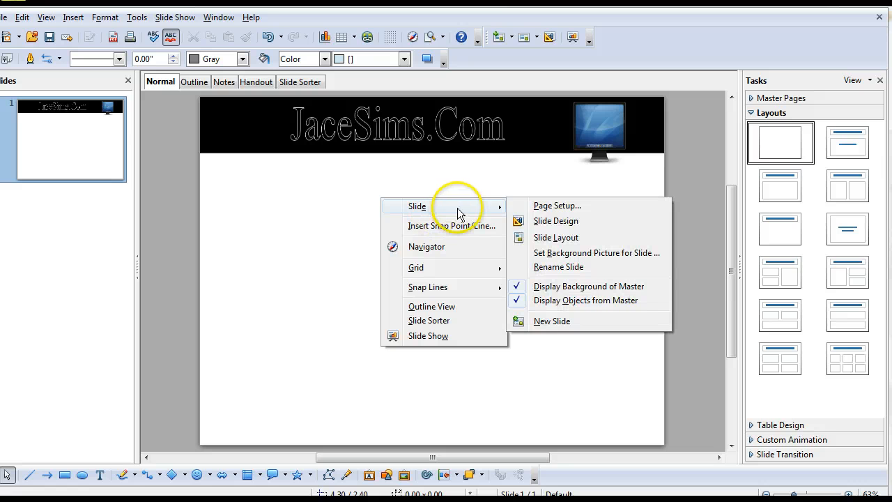
pyautogui.click(544, 207)
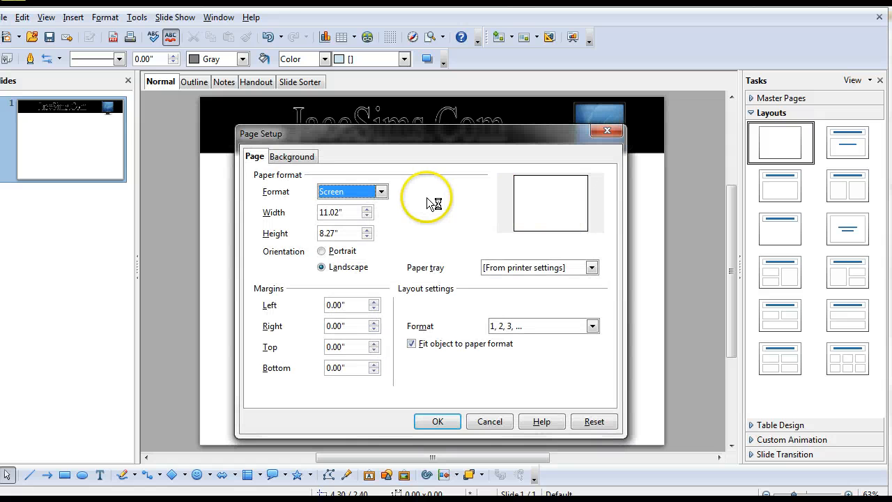
pyautogui.click(339, 213)
pyautogui.press('BackSpace')
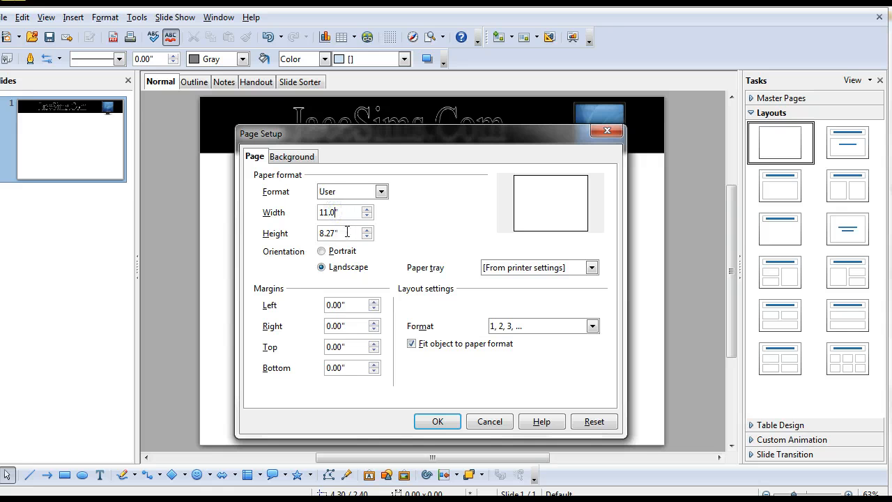
pyautogui.write('0')
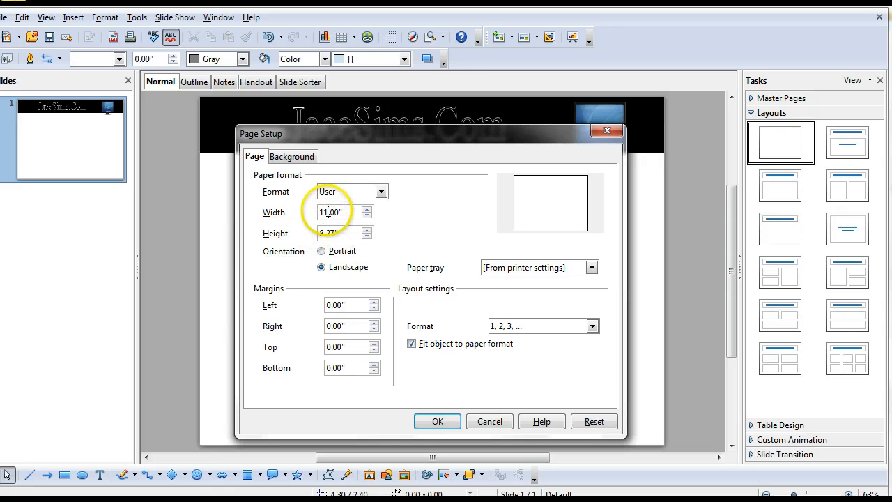
pyautogui.press('BackSpace')
pyautogui.write('0')
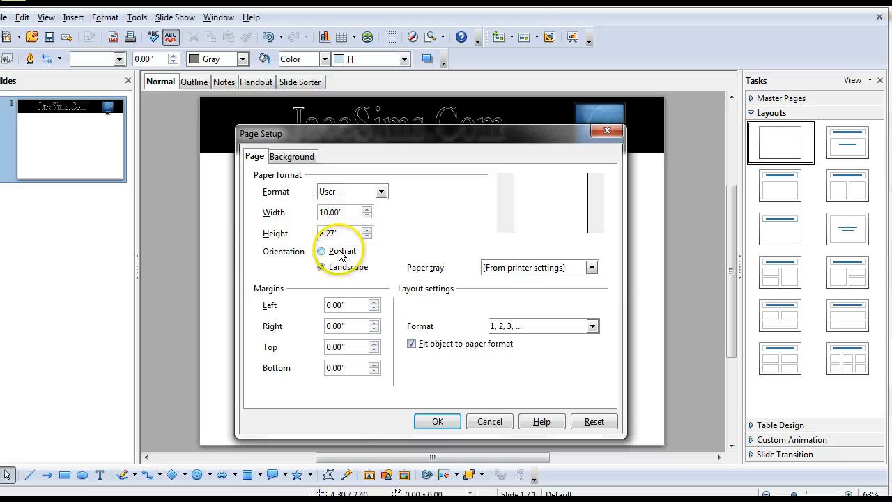
pyautogui.click(337, 235)
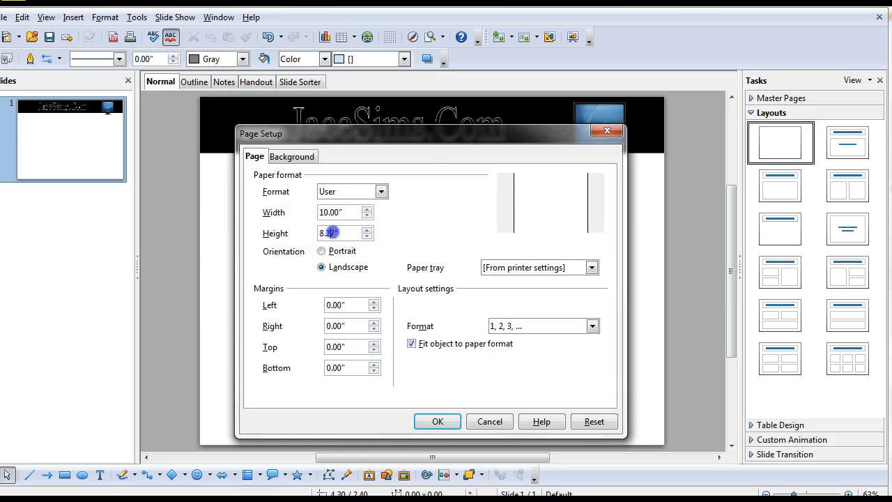
pyautogui.click(329, 234)
pyautogui.press('BackSpace')
pyautogui.press('BackSpace')
pyautogui.press('BackSpace')
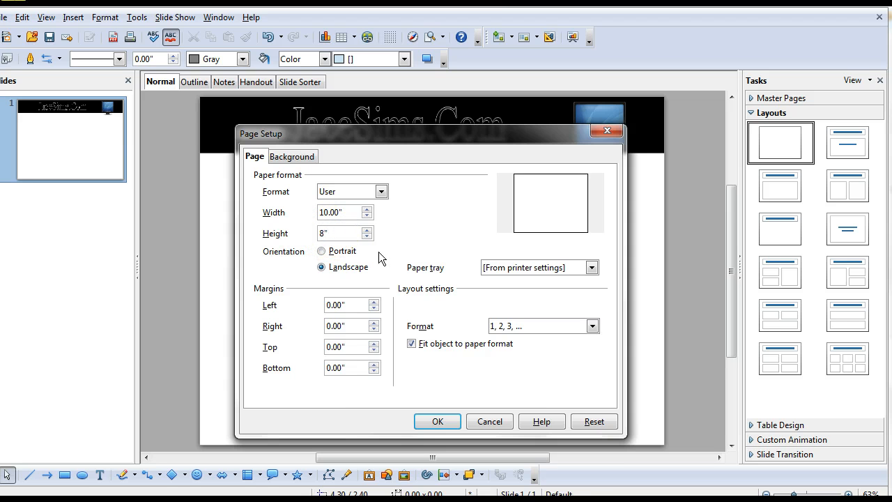
pyautogui.press('BackSpace')
pyautogui.write('60')
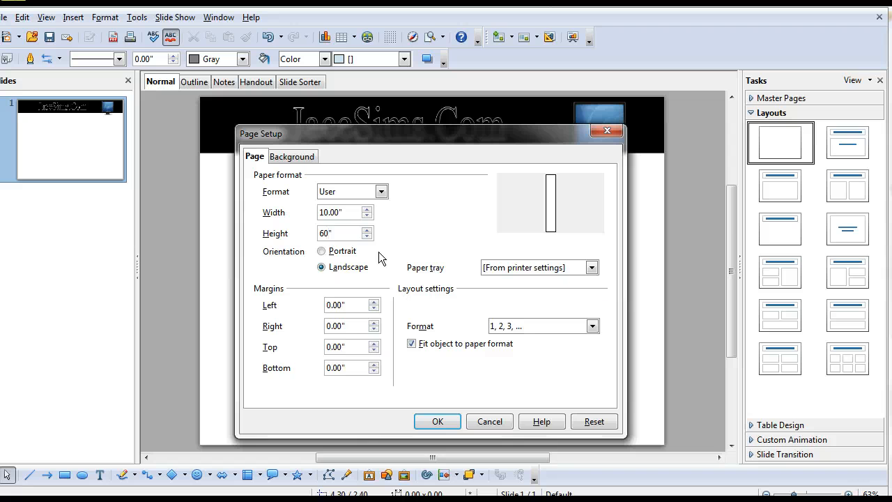
# Step: Check the slide dimensions noted in Notepad, then set the page height to 5.68 inches and apply the page setup
pyautogui.click(891, 112)
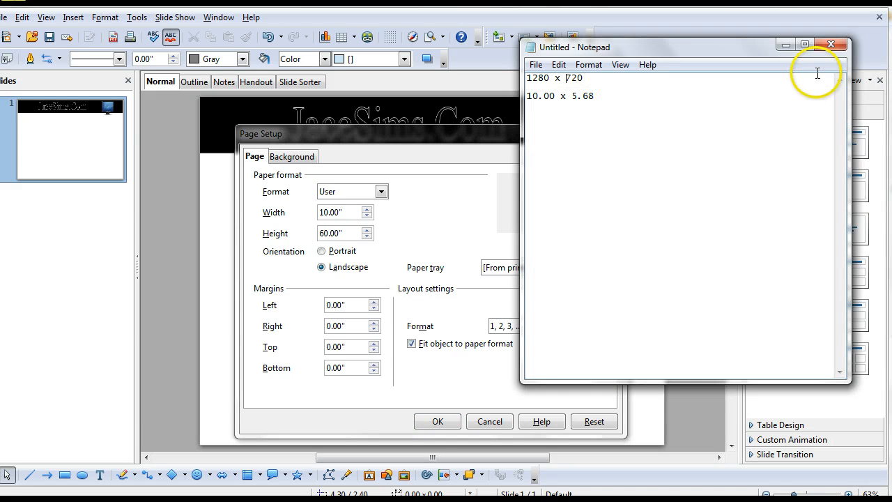
pyautogui.click(785, 45)
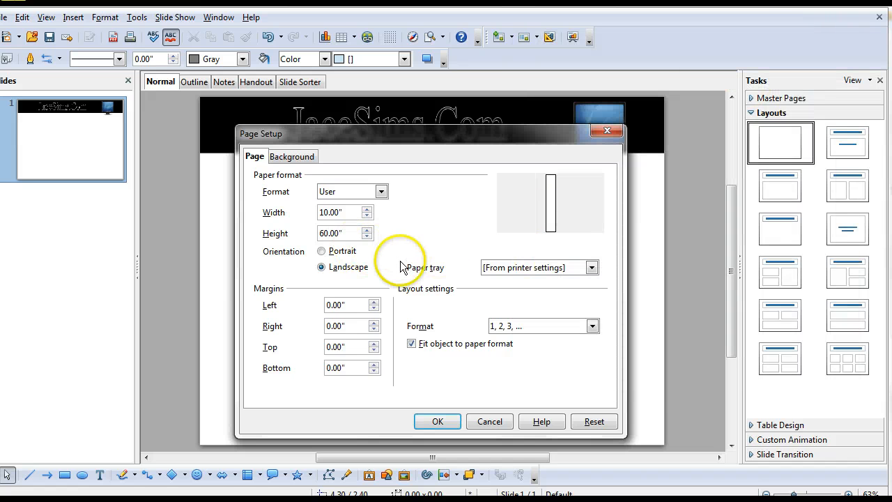
pyautogui.press('BackSpace')
pyautogui.press('BackSpace')
pyautogui.write('5.')
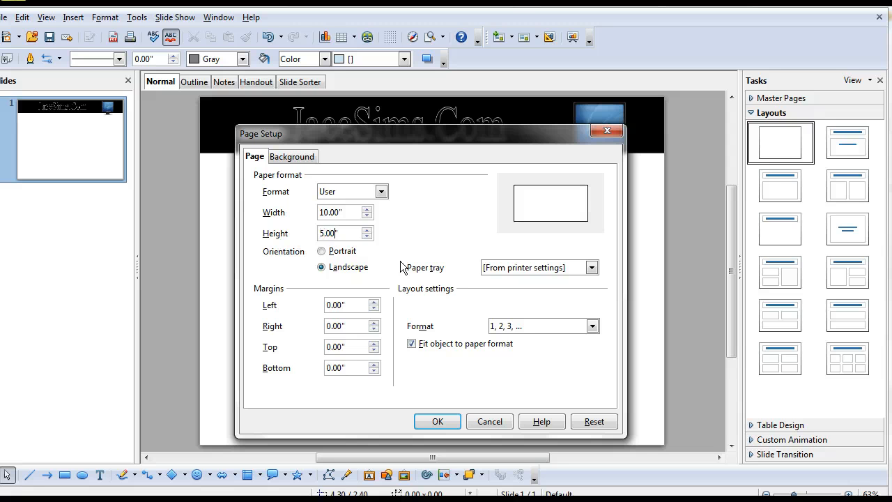
pyautogui.write('6')
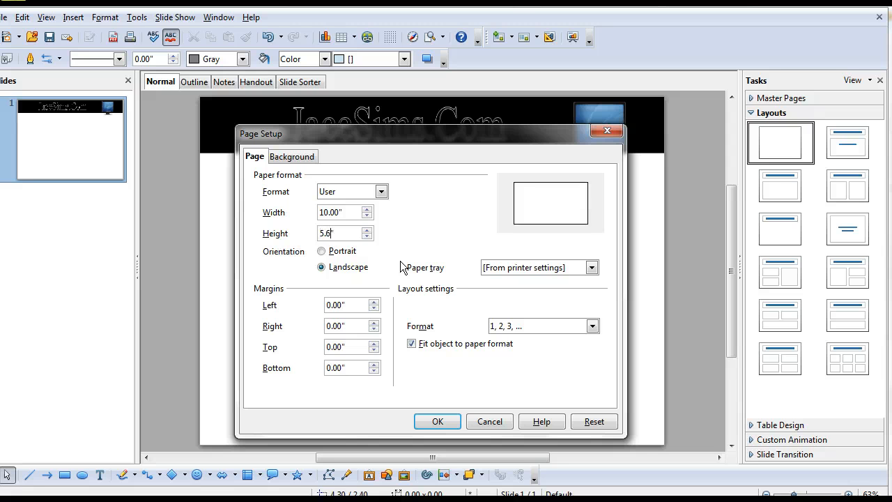
pyautogui.write('8')
pyautogui.click(442, 421)
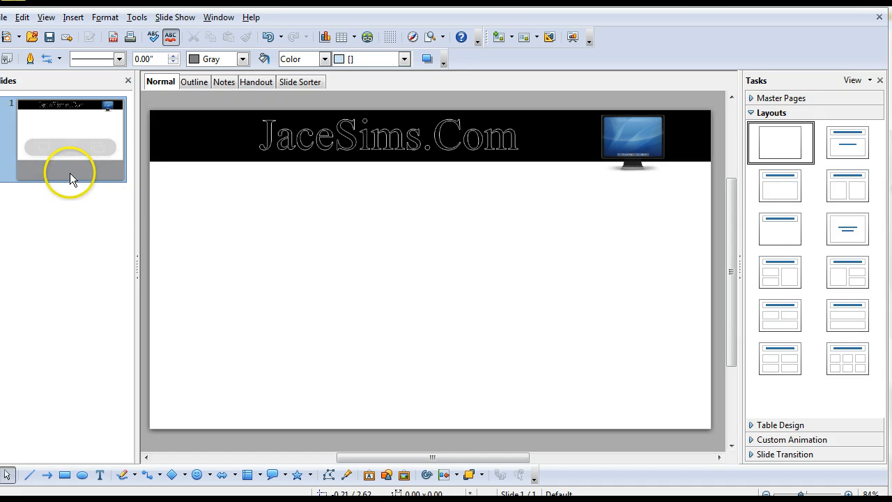
# Step: Duplicate the first slide and add a new third slide after the copy
pyautogui.moveTo(80, 161)
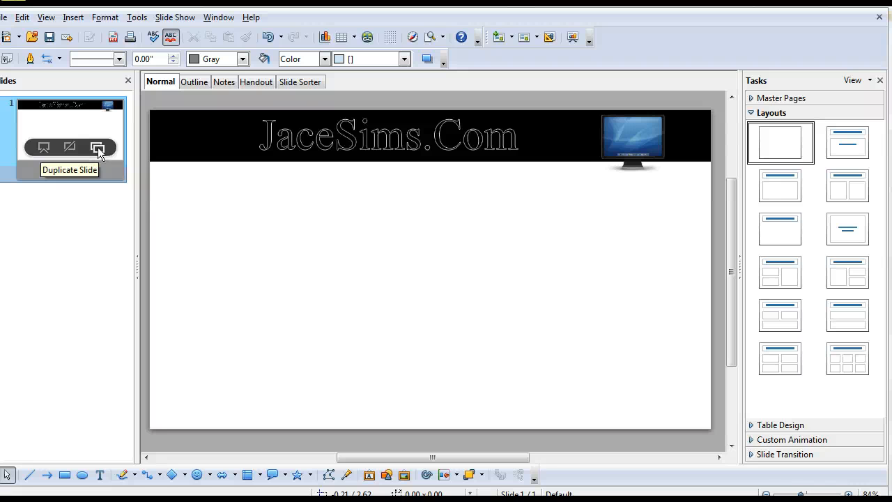
pyautogui.click(98, 147)
pyautogui.click(102, 210)
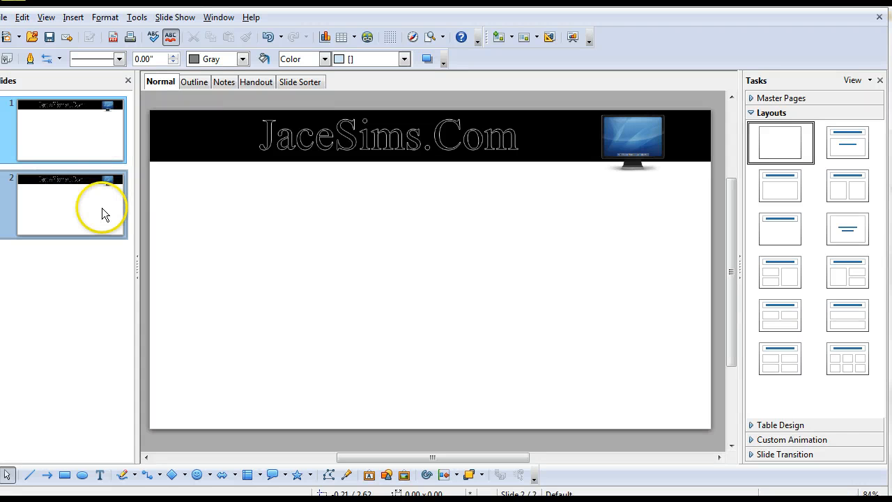
pyautogui.moveTo(111, 236)
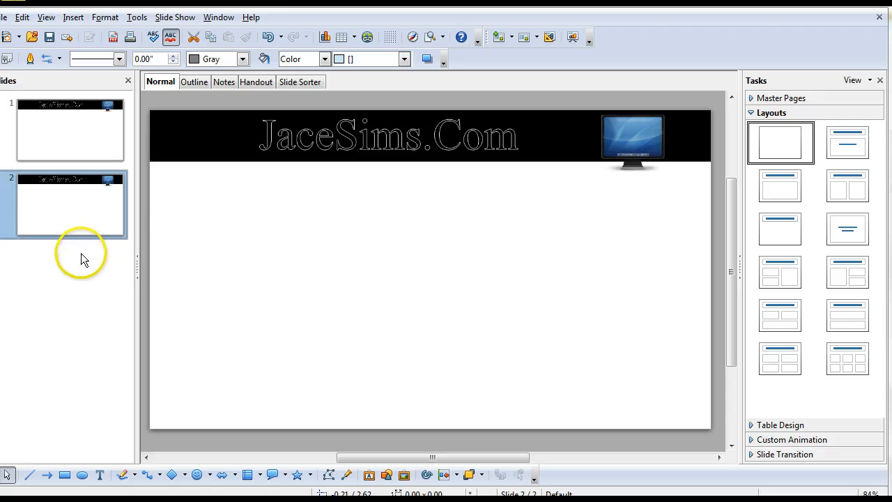
pyautogui.rightClick(59, 261)
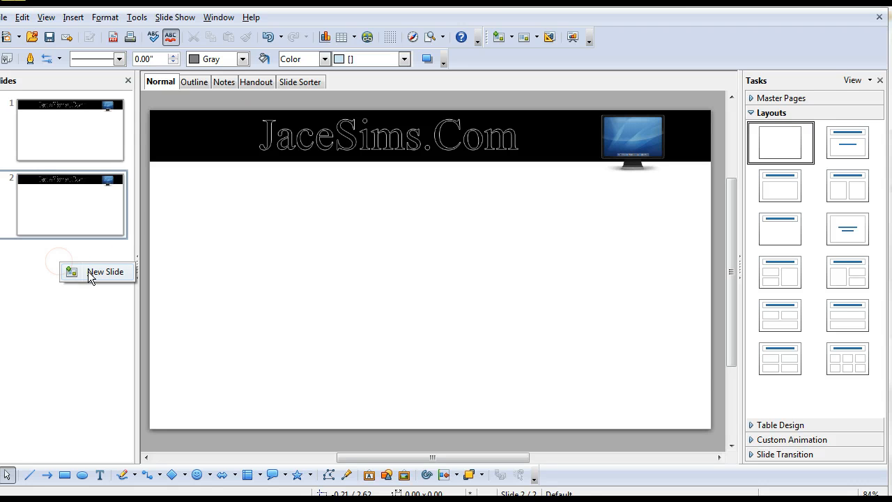
pyautogui.click(93, 273)
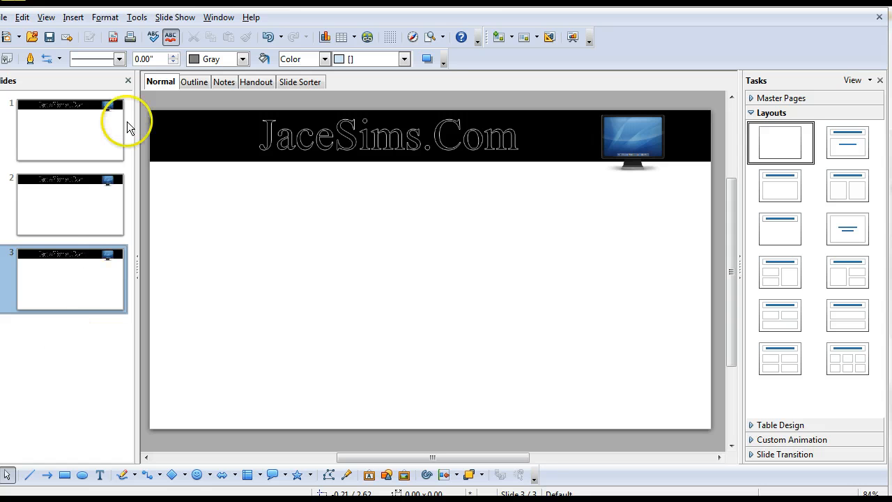
# Step: Add a text box below the header on the first slide with the bulleted text "Whatever"
pyautogui.click(93, 219)
pyautogui.click(84, 191)
pyautogui.click(76, 136)
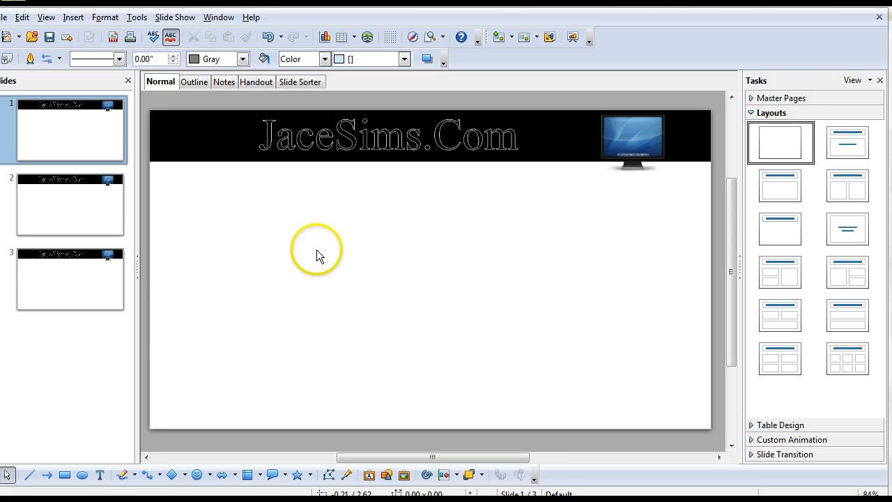
pyautogui.click(101, 477)
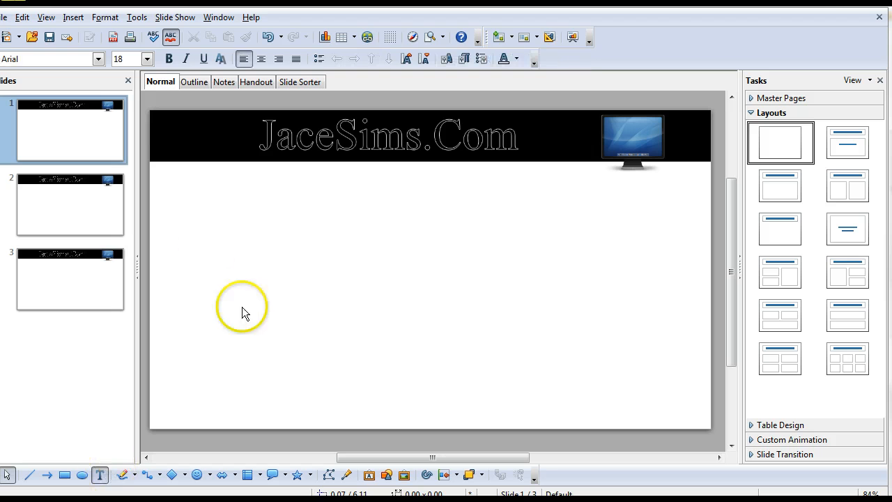
pyautogui.click(204, 211)
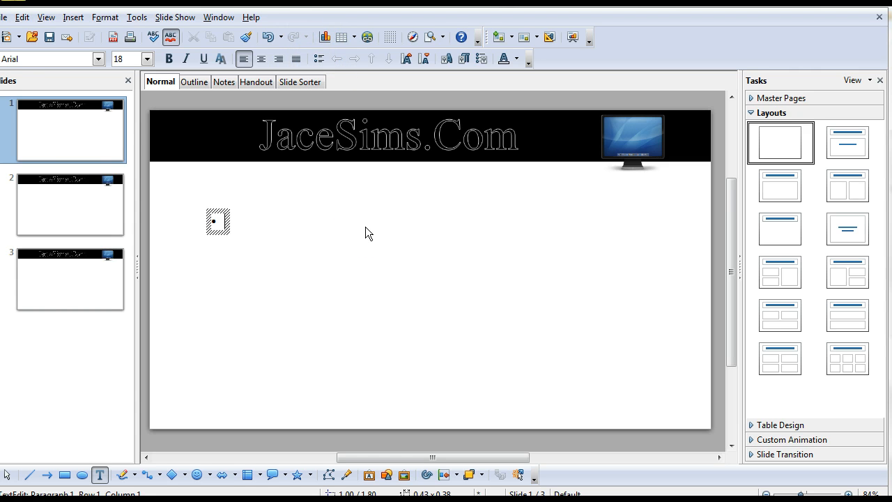
pyautogui.write('wh')
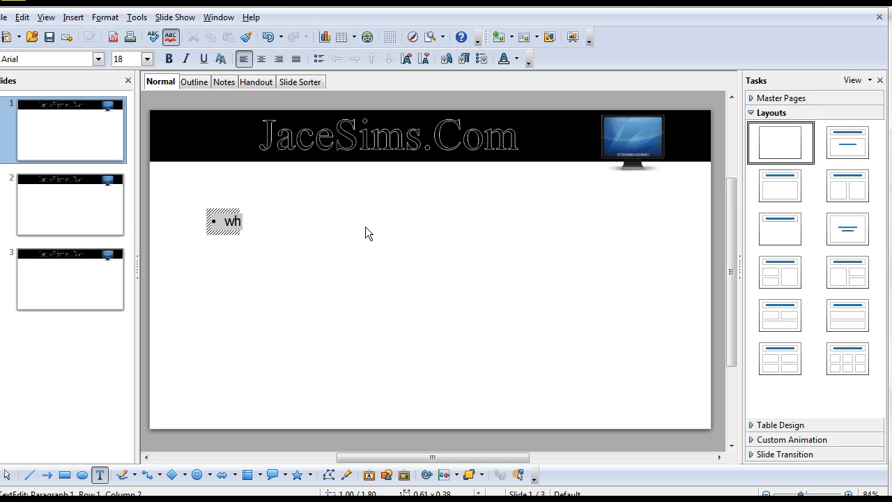
pyautogui.write('atever')
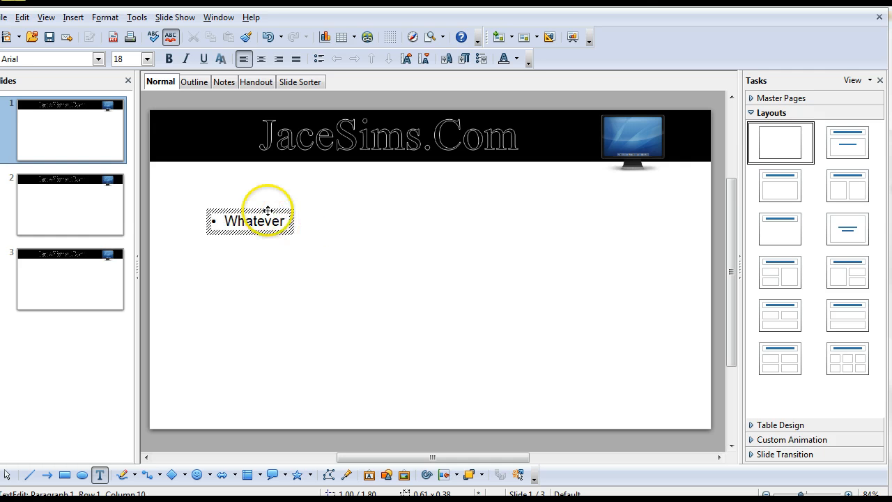
# Step: Enlarge the "Whatever" text frame to about 8.80 x 3.50 inches so it fills the area below the header
pyautogui.click(290, 223)
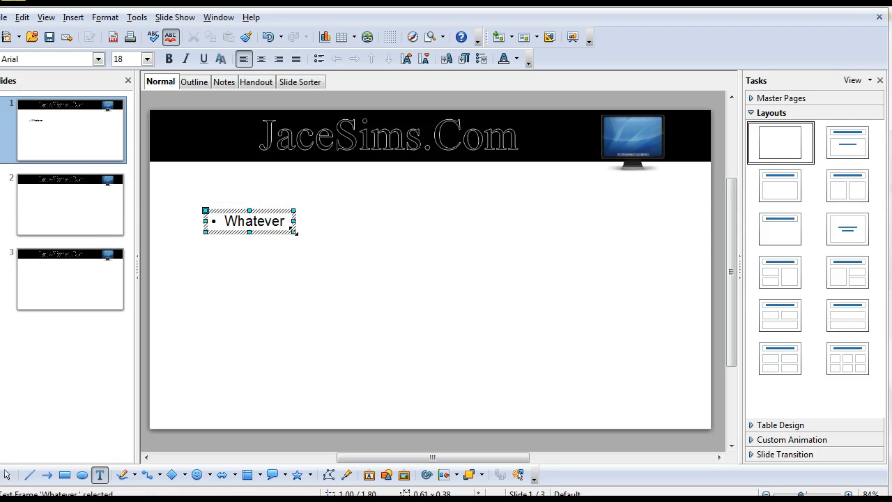
pyautogui.moveTo(294, 232); pyautogui.dragTo(699, 407)
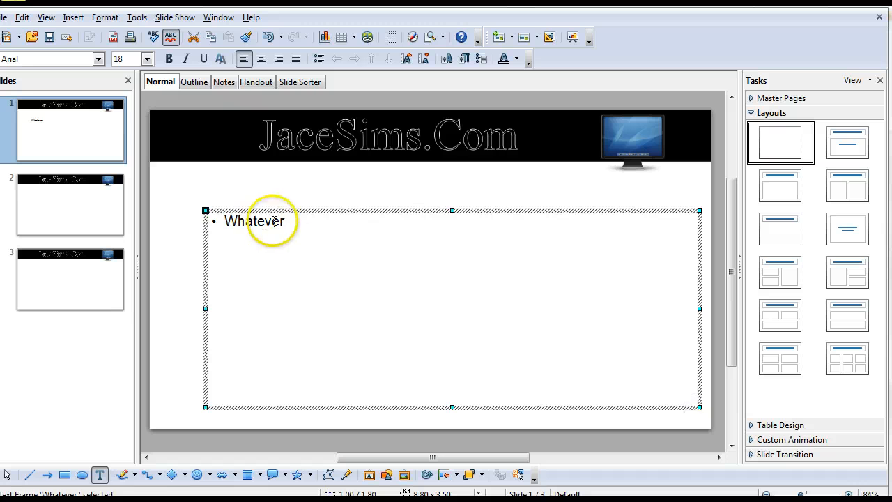
pyautogui.click(297, 220)
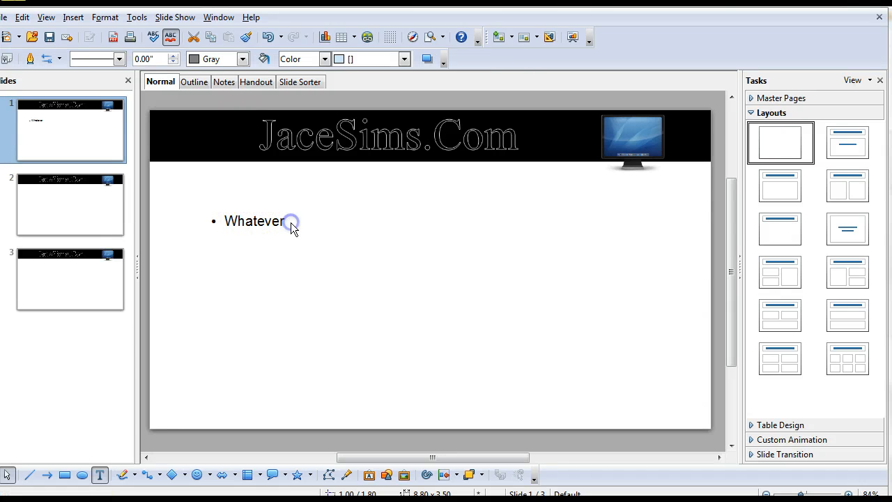
pyautogui.click(265, 209)
pyautogui.click(263, 211)
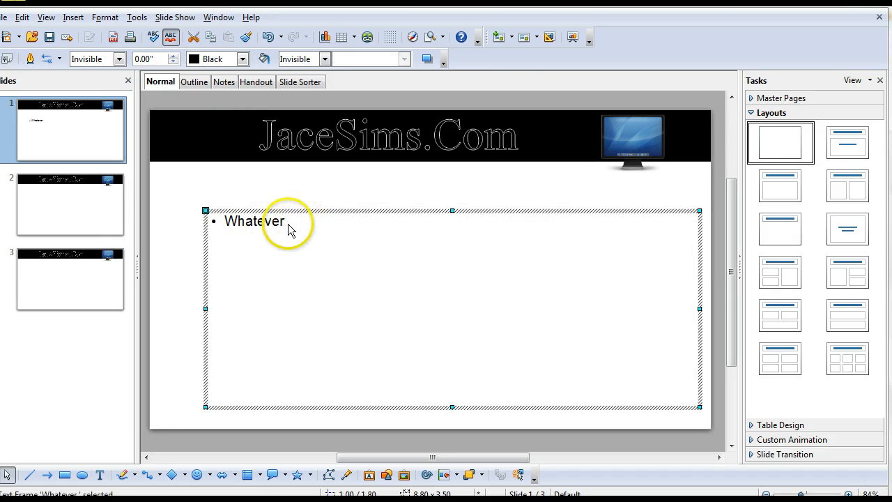
# Step: Add three empty bullet points below "Whatever" in the text frame
pyautogui.click(335, 249)
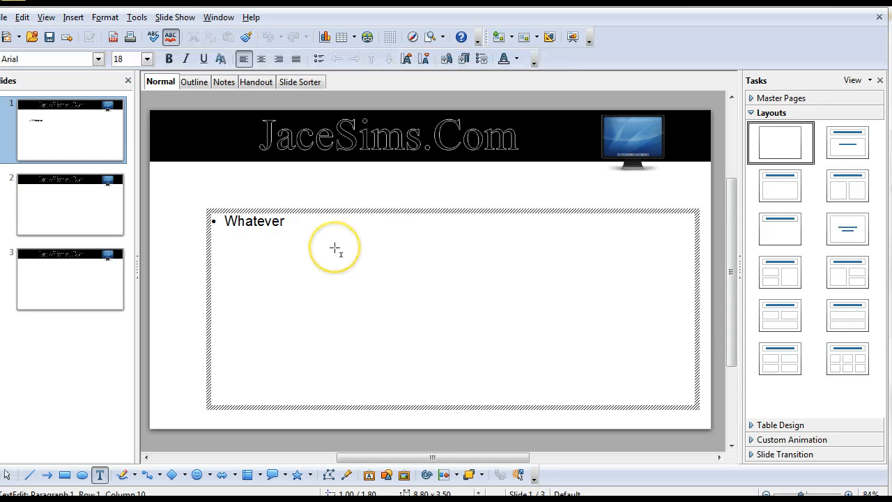
pyautogui.press('Return')
pyautogui.press('Return')
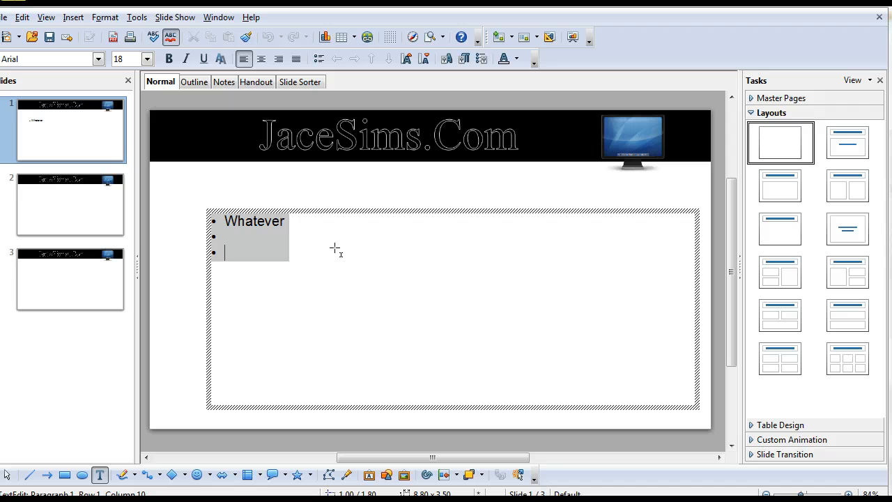
pyautogui.press('Return')
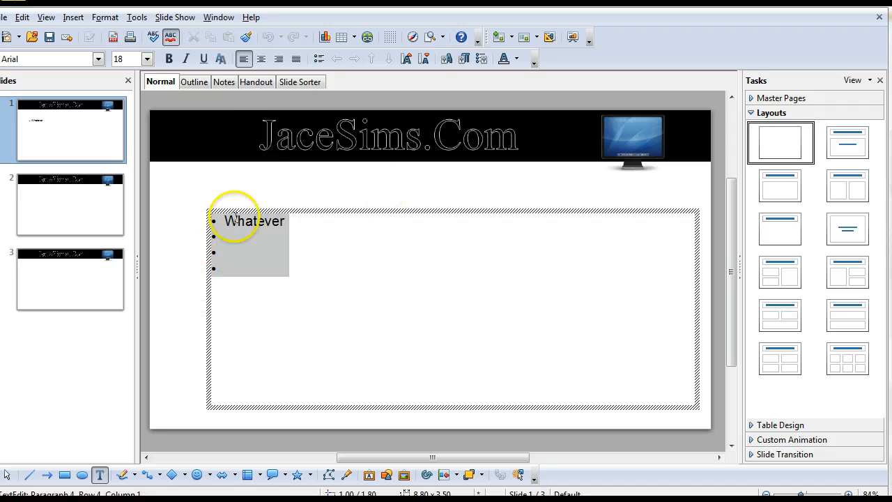
pyautogui.click(280, 259)
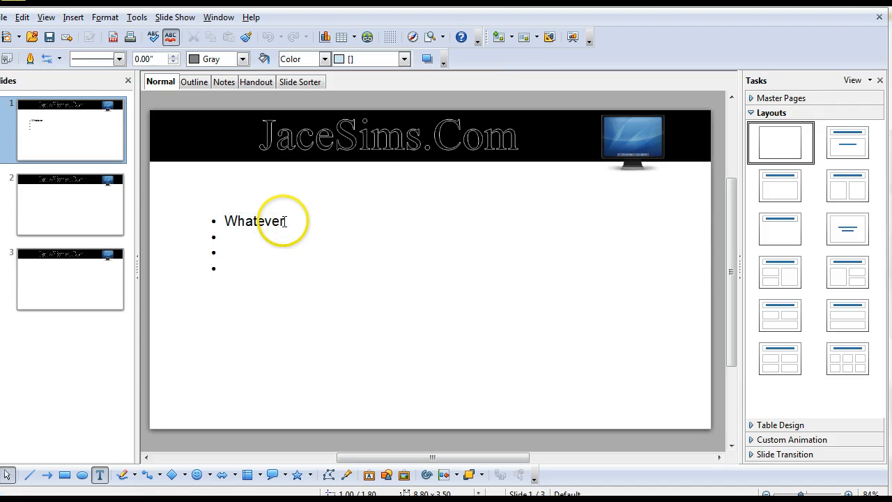
# Step: Format the word "Whatever" as bold, 22 pt, red text
pyautogui.moveTo(284, 221); pyautogui.dragTo(224, 221)
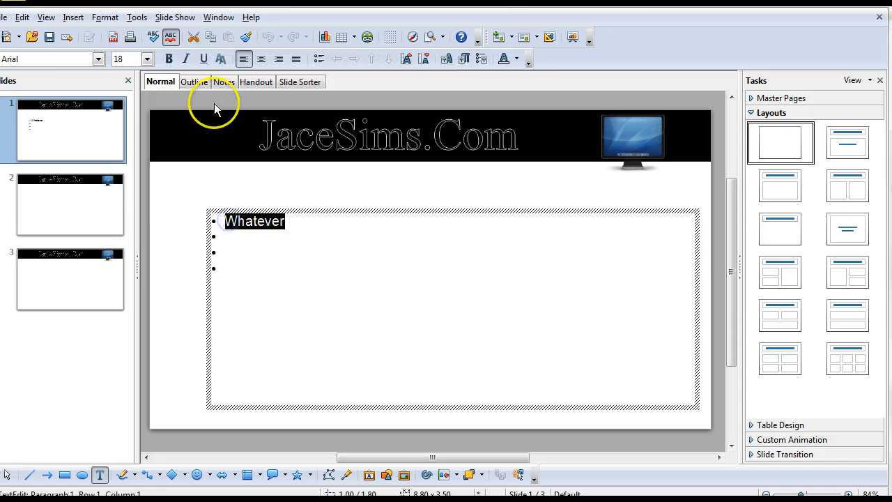
pyautogui.click(169, 58)
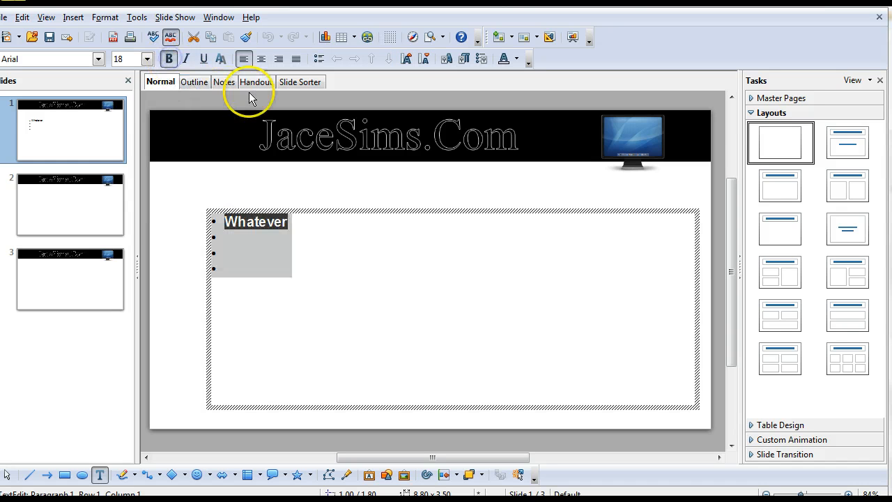
pyautogui.click(407, 58)
pyautogui.click(407, 58)
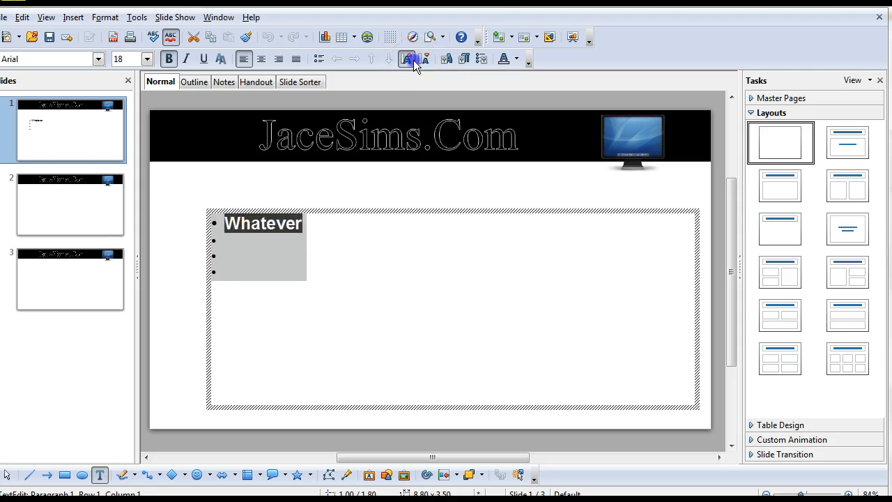
pyautogui.click(516, 60)
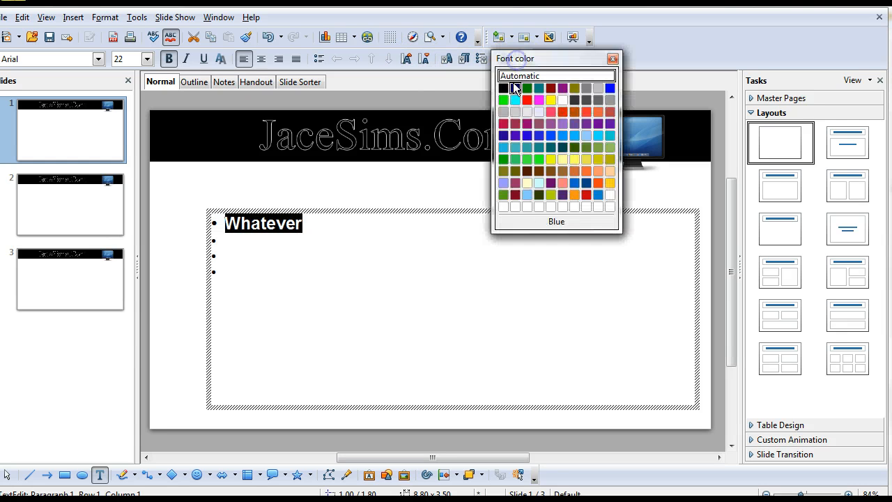
pyautogui.click(528, 100)
pyautogui.click(374, 241)
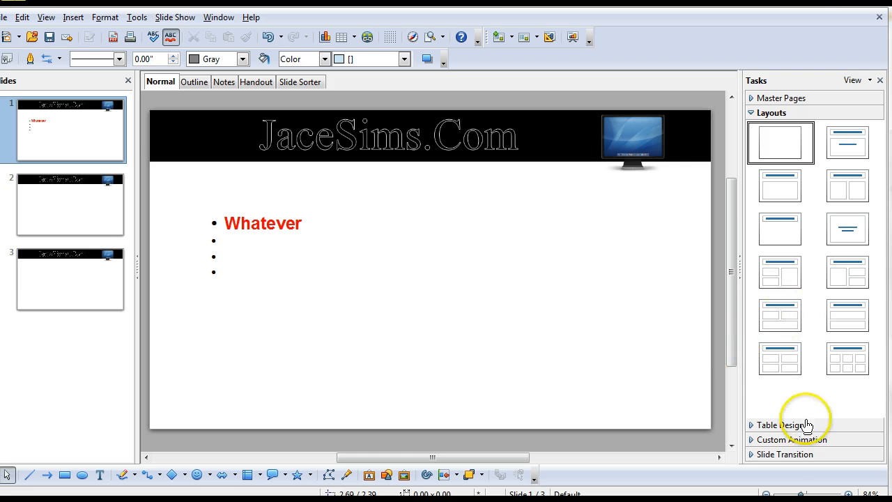
# Step: Apply a Fly In entrance animation at very fast speed to the "Whatever" text
pyautogui.click(753, 440)
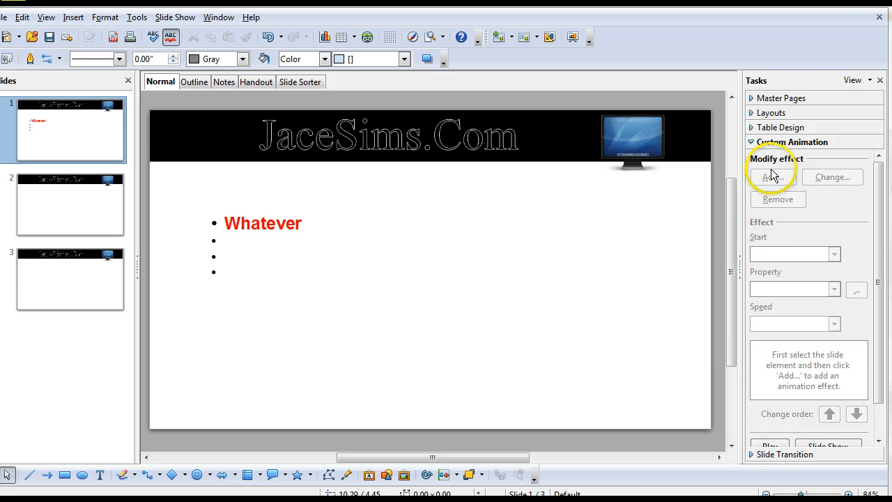
pyautogui.click(297, 223)
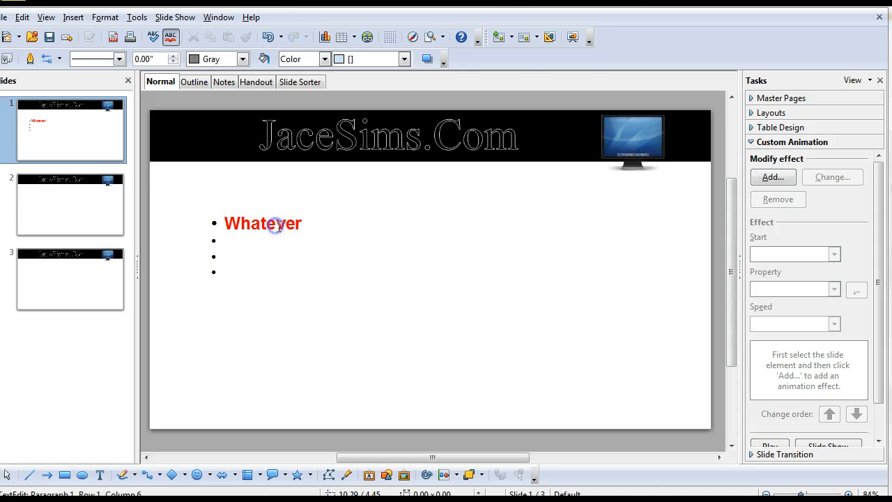
pyautogui.moveTo(276, 223)
pyautogui.mouseDown()
pyautogui.moveTo(299, 223)
pyautogui.moveTo(232, 224)
pyautogui.mouseUp()
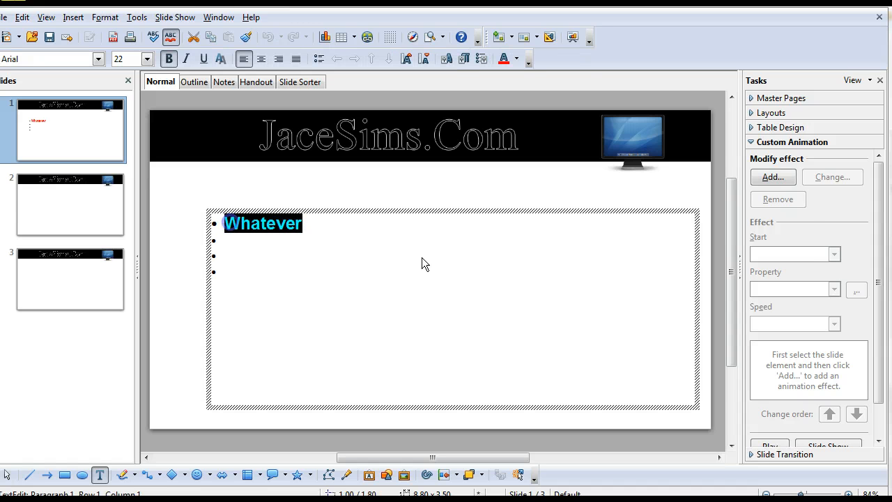
pyautogui.click(780, 179)
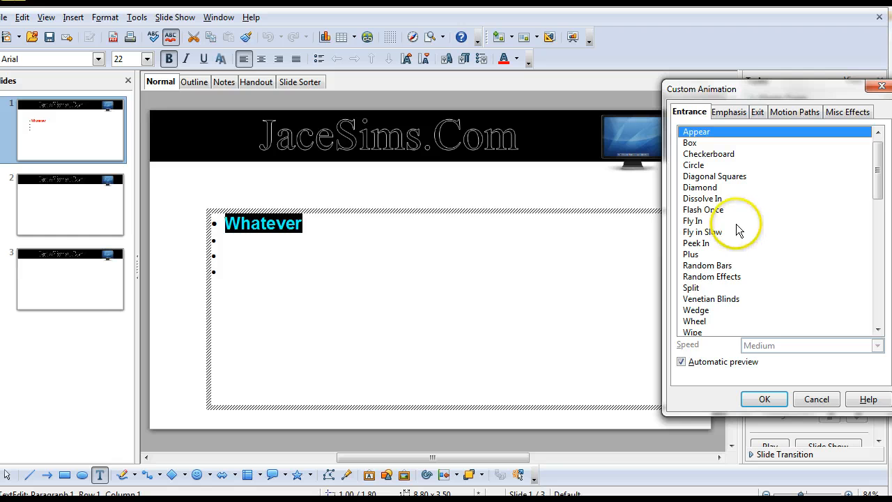
pyautogui.click(694, 221)
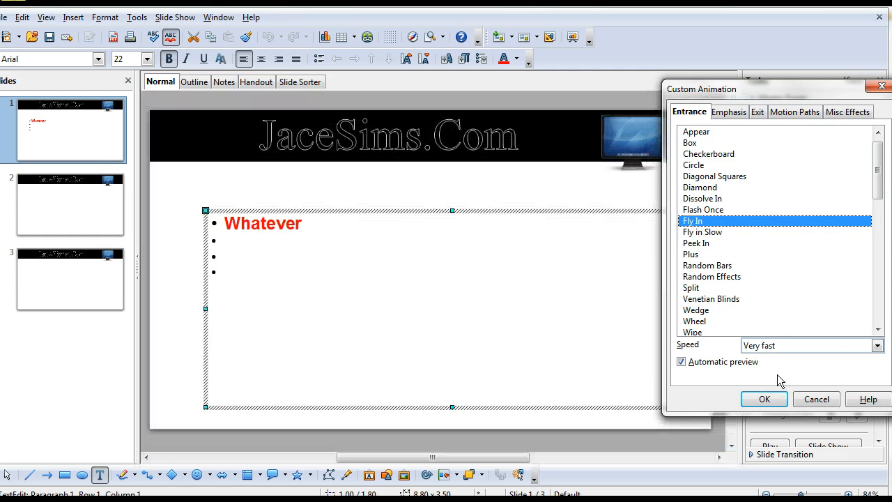
pyautogui.click(779, 403)
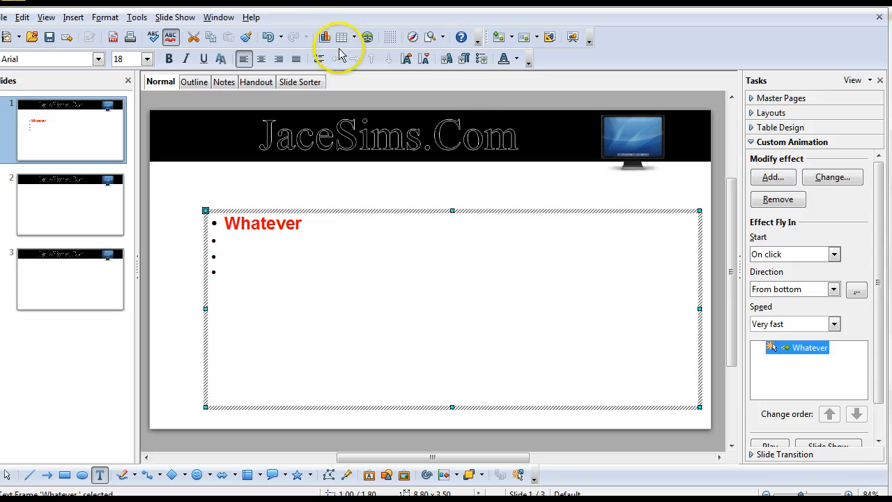
# Step: Start inserting a picture from file and look through the Desktop contents for the image folder
pyautogui.click(71, 17)
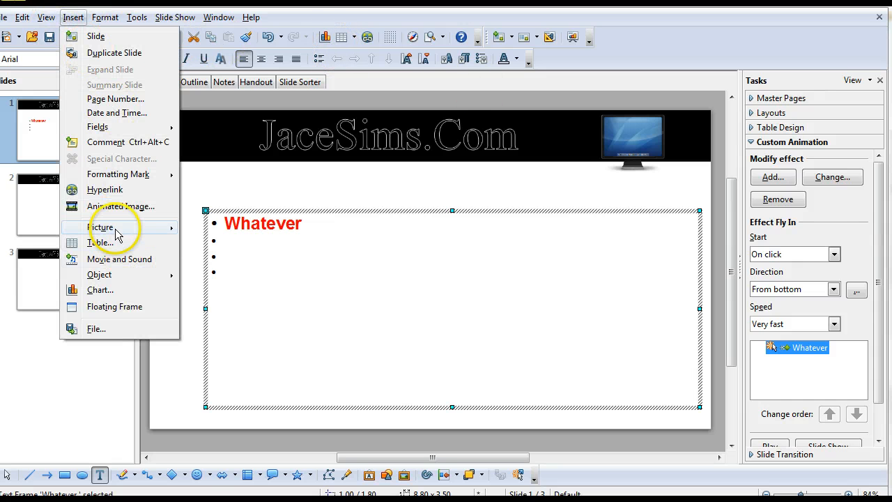
pyautogui.moveTo(113, 229)
pyautogui.click(211, 230)
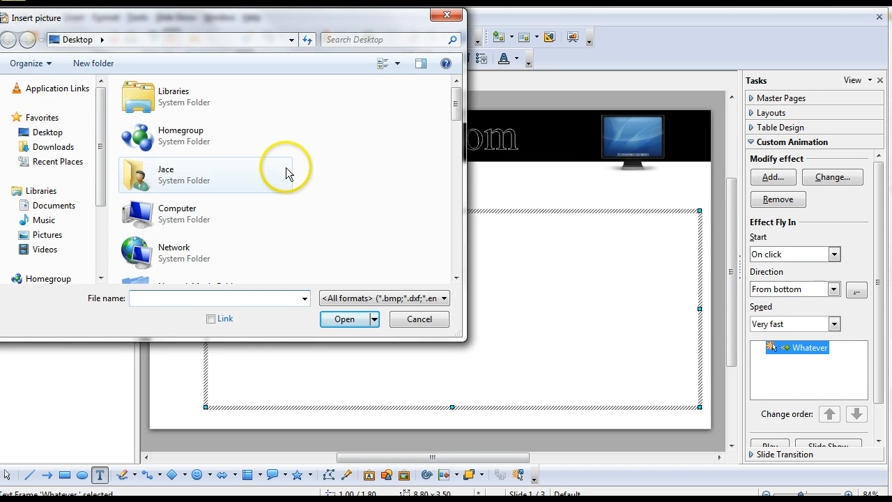
pyautogui.scroll(-3, 344, 183)
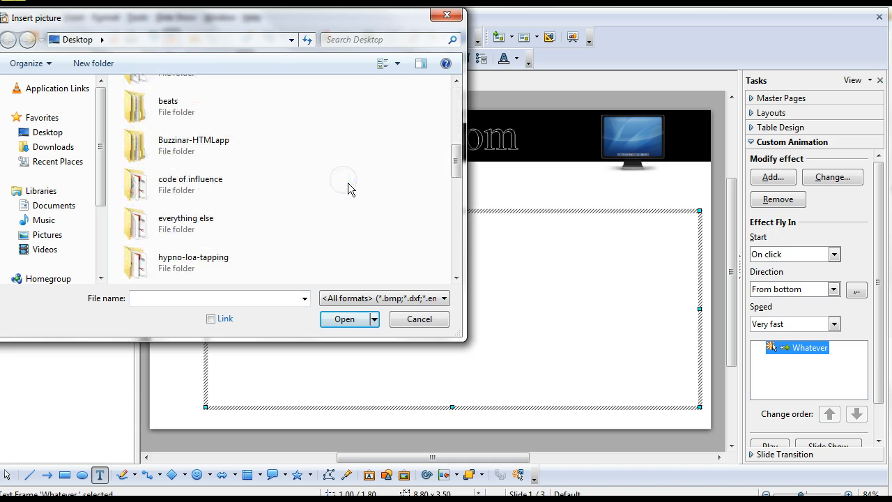
pyautogui.scroll(-5, 350, 191)
pyautogui.scroll(10, 351, 203)
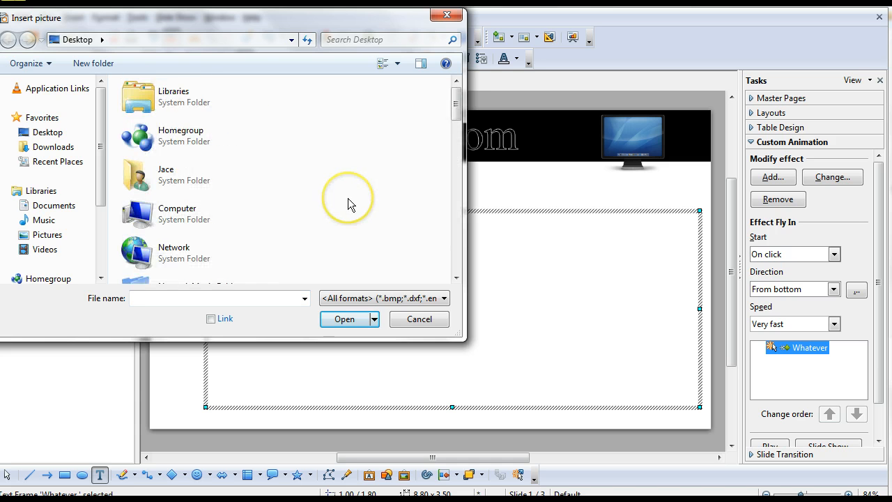
pyautogui.scroll(-5, 349, 202)
pyautogui.scroll(6, 349, 192)
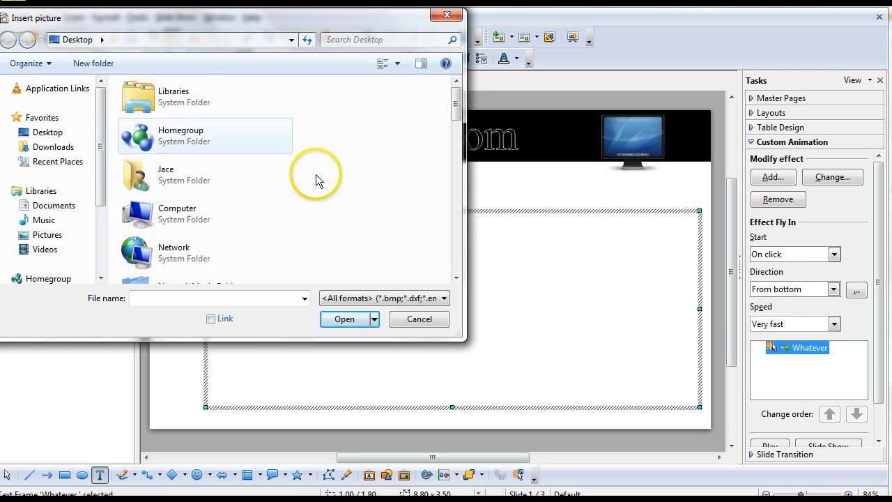
# Step: Browse from the Desktop to the IMimages folder inside "IM products and tools" for the picture to insert
pyautogui.click(50, 134)
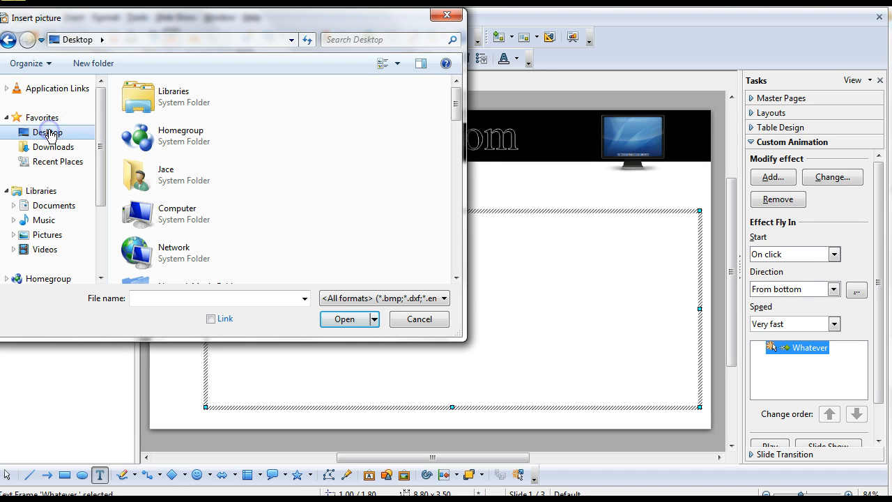
pyautogui.scroll(-8, 328, 183)
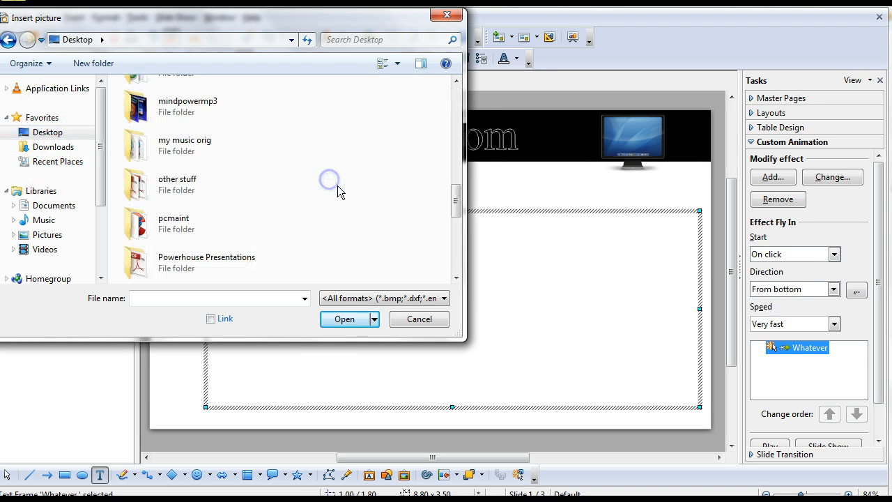
pyautogui.scroll(3, 338, 193)
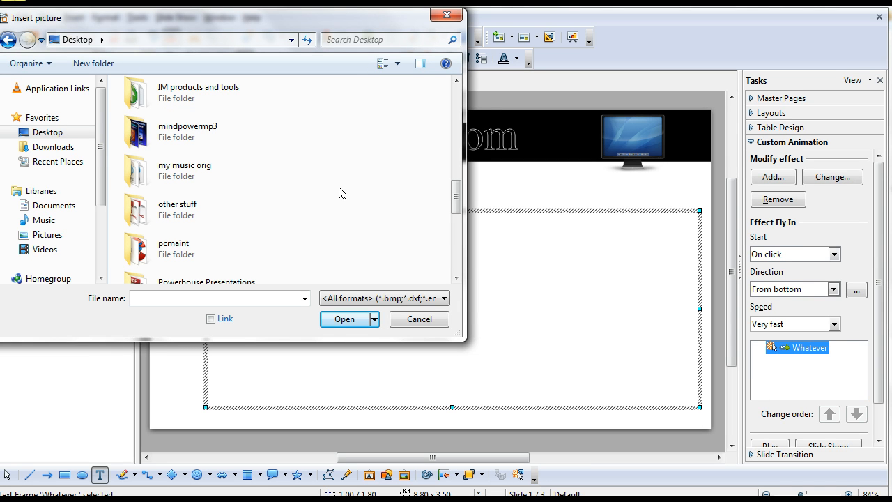
pyautogui.scroll(-1, 338, 193)
pyautogui.scroll(2, 337, 186)
pyautogui.doubleClick(202, 204)
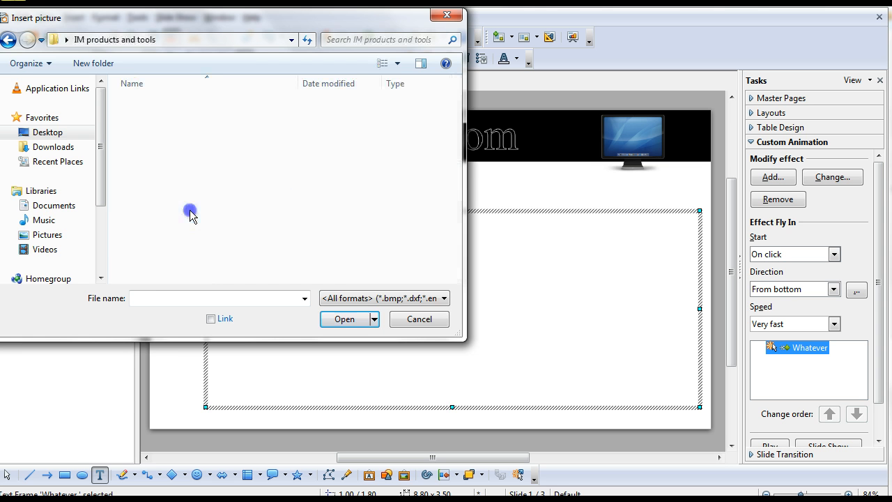
pyautogui.scroll(-2, 293, 203)
pyautogui.scroll(-2, 293, 202)
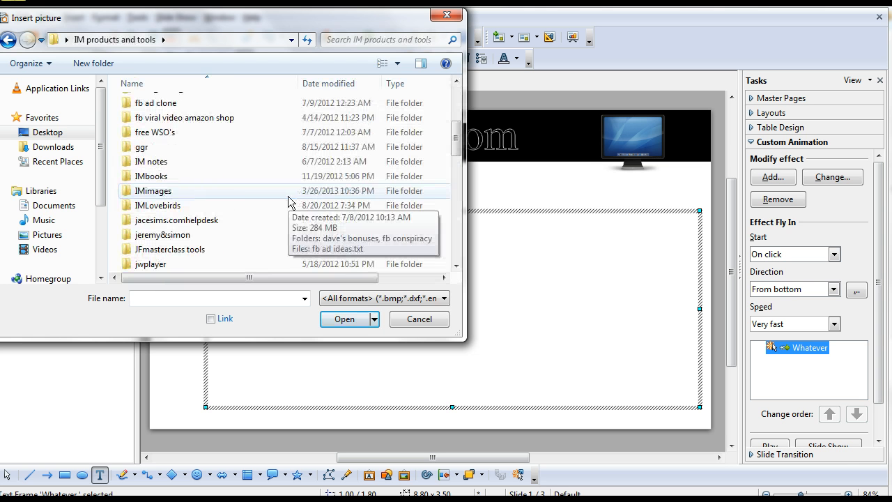
pyautogui.doubleClick(159, 193)
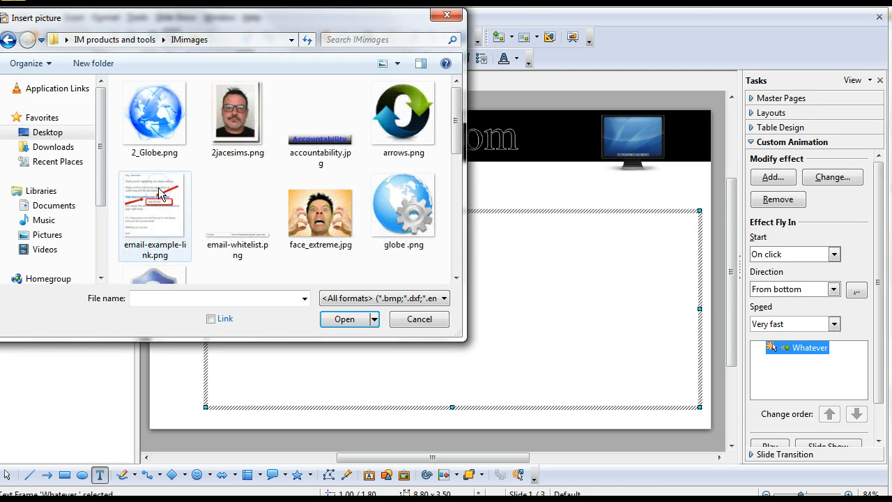
# Step: Insert the blue question-mark shield picture help.png from the IMimages folder onto slide 1
pyautogui.scroll(-2, 210, 192)
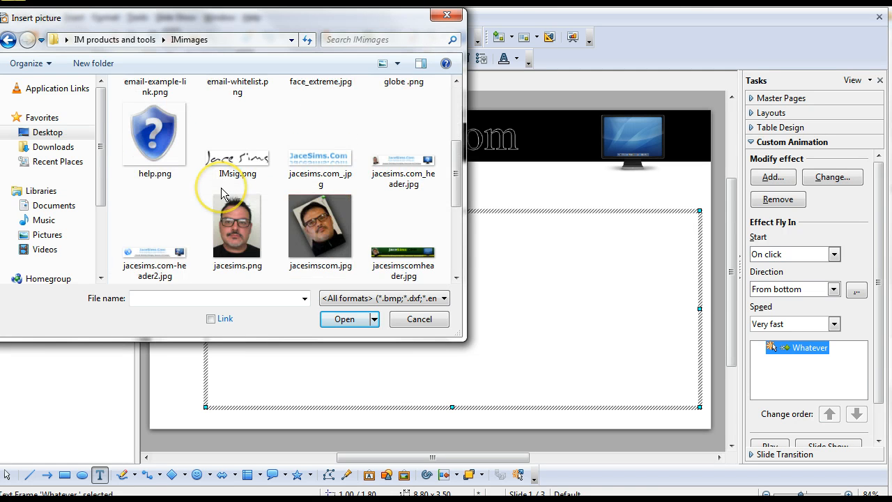
pyautogui.scroll(1, 222, 194)
pyautogui.doubleClick(156, 202)
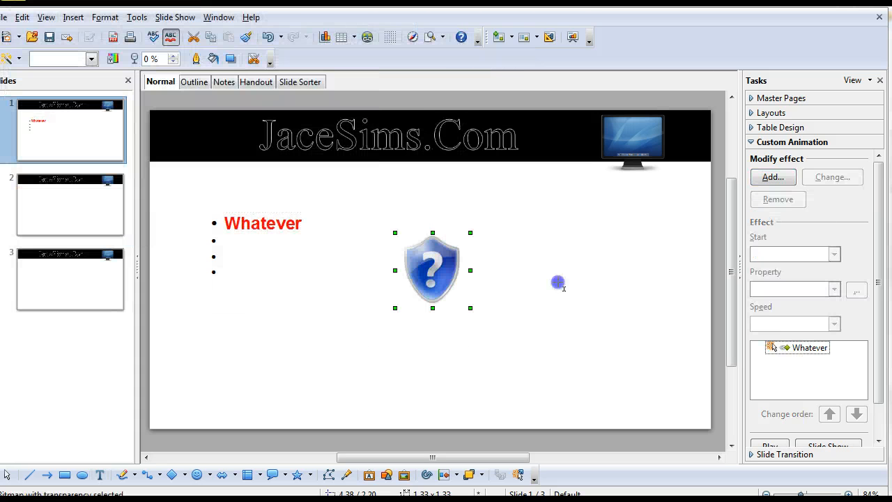
# Step: Move the shield picture to the slide's right side, directly beneath the monitor graphic in the header
pyautogui.moveTo(430, 276); pyautogui.dragTo(627, 224)
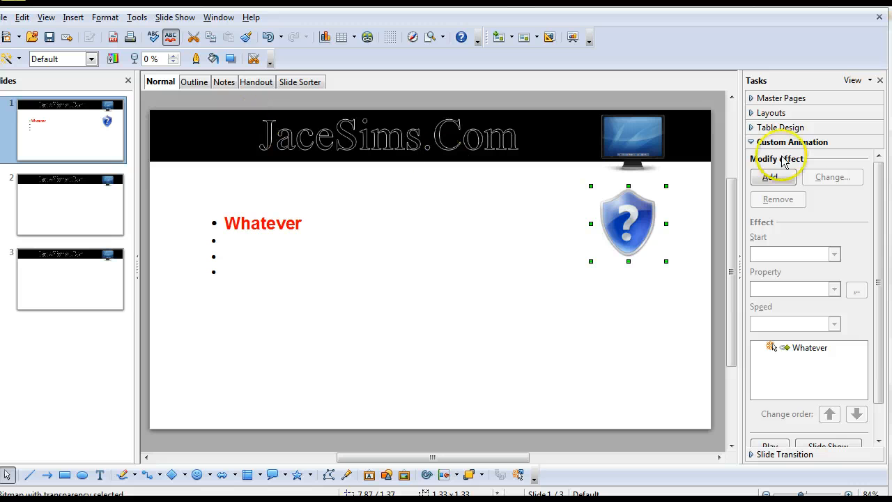
pyautogui.moveTo(627, 223); pyautogui.dragTo(645, 225)
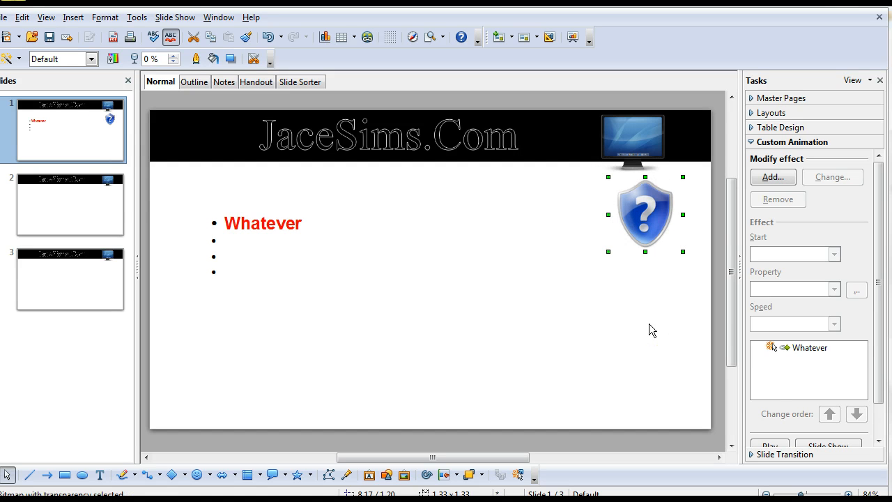
pyautogui.moveTo(639, 216); pyautogui.dragTo(628, 232)
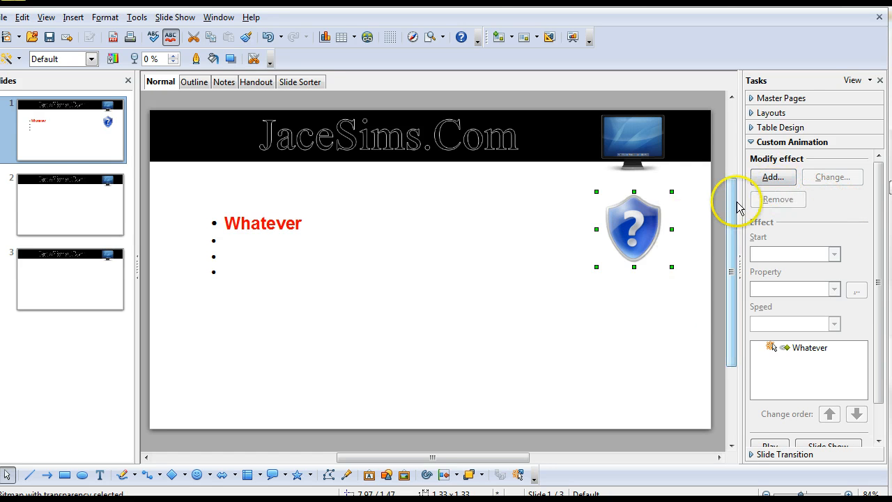
# Step: Apply a Fly In entrance animation at very fast speed to the shield picture
pyautogui.click(772, 179)
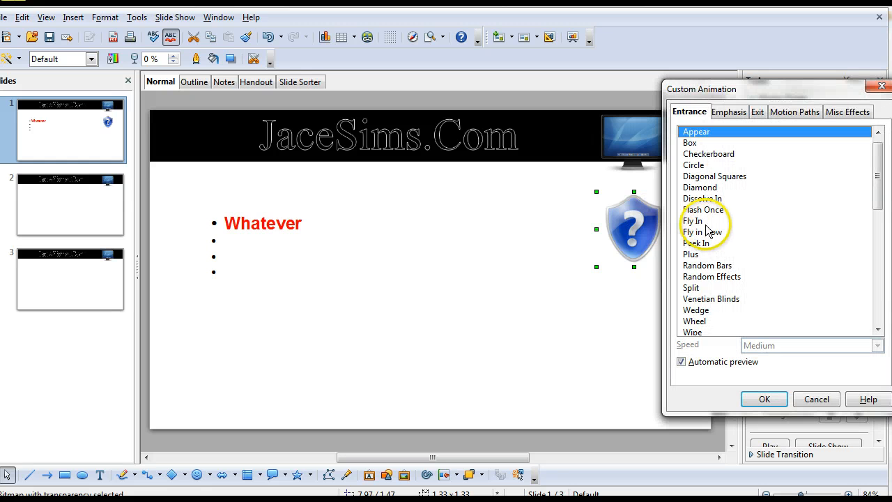
pyautogui.click(696, 221)
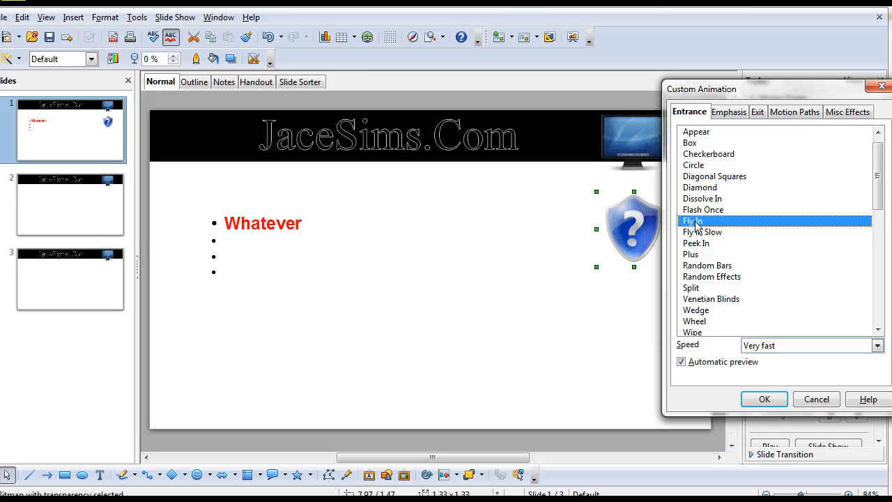
pyautogui.click(764, 401)
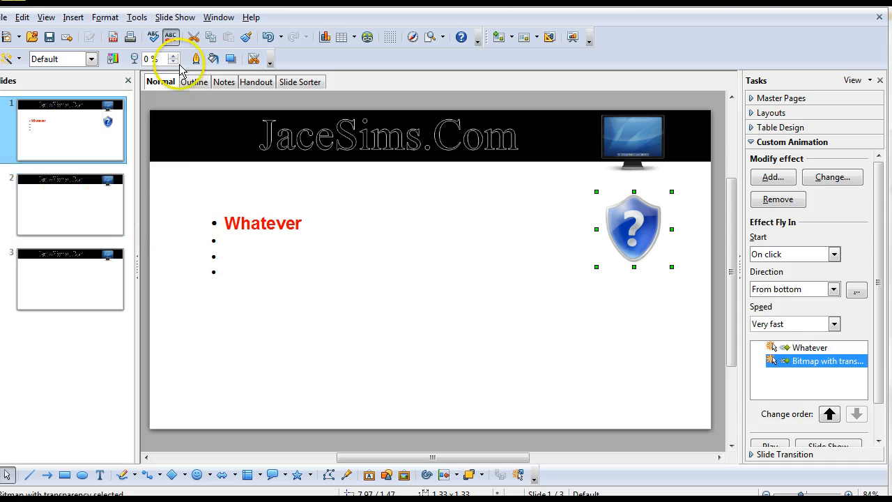
# Step: Set the slide show type to Window and start the slide show
pyautogui.click(171, 18)
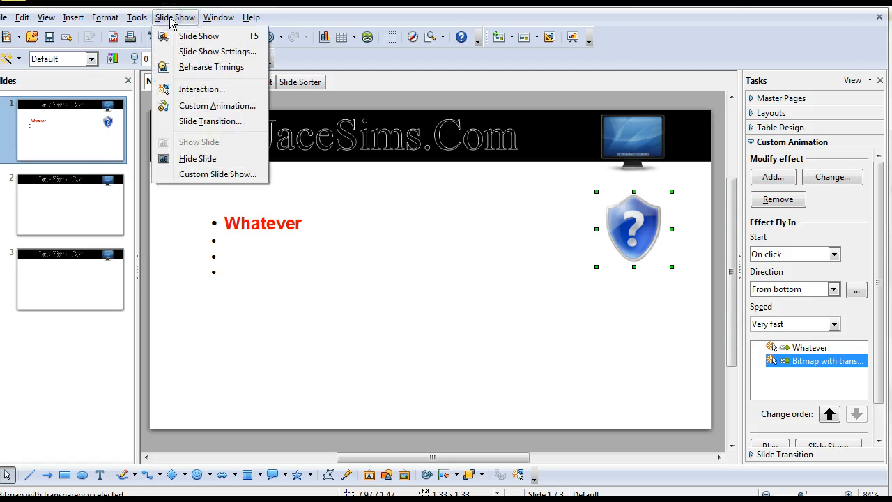
pyautogui.click(200, 54)
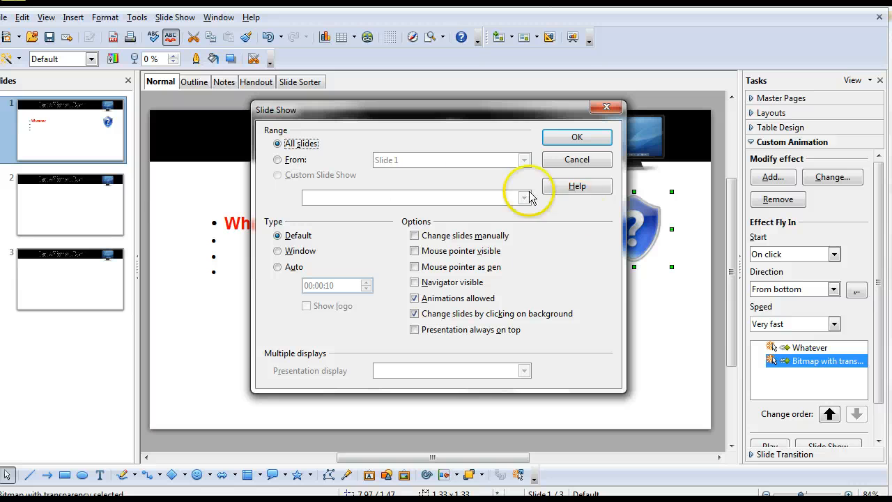
pyautogui.click(279, 252)
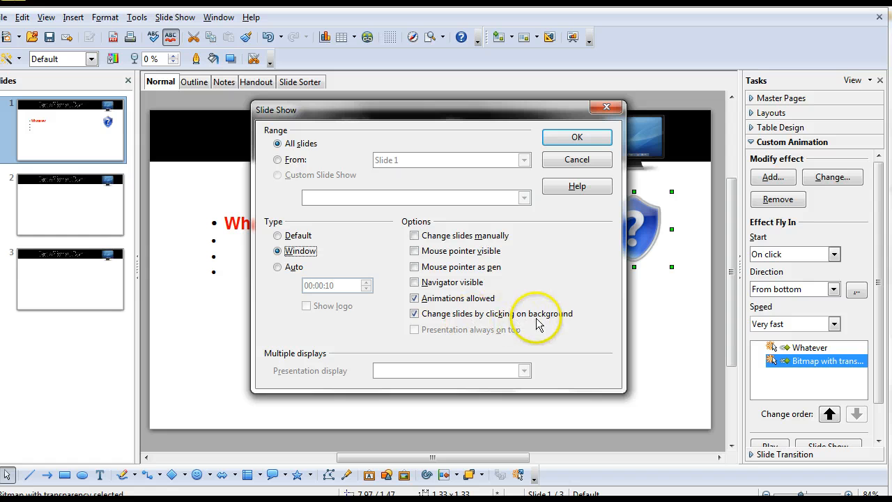
pyautogui.click(576, 140)
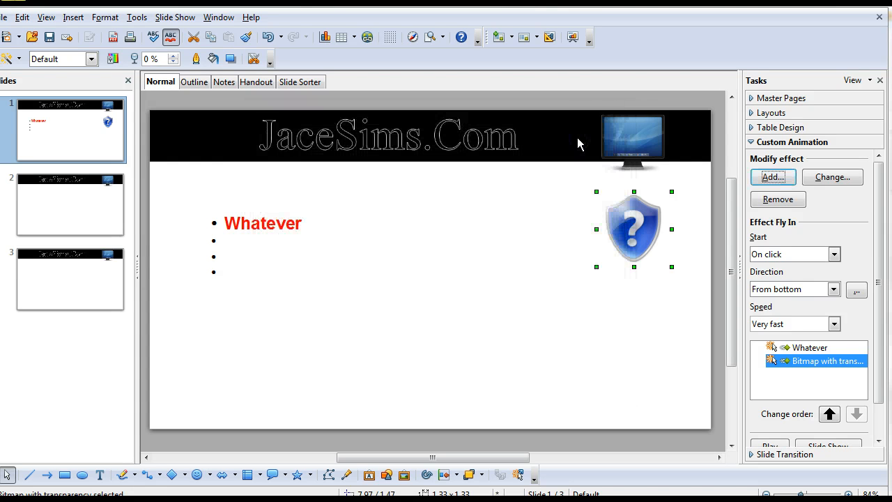
pyautogui.click(175, 17)
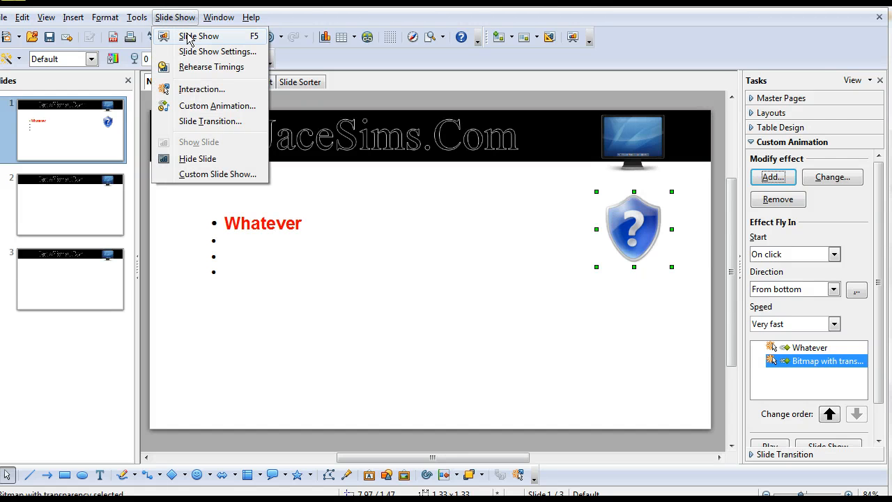
pyautogui.click(188, 36)
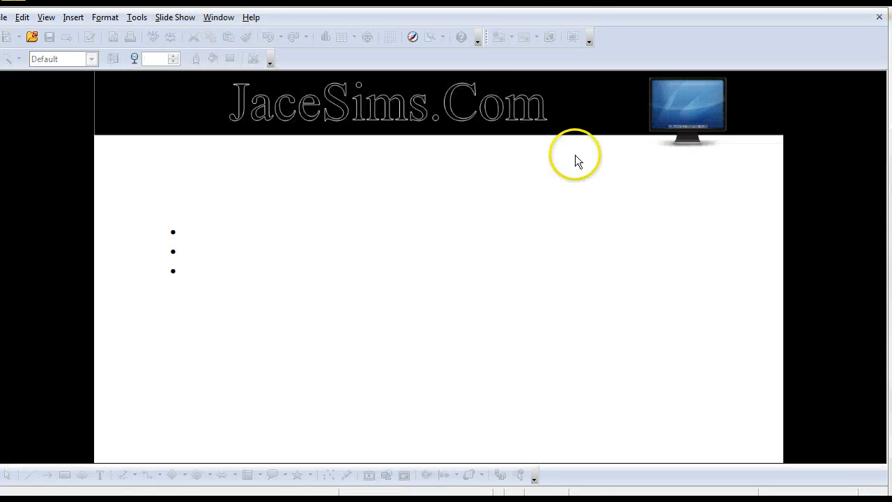